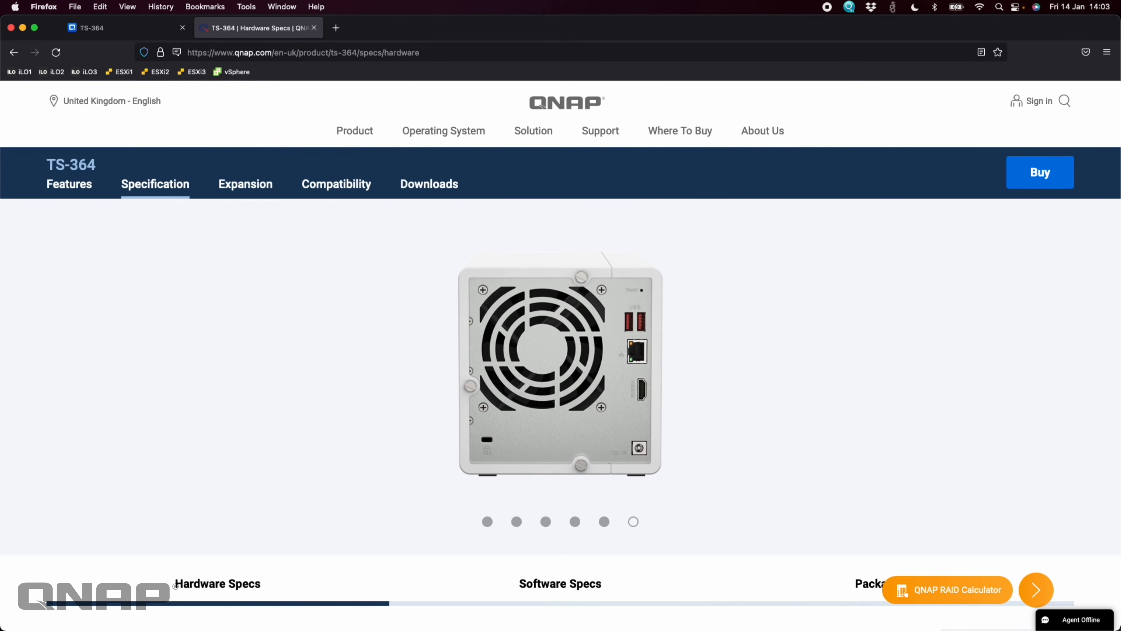
Step: Switch to Qfinder Pro, refresh the device list to check for the TS-364, and dismiss its Smart Installation Guide prompt before returning to Firefox
{"action": "key", "text": "super+Tab"}
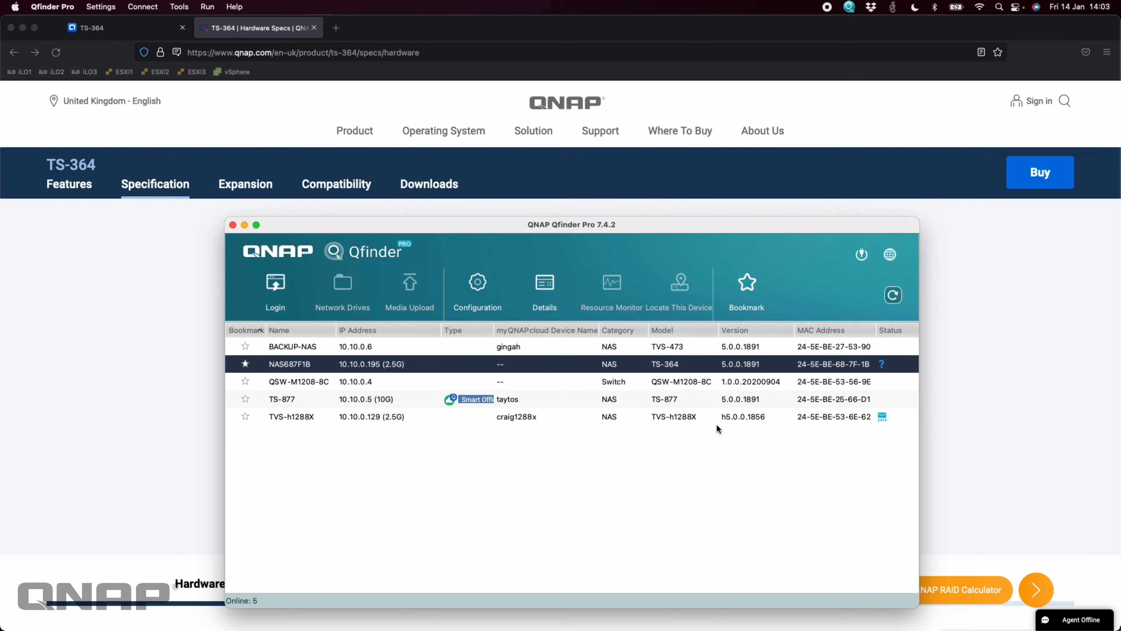
{"action": "left_click", "coordinate": [893, 295]}
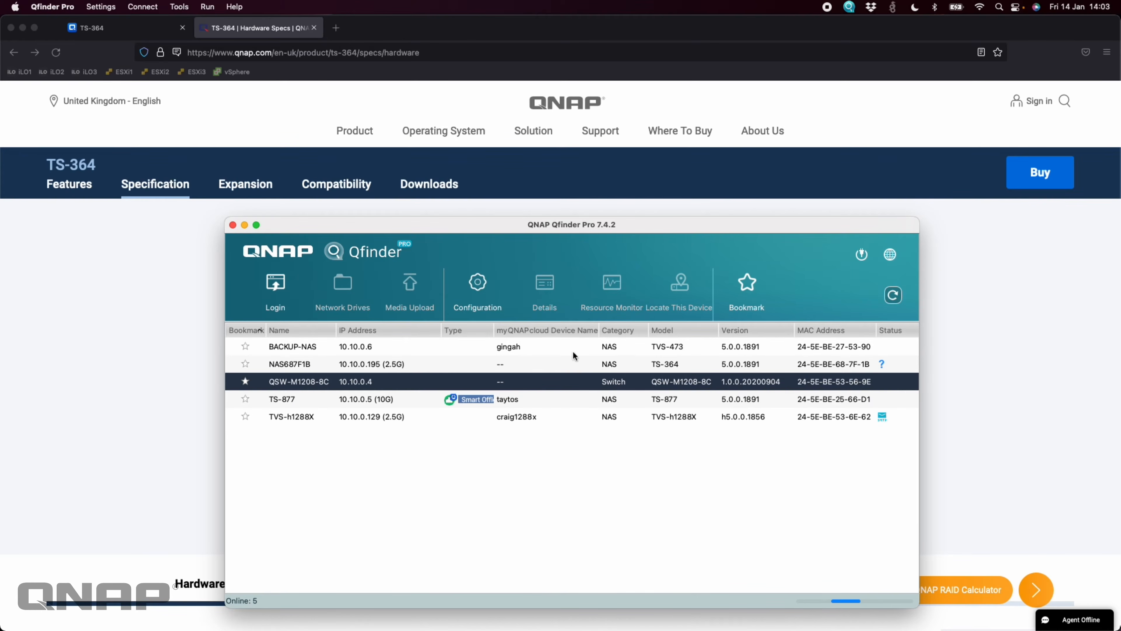
{"action": "left_click", "coordinate": [281, 367]}
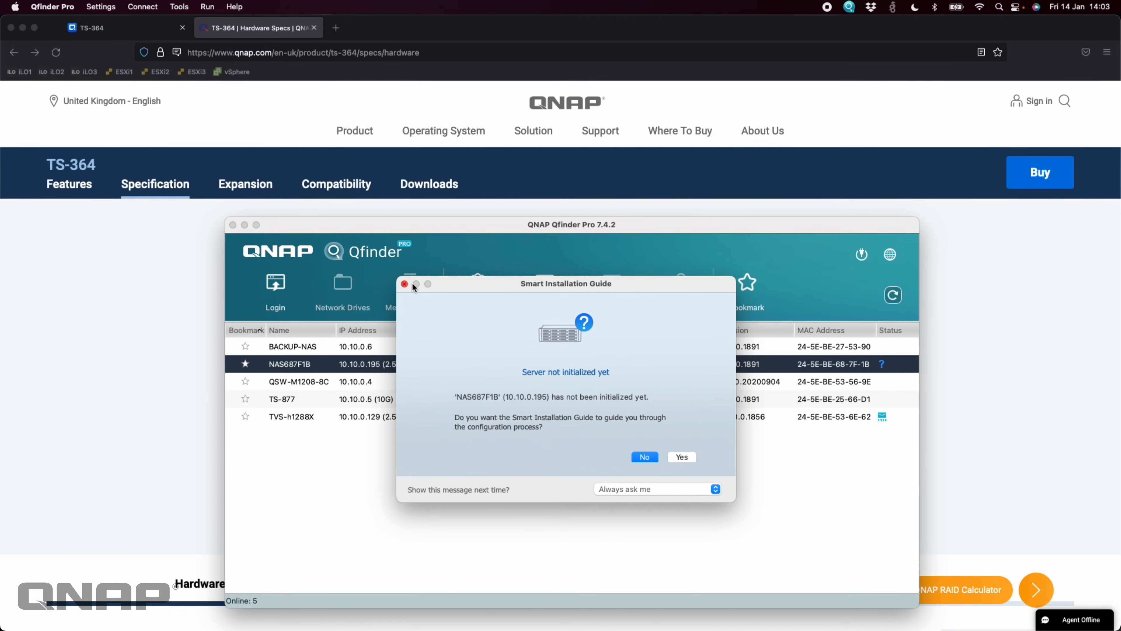
{"action": "left_click", "coordinate": [404, 284]}
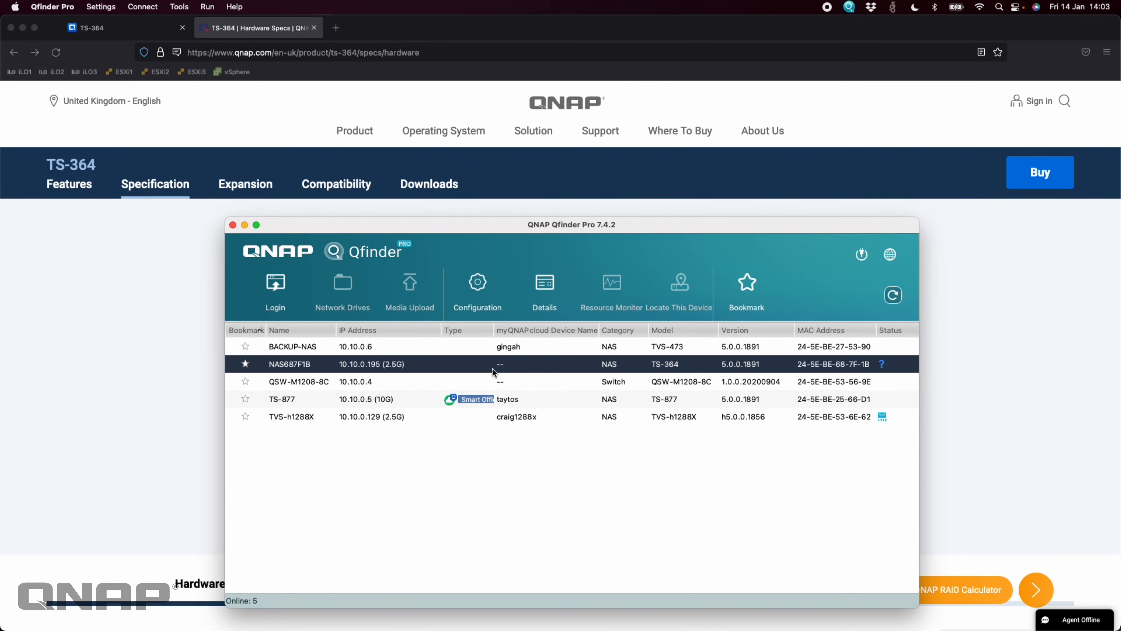
{"action": "left_click", "coordinate": [164, 252]}
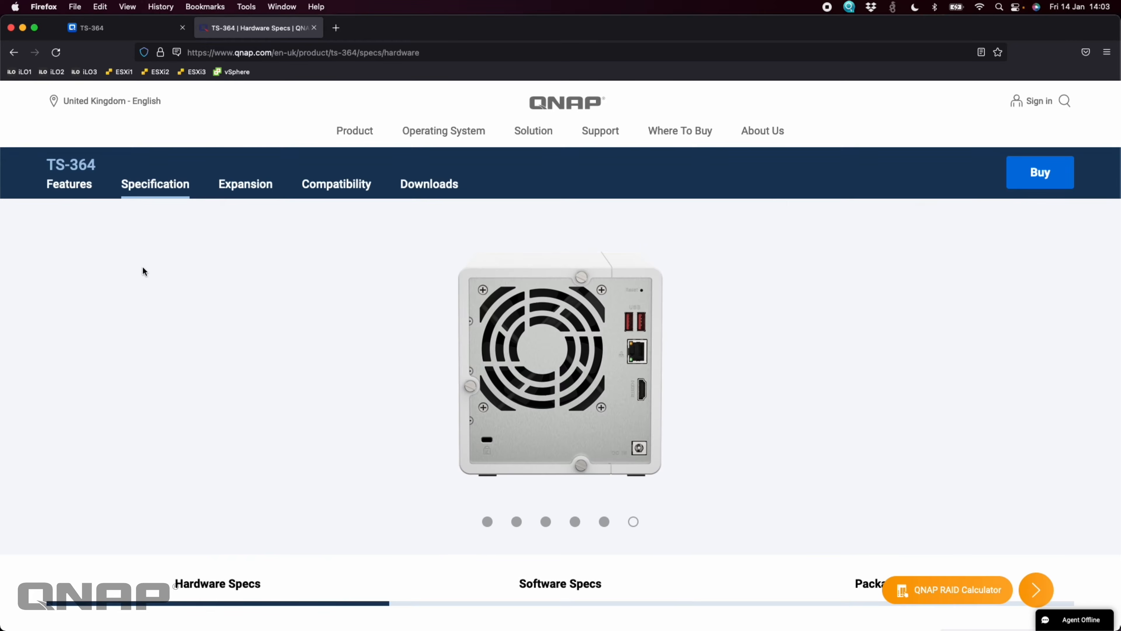
Step: Open the TS-364 setup page, close the QNAP Warranty Service notice, and start Smart Installation
{"action": "left_click", "coordinate": [97, 29]}
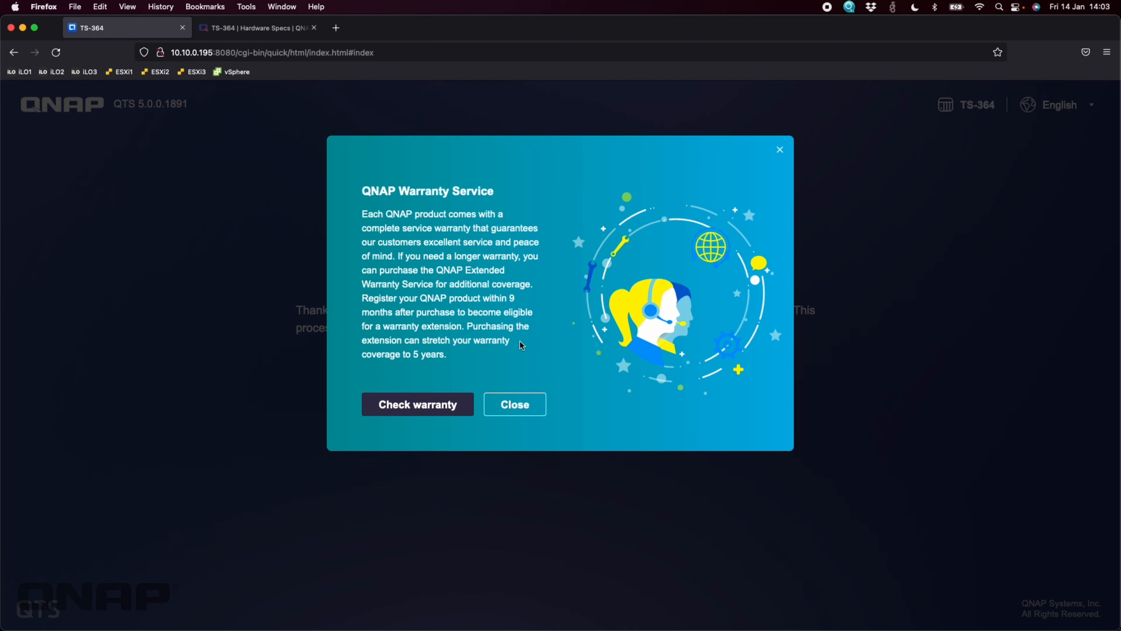
{"action": "left_click", "coordinate": [527, 412]}
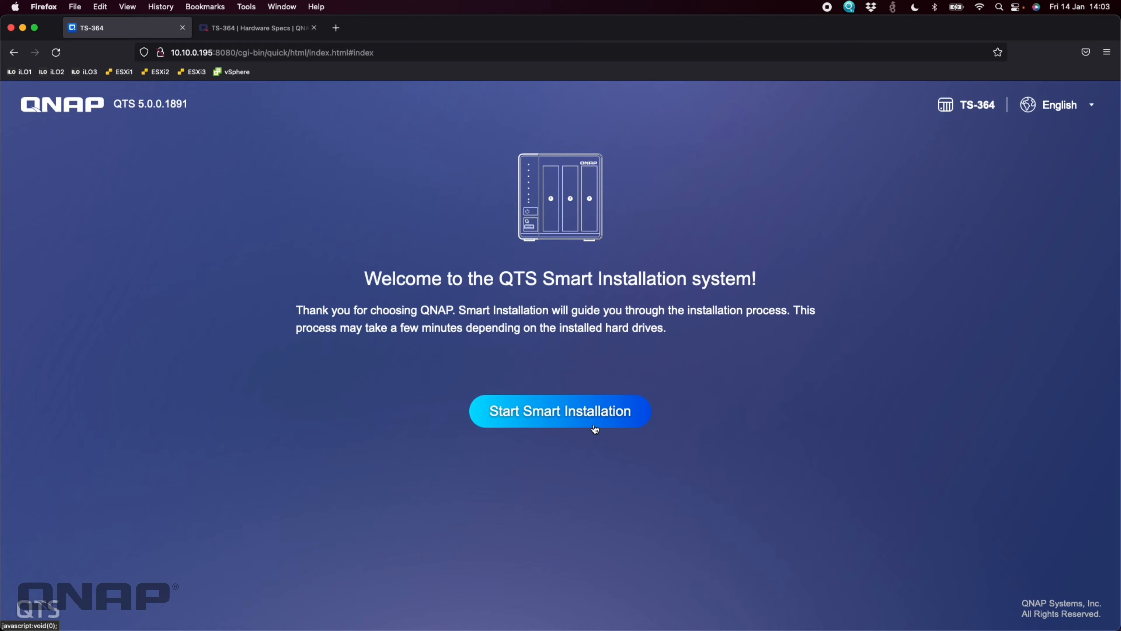
{"action": "left_click", "coordinate": [586, 422]}
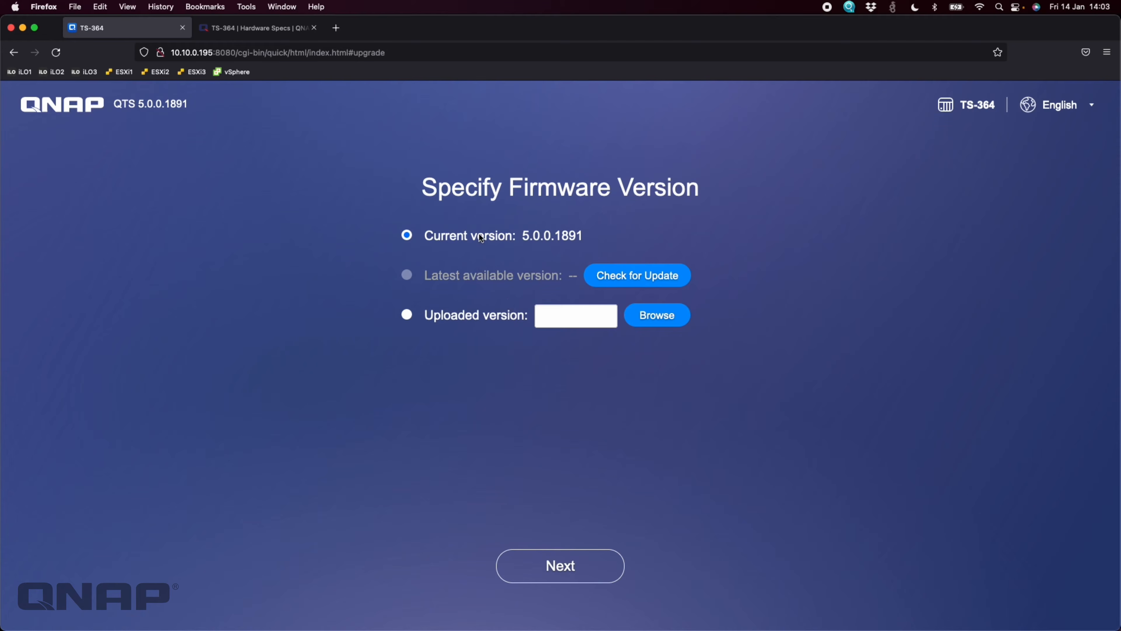
Step: Check for a firmware update and continue with the current version
{"action": "left_click", "coordinate": [647, 278]}
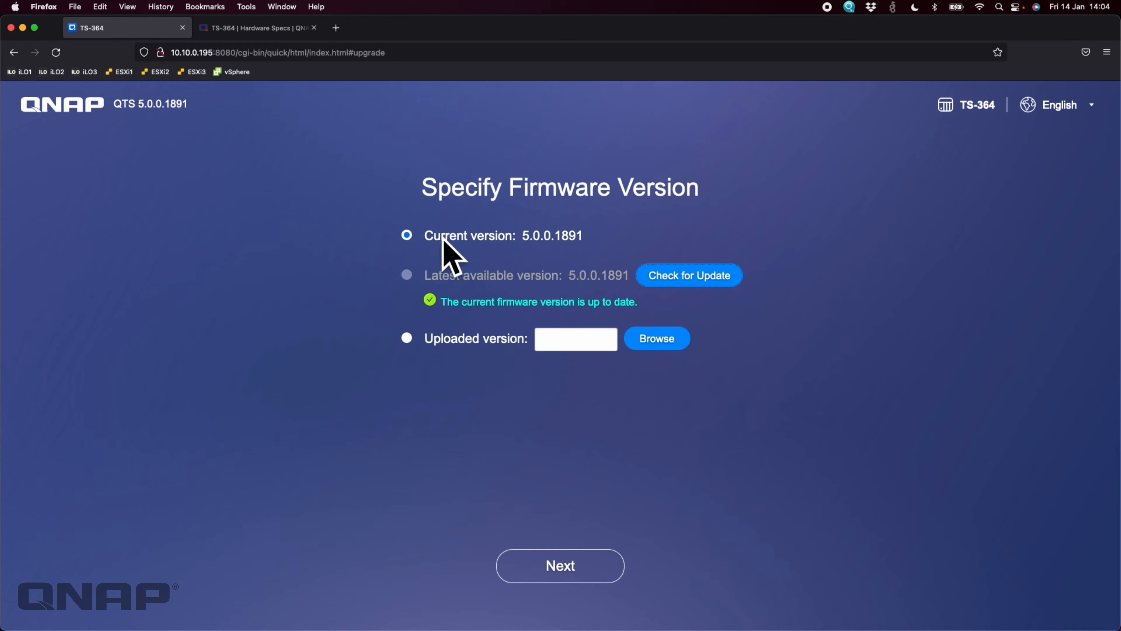
{"action": "left_click", "coordinate": [578, 565]}
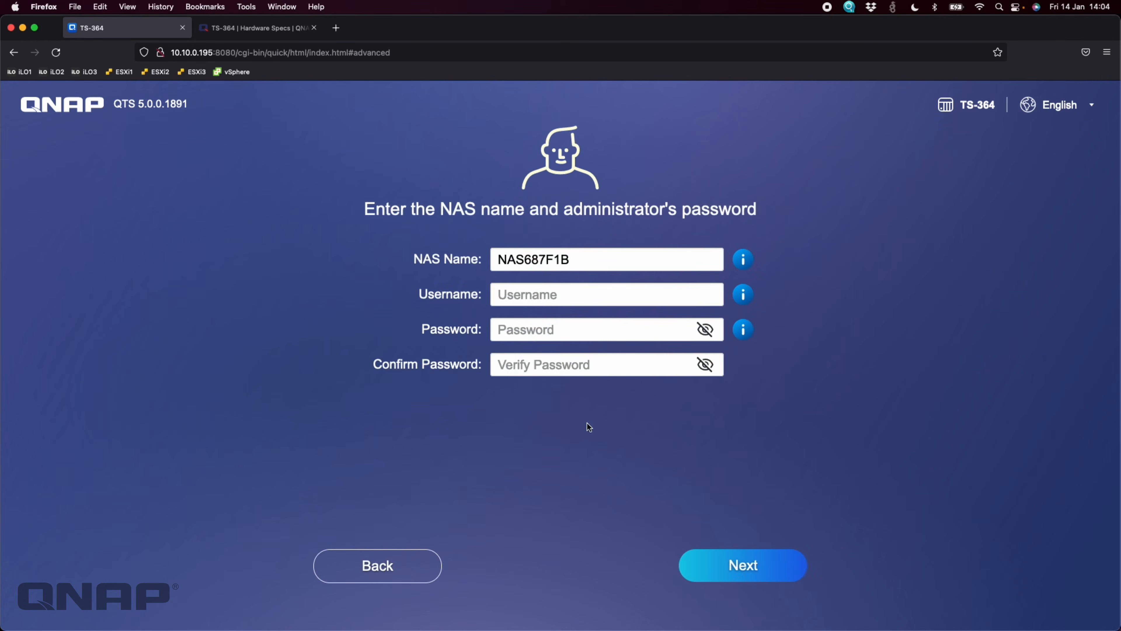
Step: Name the NAS TS-364 and enter the administrator's username
{"action": "double_click", "coordinate": [591, 262]}
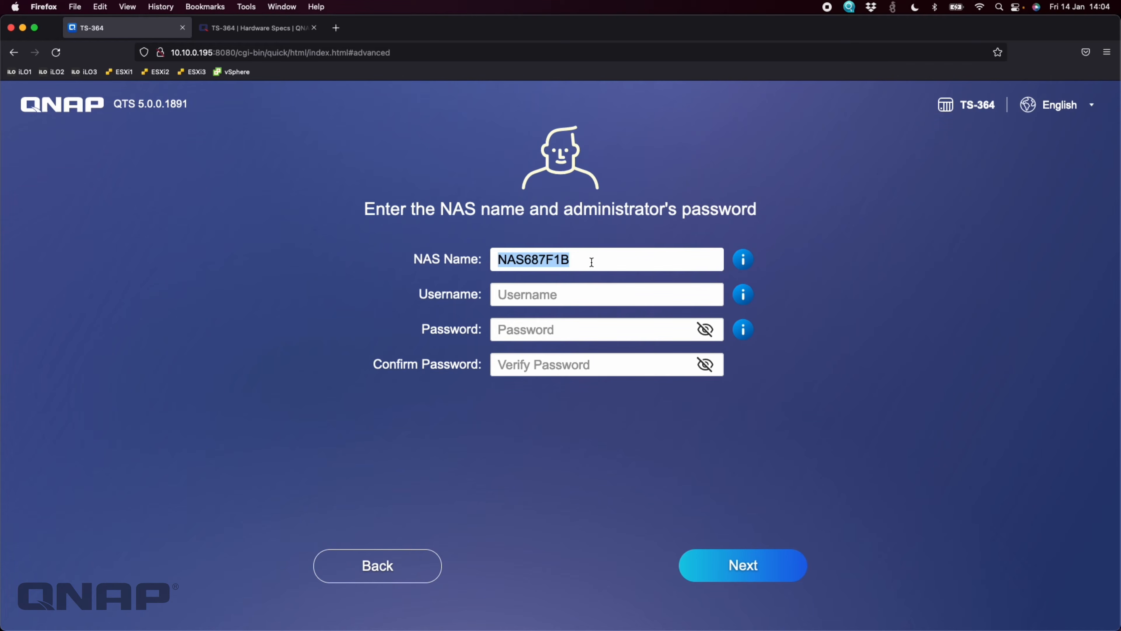
{"action": "type", "text": "TS-364"}
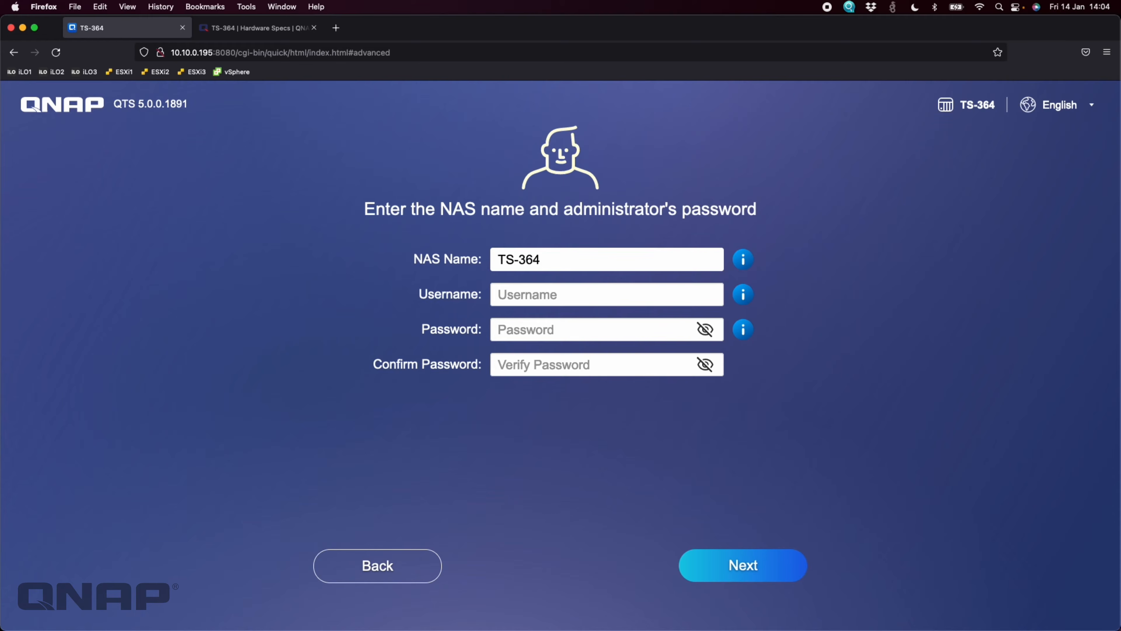
{"action": "left_click", "coordinate": [533, 286]}
{"action": "type", "text": "craig"}
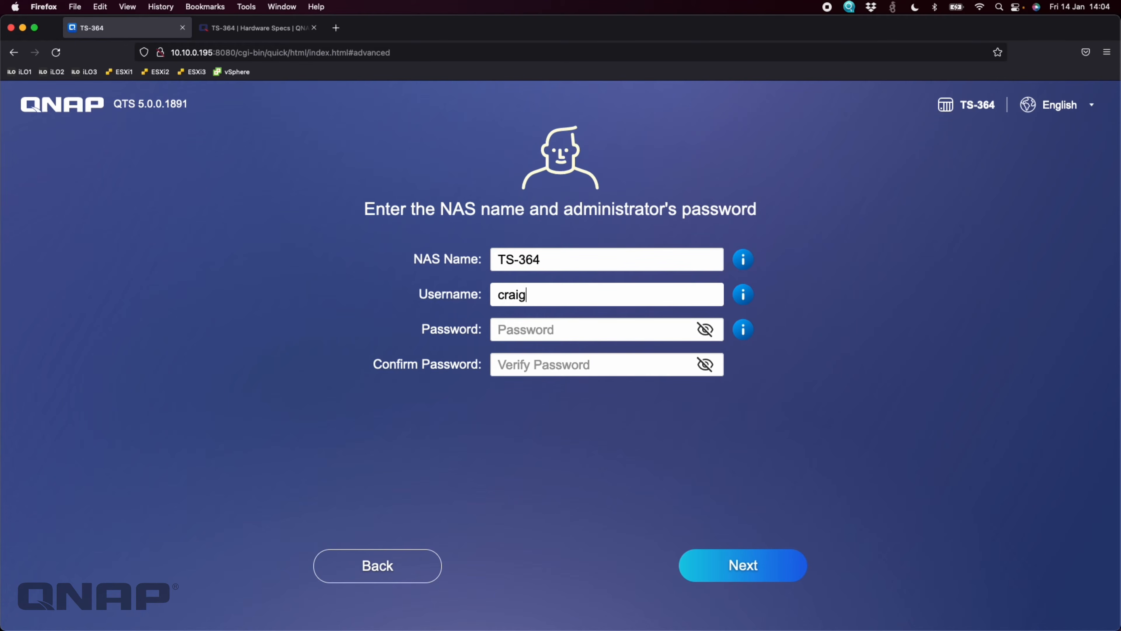
Step: Enter and confirm the administrator password, continue to the date and time settings, and decline saving the login in the browser
{"action": "left_click", "coordinate": [509, 331]}
{"action": "type", "text": "••••••"}
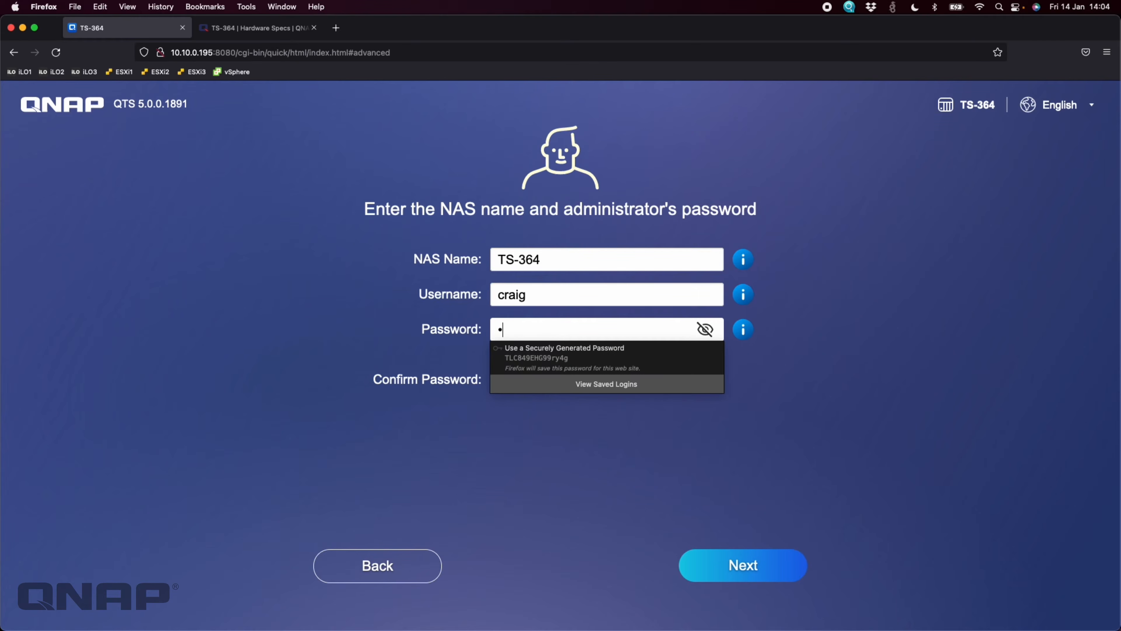
{"action": "type", "text": "•••••"}
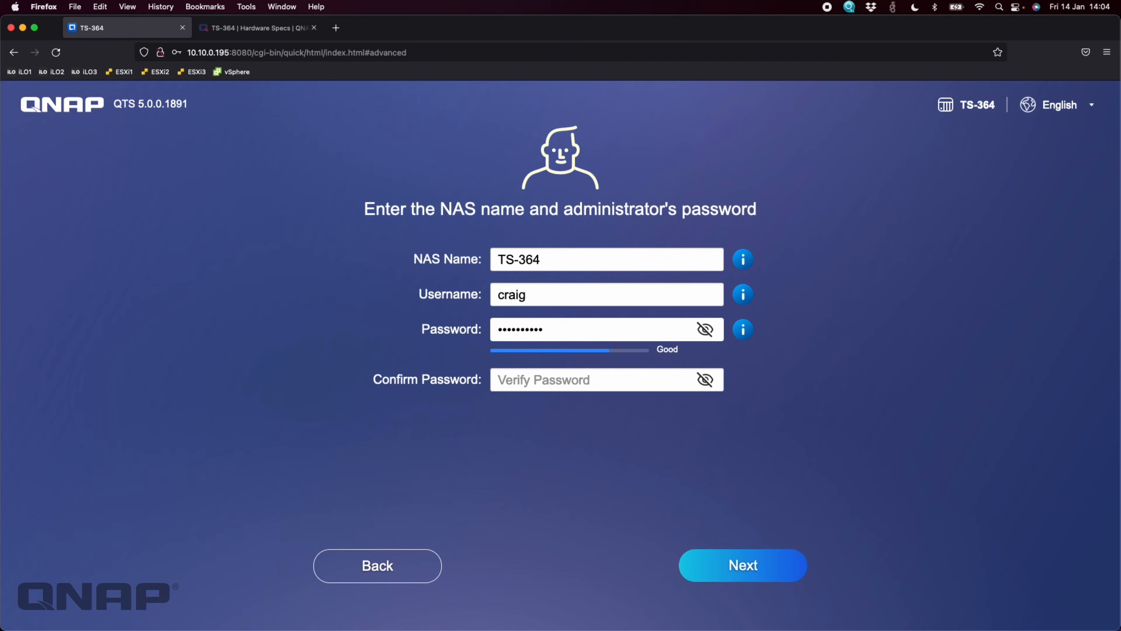
{"action": "left_click", "coordinate": [501, 380]}
{"action": "type", "text": "•••••••••••"}
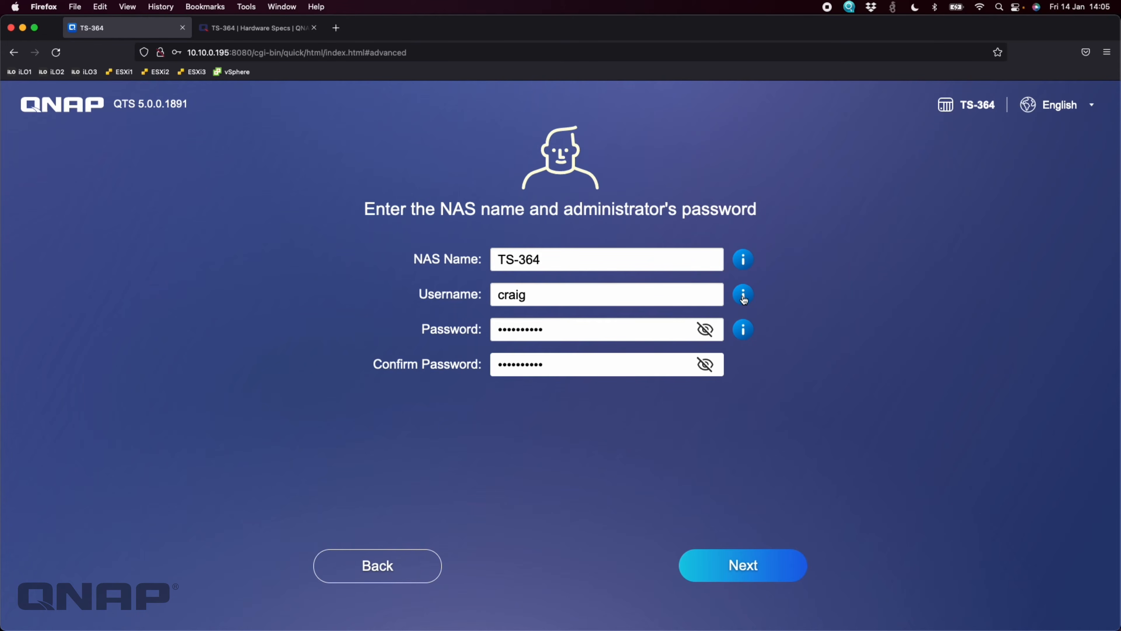
{"action": "mouse_move", "coordinate": [743, 300]}
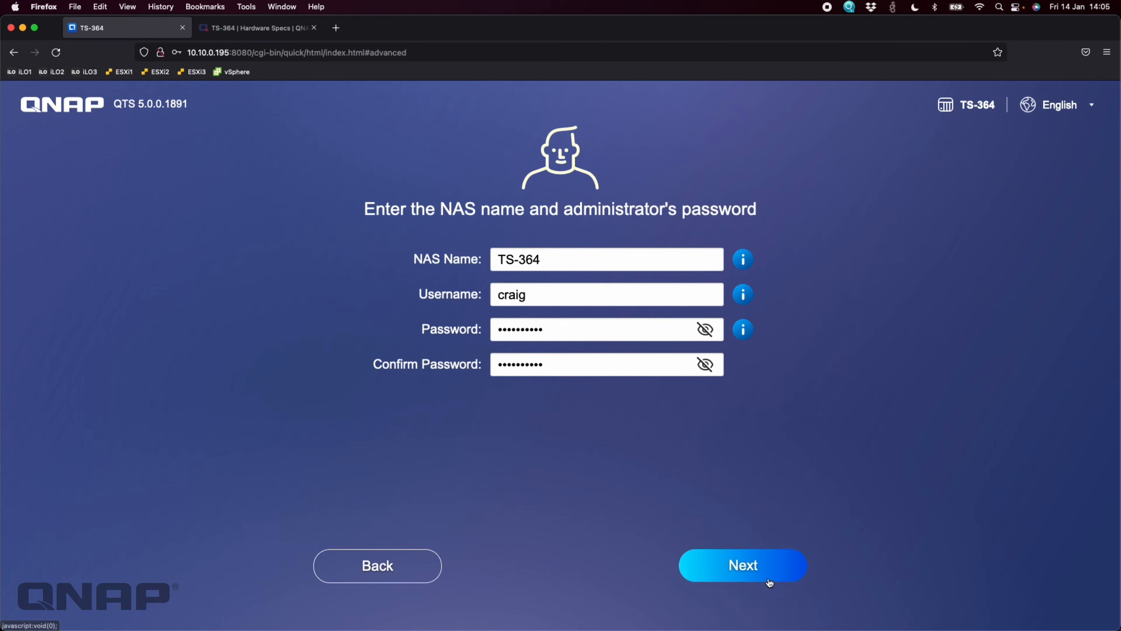
{"action": "left_click", "coordinate": [750, 571]}
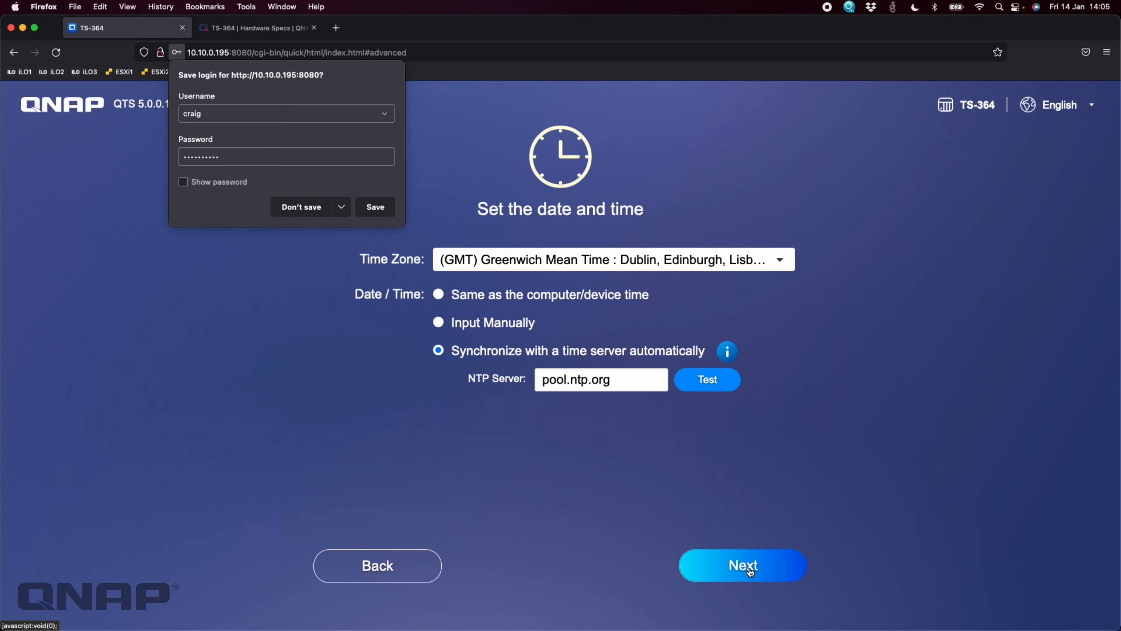
{"action": "left_click", "coordinate": [307, 207]}
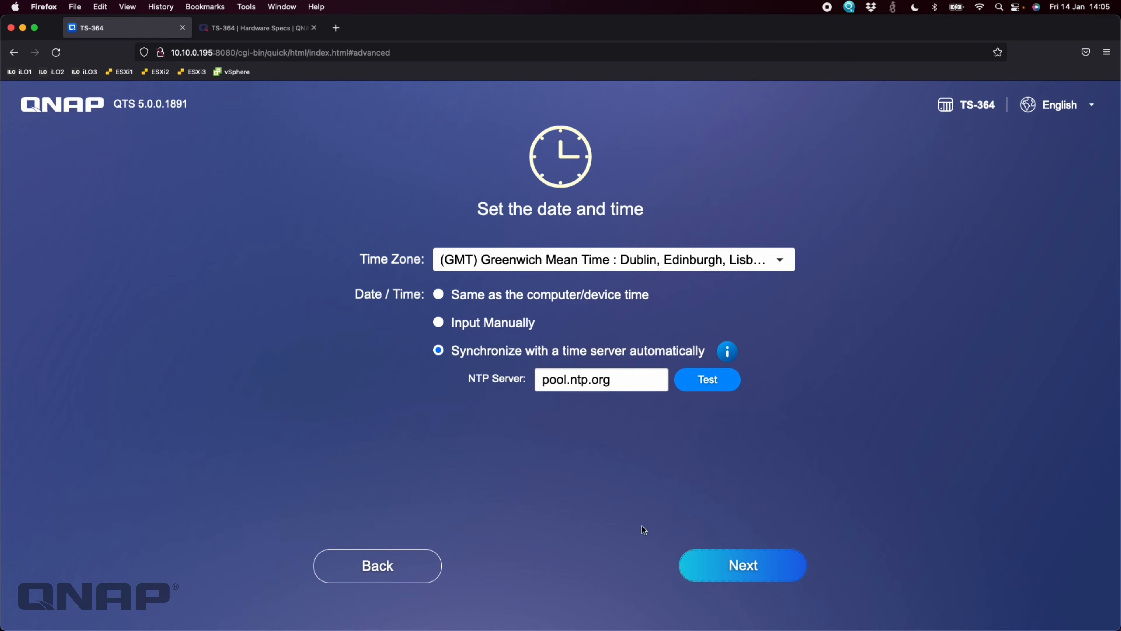
Step: Accept the GMT time zone with pool.ntp.org synchronization, view the static IP option, and continue with an automatic DHCP address
{"action": "left_click", "coordinate": [760, 574]}
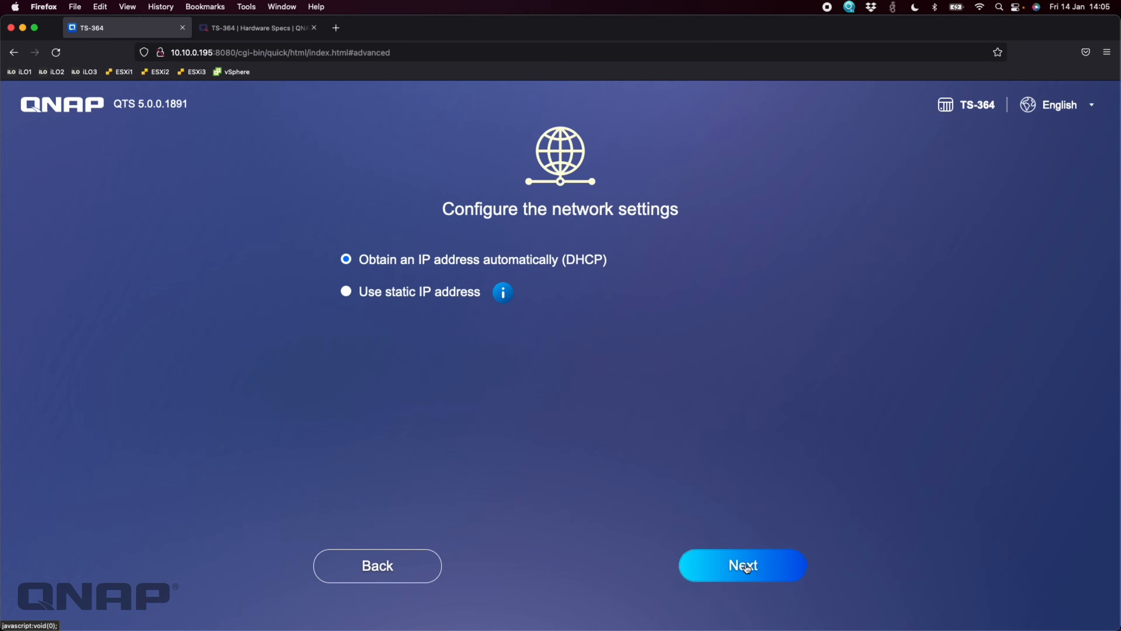
{"action": "left_click", "coordinate": [761, 573]}
{"action": "left_click", "coordinate": [386, 570]}
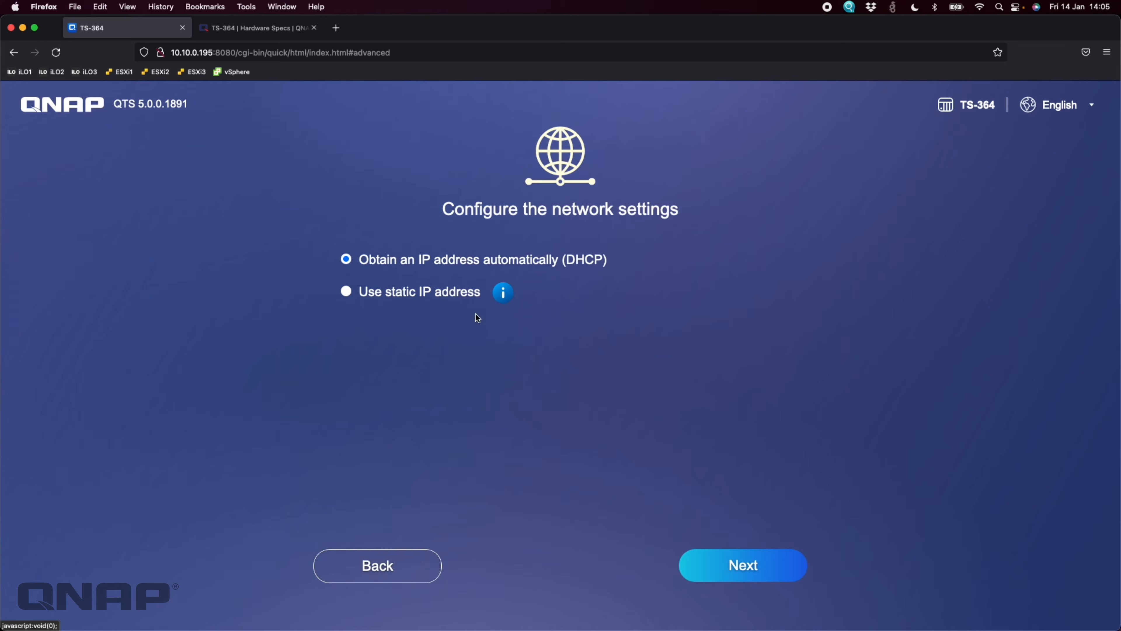
{"action": "left_click", "coordinate": [397, 303]}
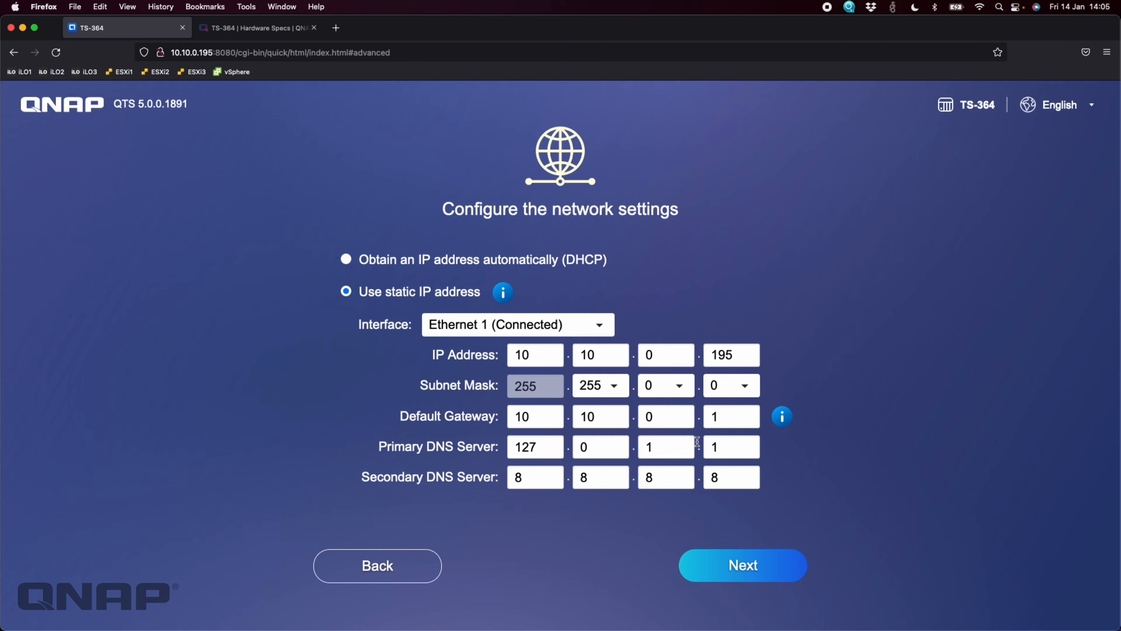
{"action": "left_click", "coordinate": [459, 265]}
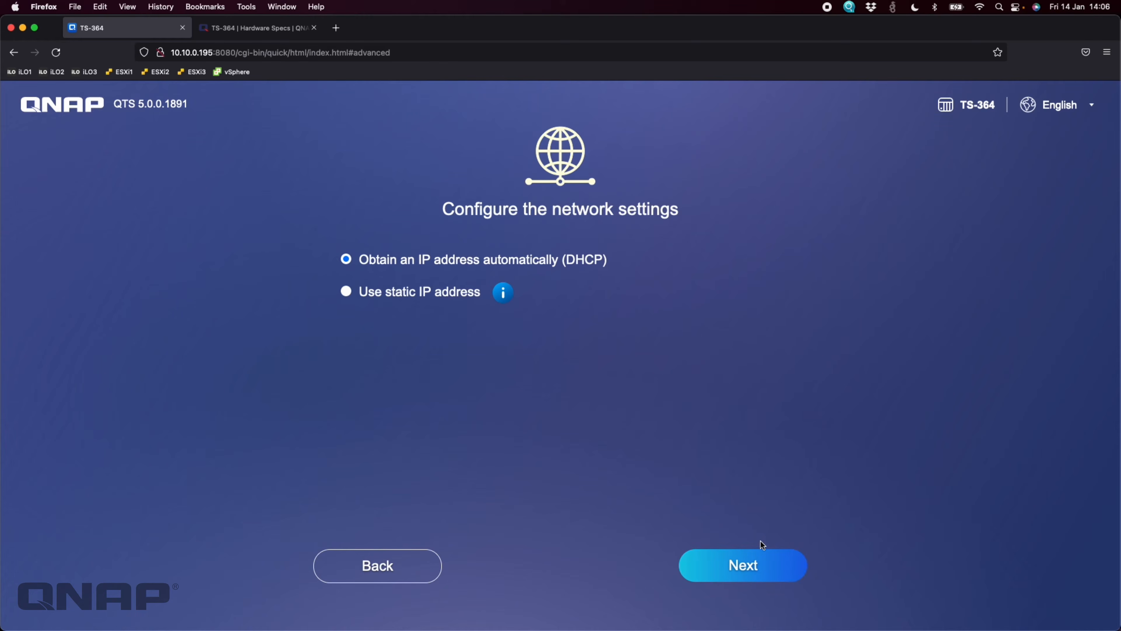
{"action": "left_click", "coordinate": [747, 571]}
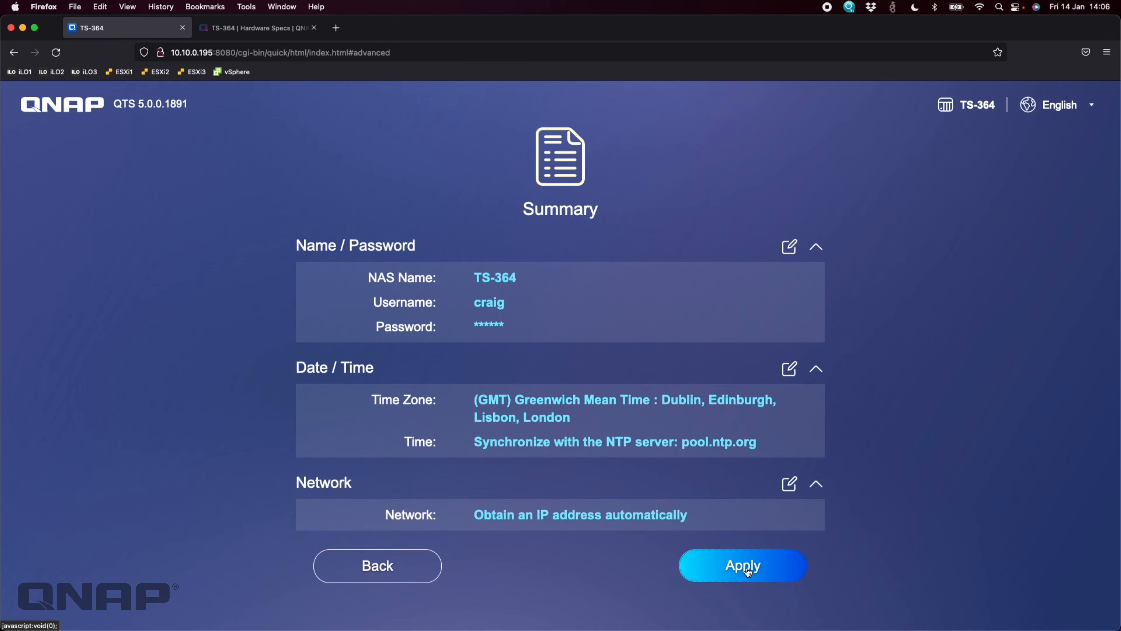
Step: Apply the summarized settings, confirm initializing the system with all drive data cleared, and proceed to NAS management
{"action": "left_click", "coordinate": [747, 570]}
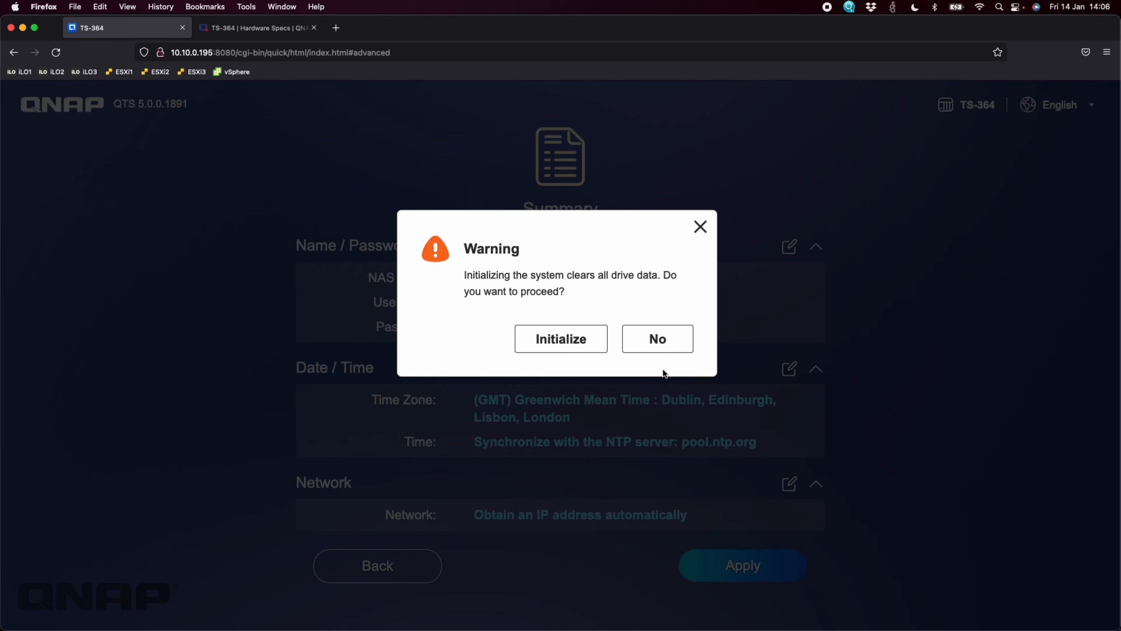
{"action": "left_click", "coordinate": [563, 336]}
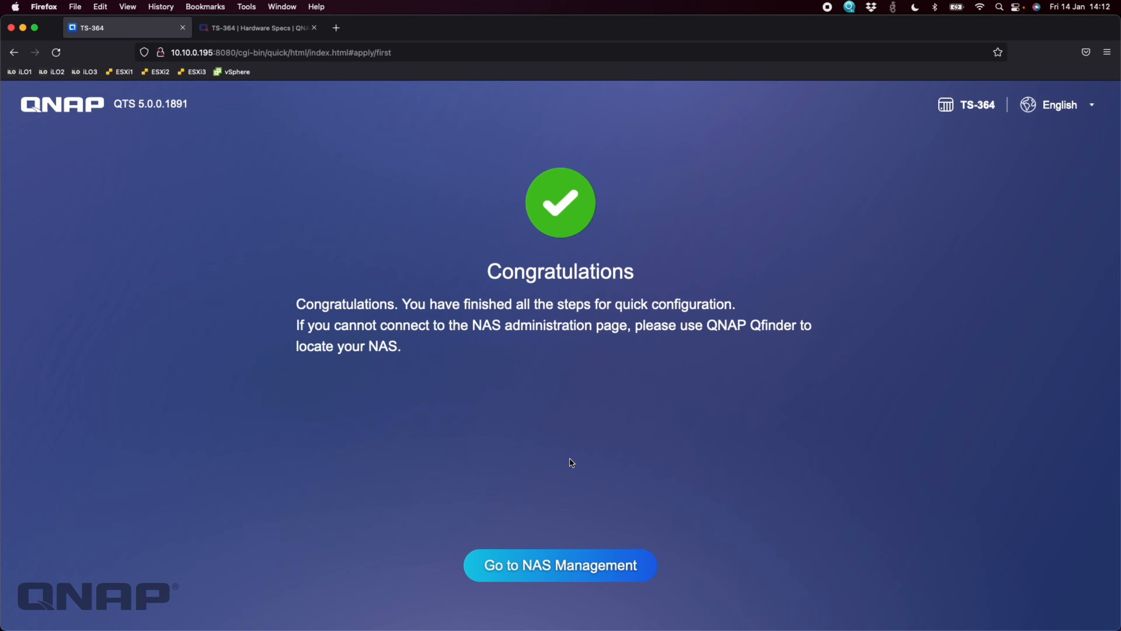
{"action": "left_click", "coordinate": [562, 567]}
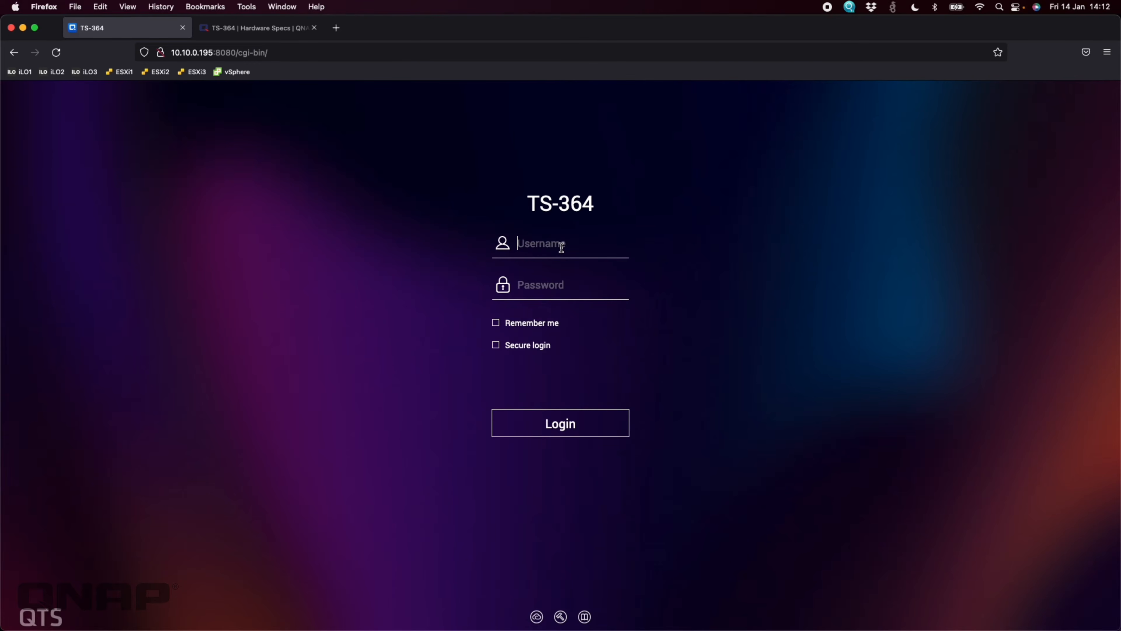
Step: Log in to the TS-364 with the administrator's username and password, and decline saving the password in the browser
{"action": "type", "text": "craig"}
{"action": "key", "text": "Tab"}
{"action": "type", "text": "••••••••••"}
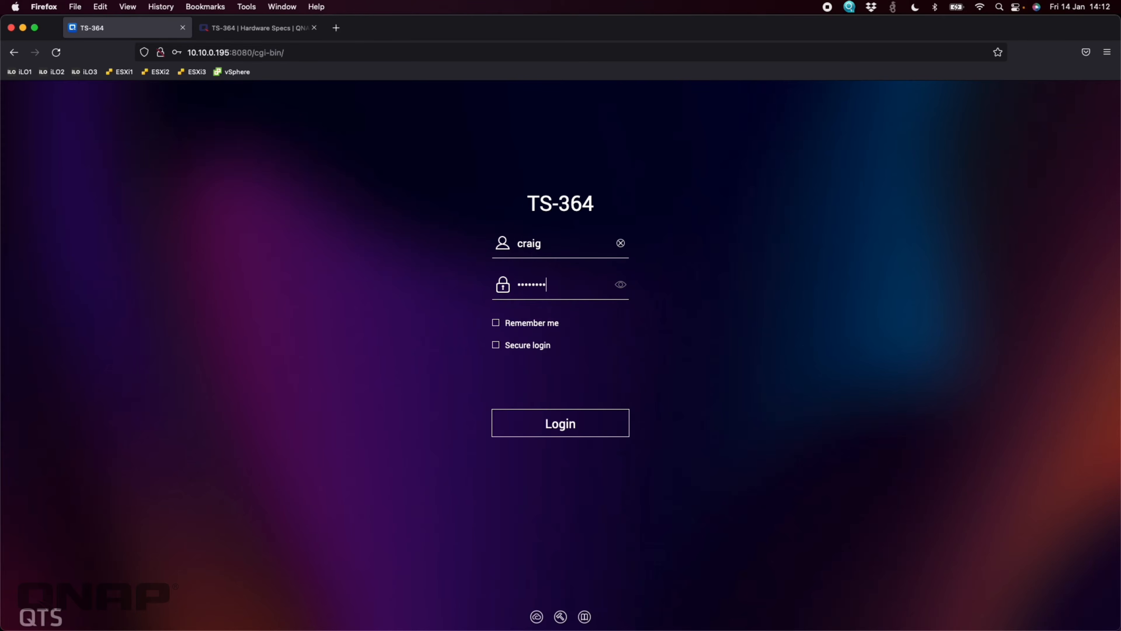
{"action": "left_click", "coordinate": [558, 424]}
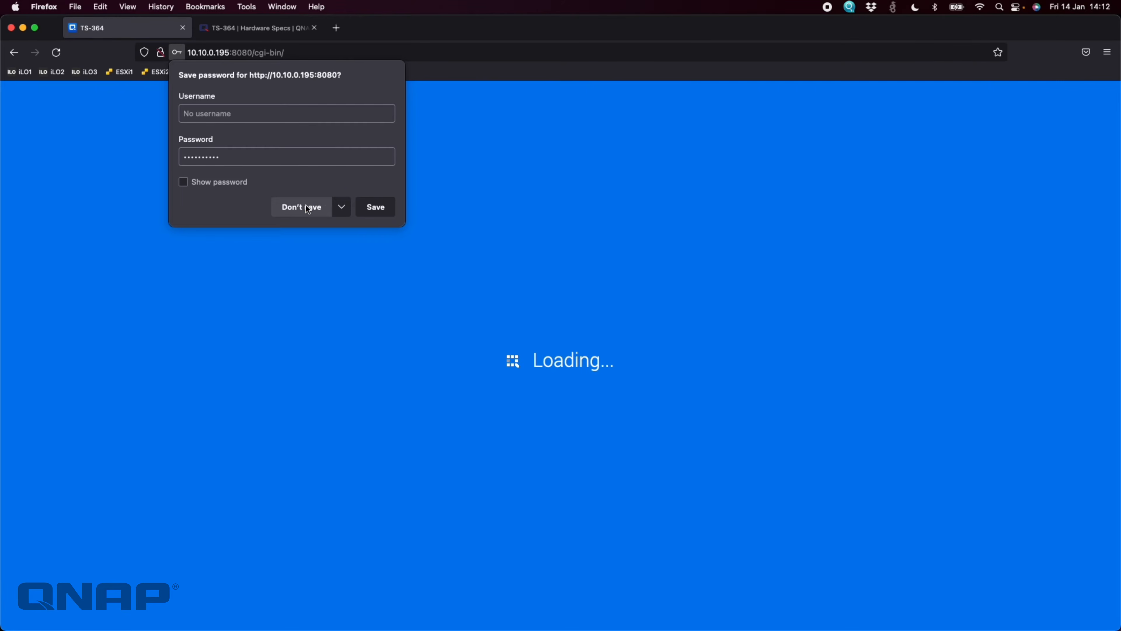
{"action": "left_click", "coordinate": [307, 207]}
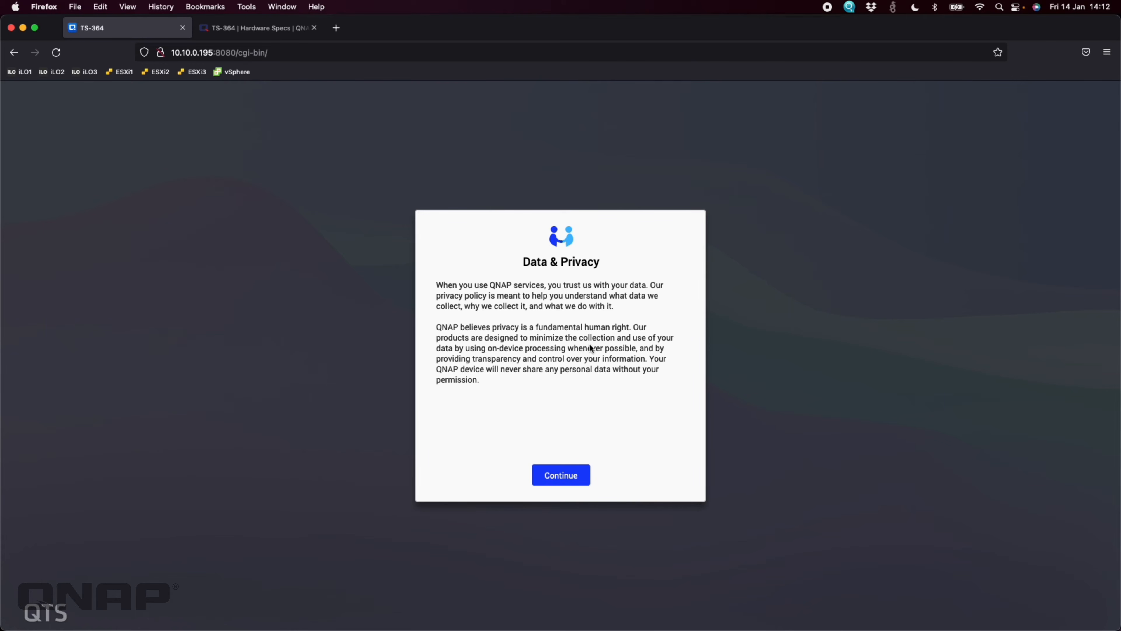
Step: Proceed through the Data & Privacy notice and dismiss the introductory tour of the QTS desktop
{"action": "left_click", "coordinate": [560, 476]}
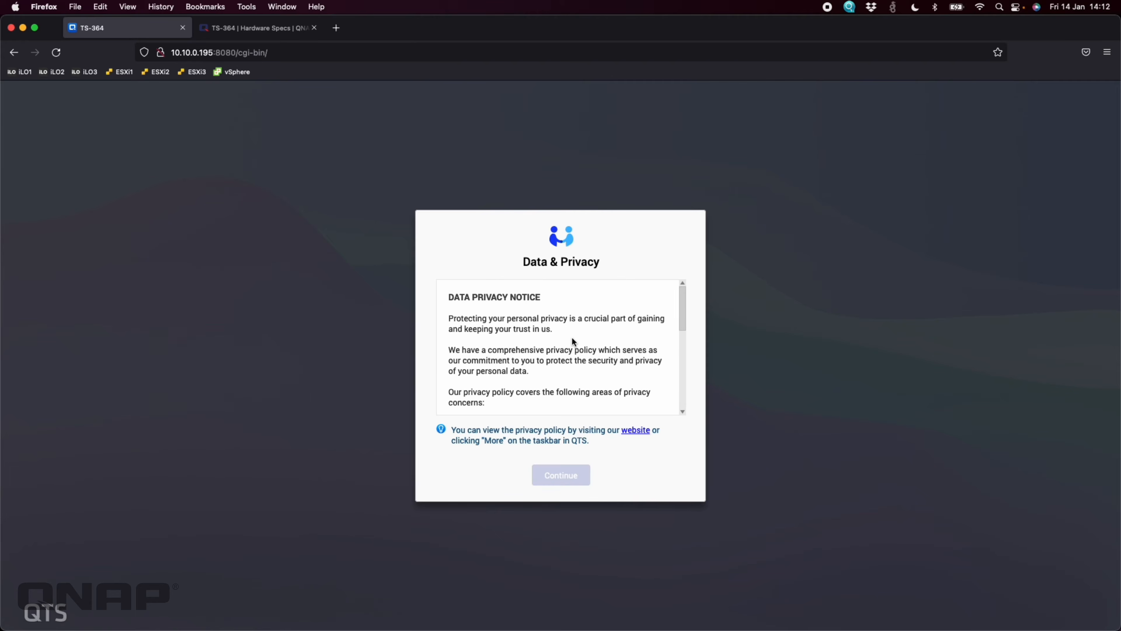
{"action": "scroll", "coordinate": [572, 341], "scroll_direction": "down", "scroll_amount": 10}
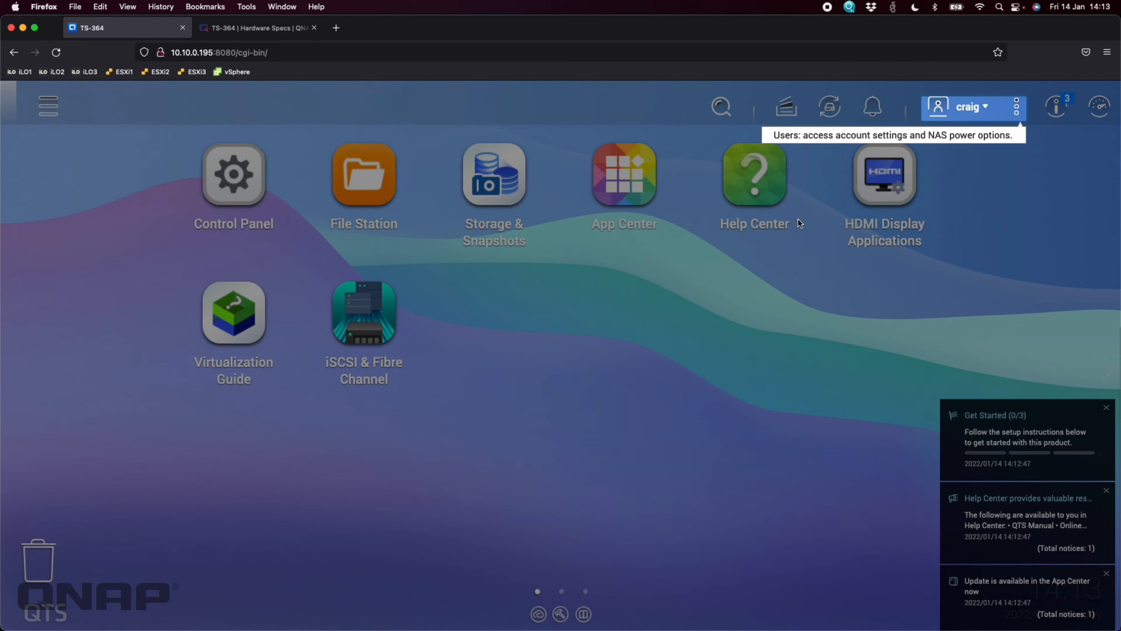
{"action": "left_click", "coordinate": [743, 313]}
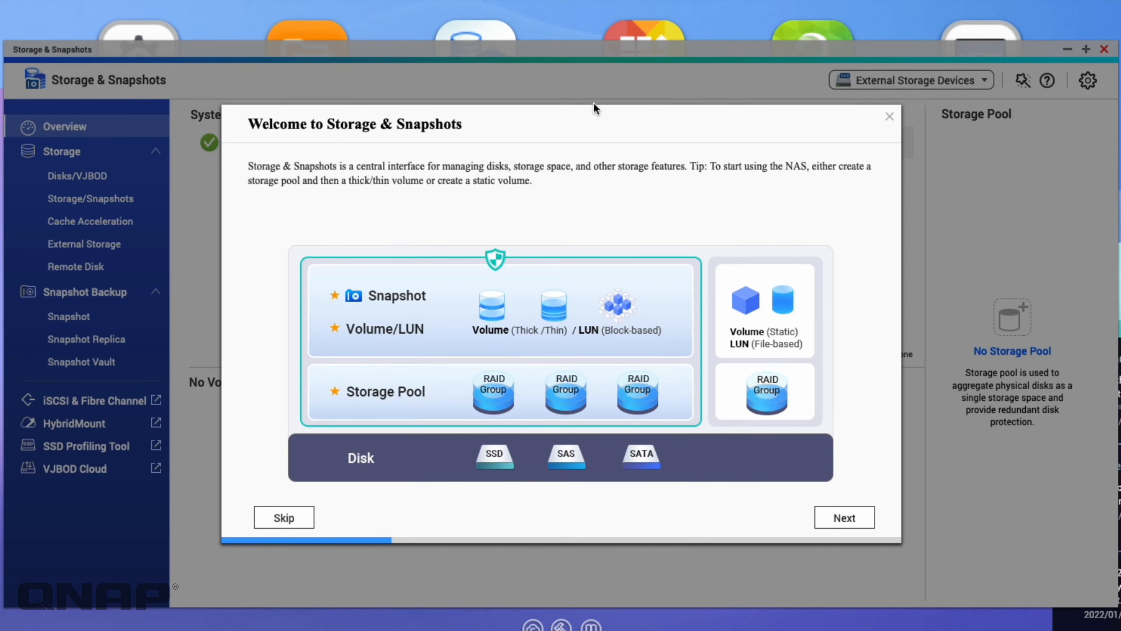
Step: Close the Storage & Snapshots welcome introduction and accept the System Data Collection Agreement
{"action": "left_click", "coordinate": [887, 123]}
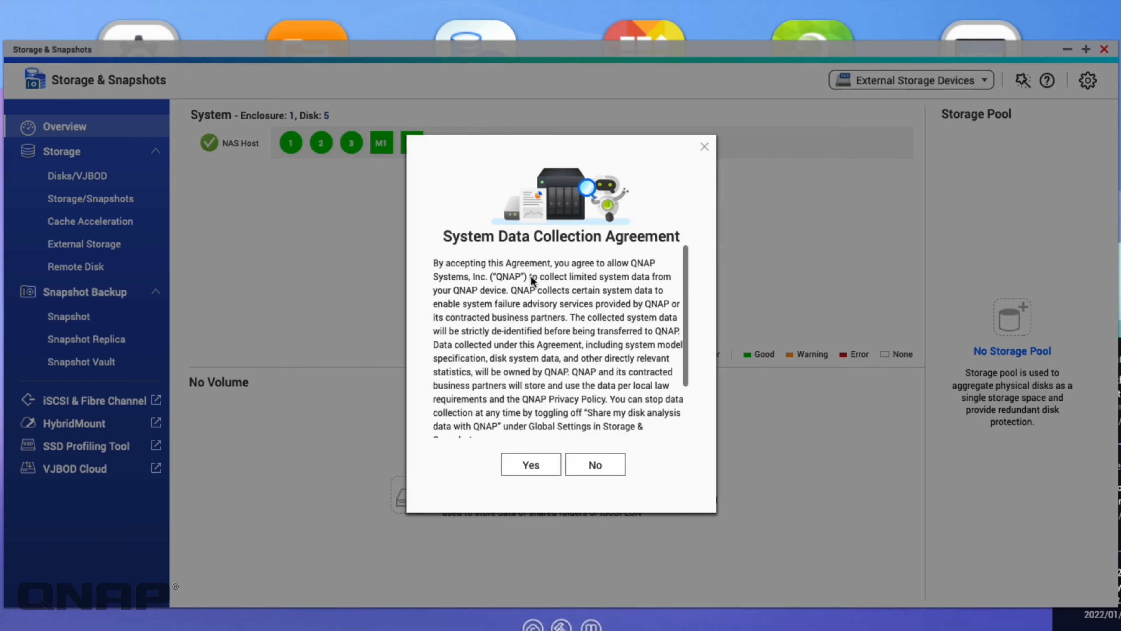
{"action": "scroll", "coordinate": [534, 282], "scroll_direction": "down", "scroll_amount": 3}
{"action": "scroll", "coordinate": [532, 282], "scroll_direction": "up", "scroll_amount": 3}
{"action": "left_click", "coordinate": [531, 464]}
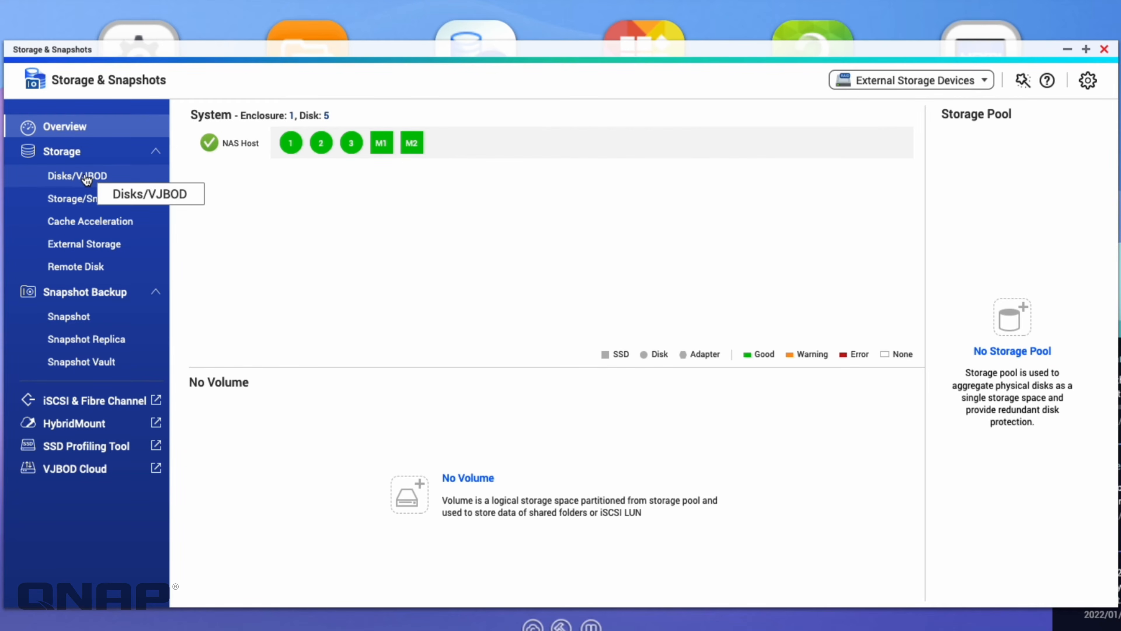
Step: Examine the disk information of the three hard drives and both M.2 SSDs installed in the NAS
{"action": "left_click", "coordinate": [86, 178]}
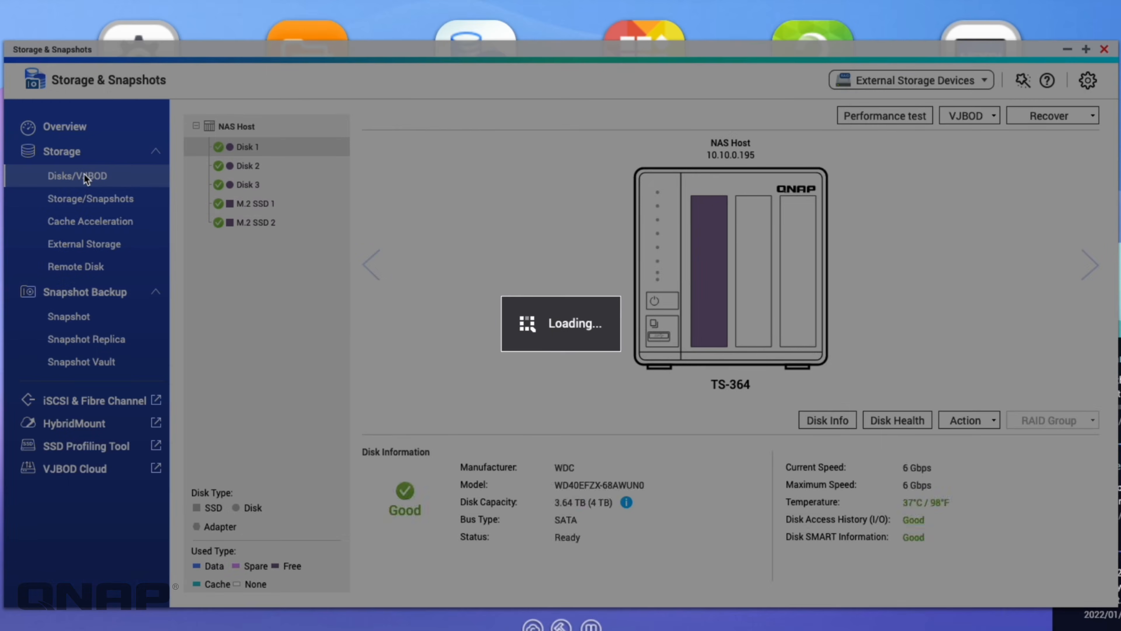
{"action": "mouse_move", "coordinate": [336, 160]}
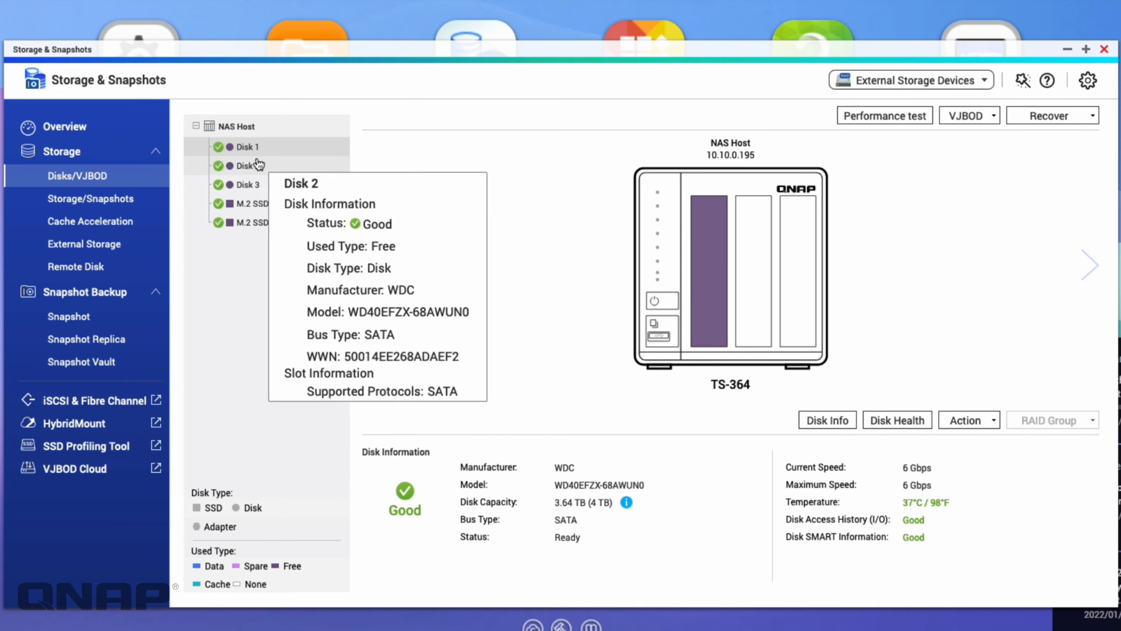
{"action": "mouse_move", "coordinate": [272, 173]}
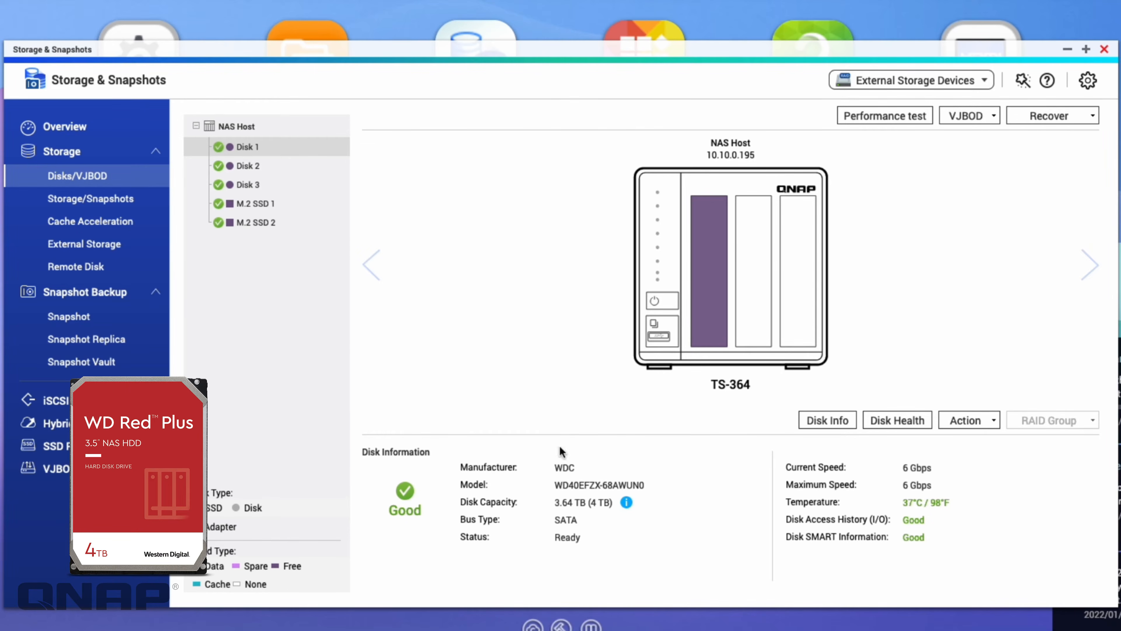
{"action": "left_click", "coordinate": [241, 164]}
{"action": "left_click", "coordinate": [249, 188]}
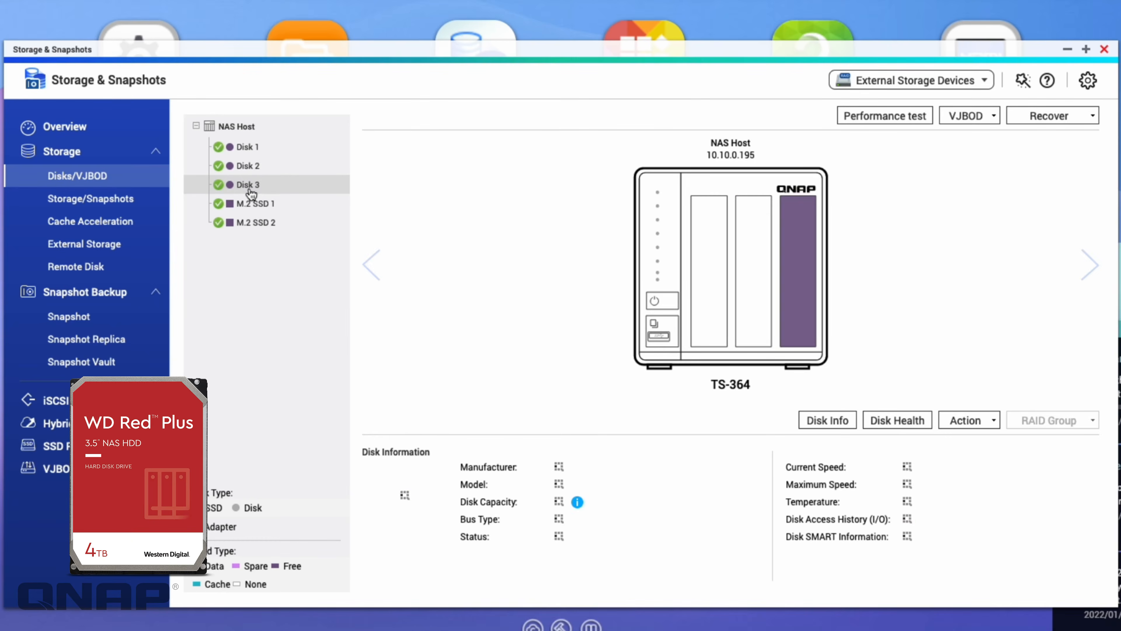
{"action": "mouse_move", "coordinate": [265, 207]}
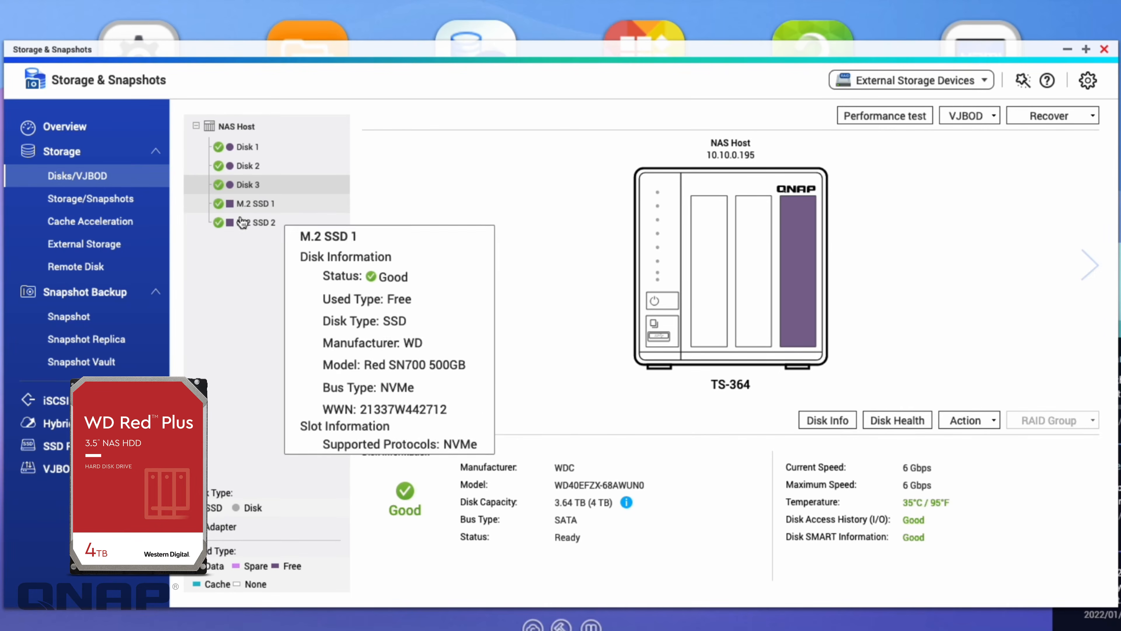
{"action": "left_click", "coordinate": [265, 208]}
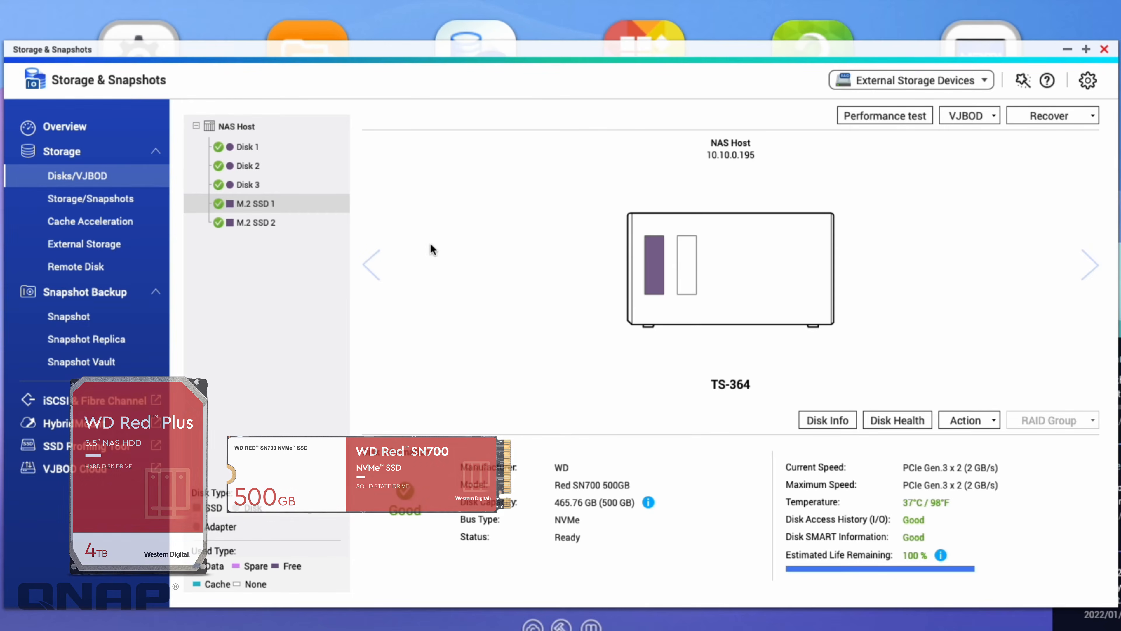
{"action": "left_click", "coordinate": [263, 223]}
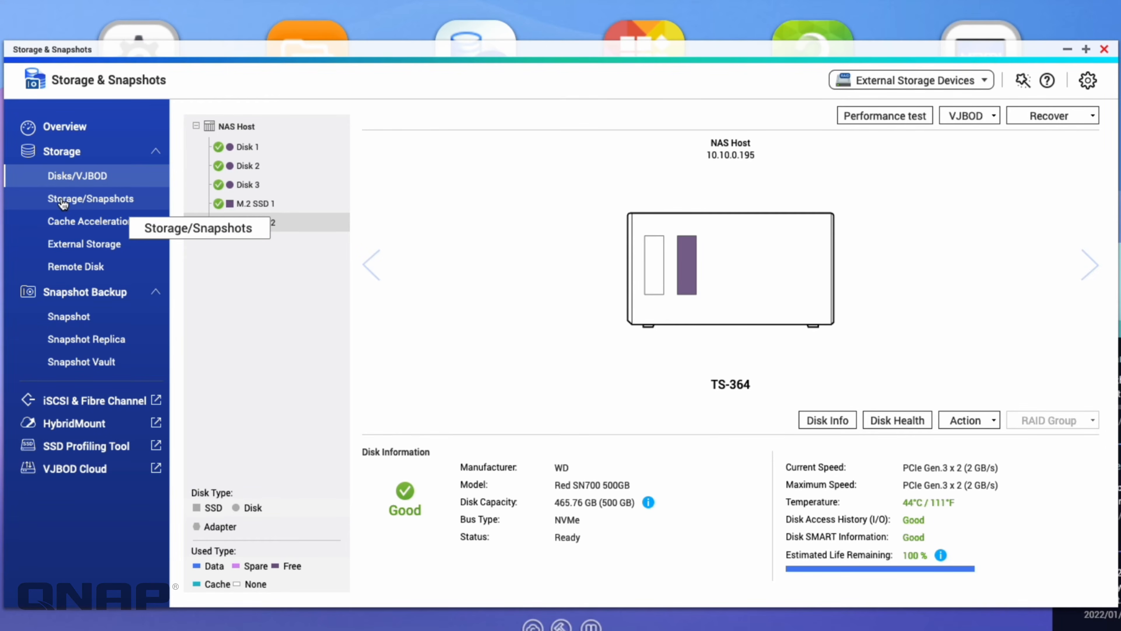
Step: Start a new storage pool without Qtier and select Disk 1, Disk 2 and Disk 3 for a RAID 5 group
{"action": "left_click", "coordinate": [95, 201]}
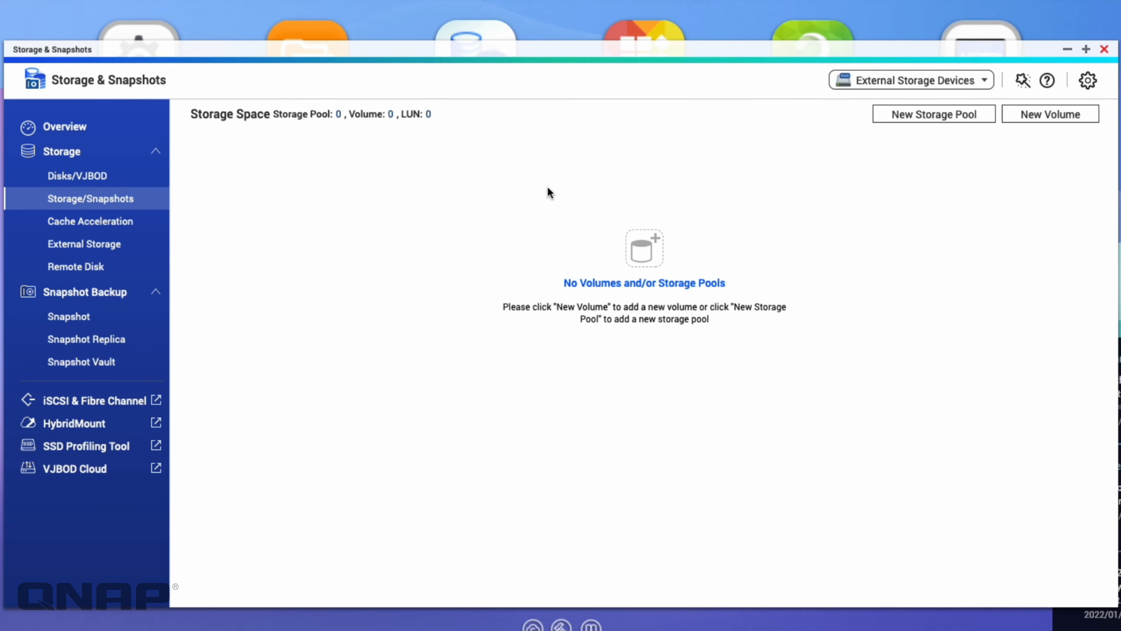
{"action": "left_click", "coordinate": [908, 118]}
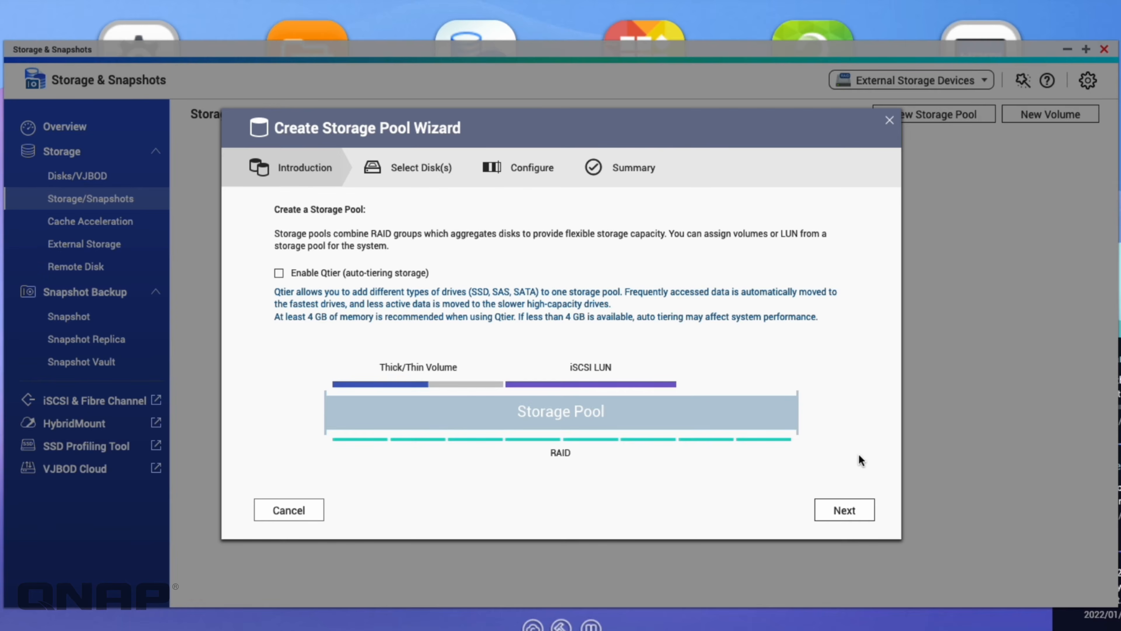
{"action": "left_click", "coordinate": [845, 510]}
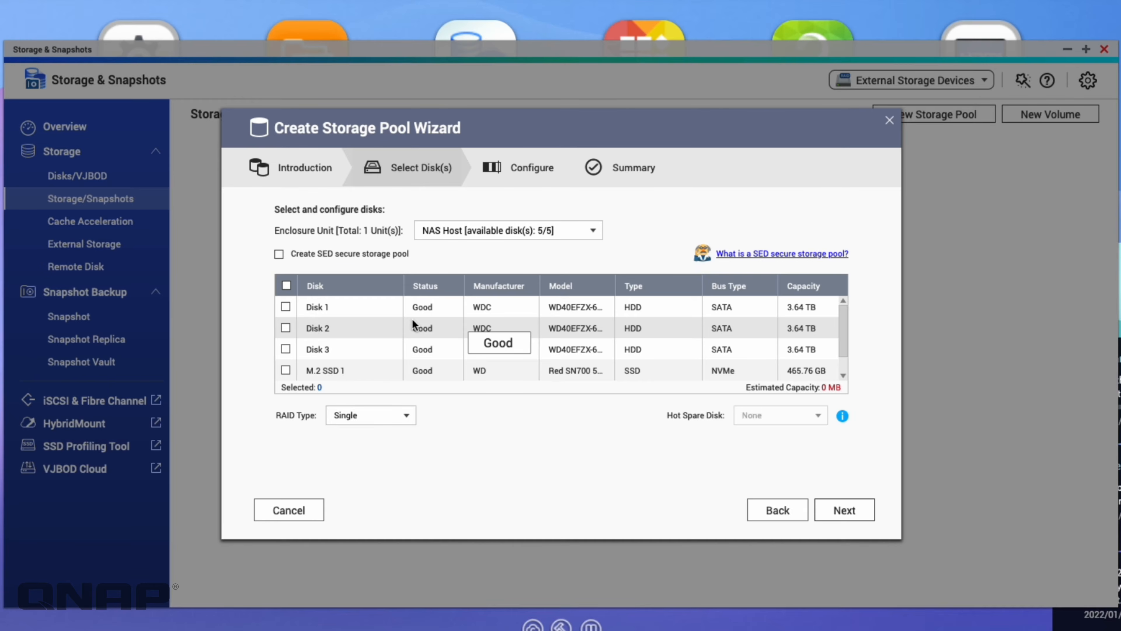
{"action": "left_click", "coordinate": [286, 309]}
{"action": "left_click", "coordinate": [287, 329]}
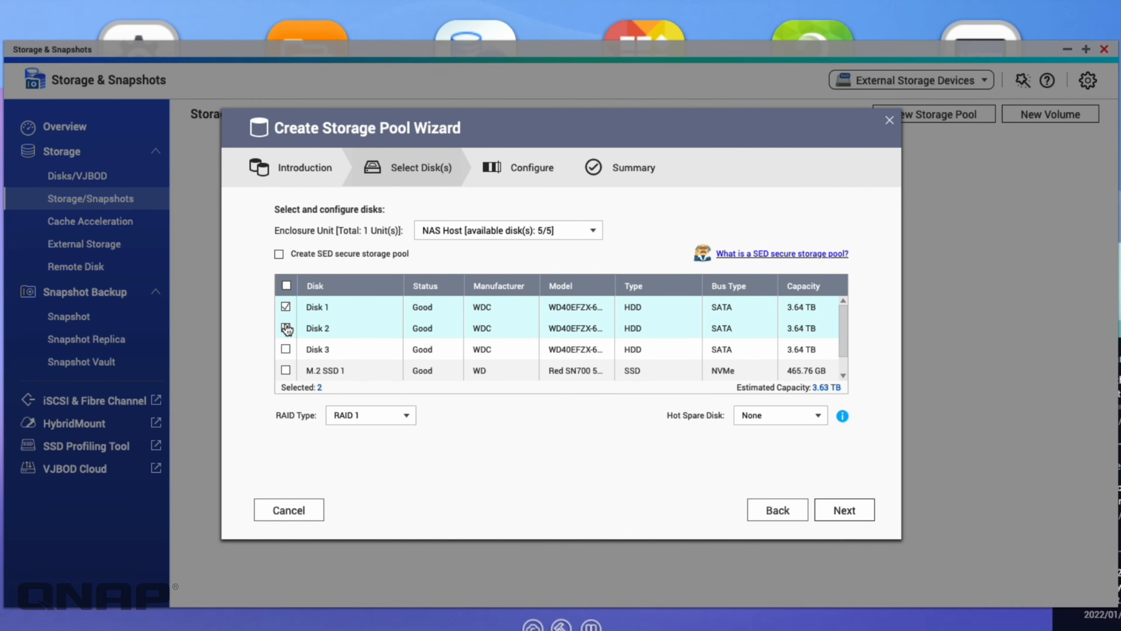
{"action": "left_click", "coordinate": [286, 350]}
{"action": "left_click", "coordinate": [286, 350]}
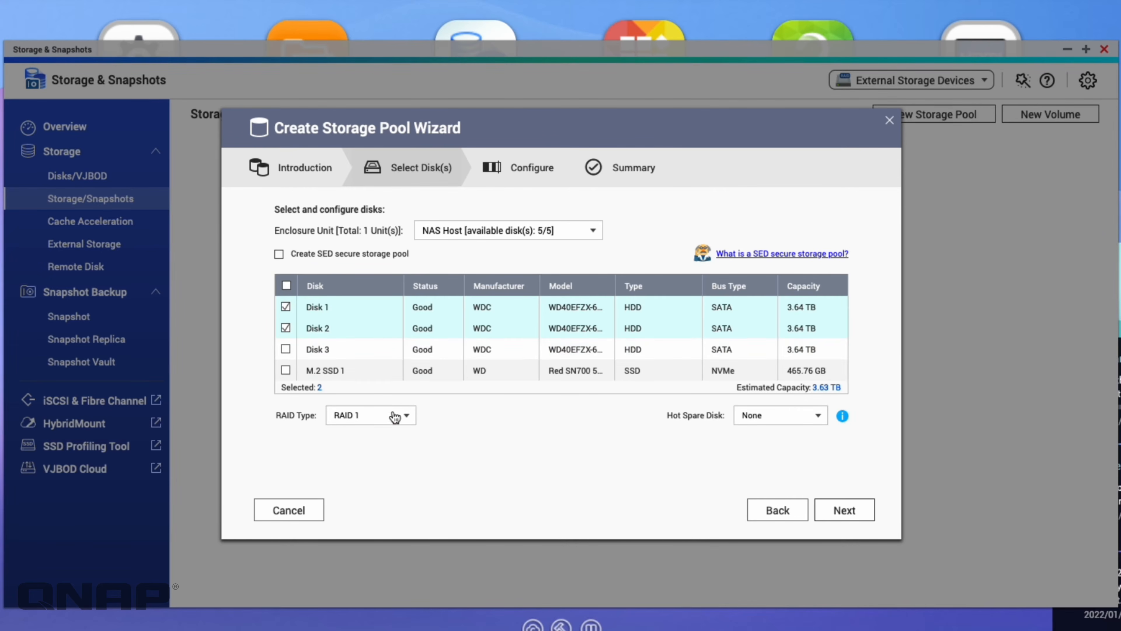
{"action": "left_click", "coordinate": [287, 349]}
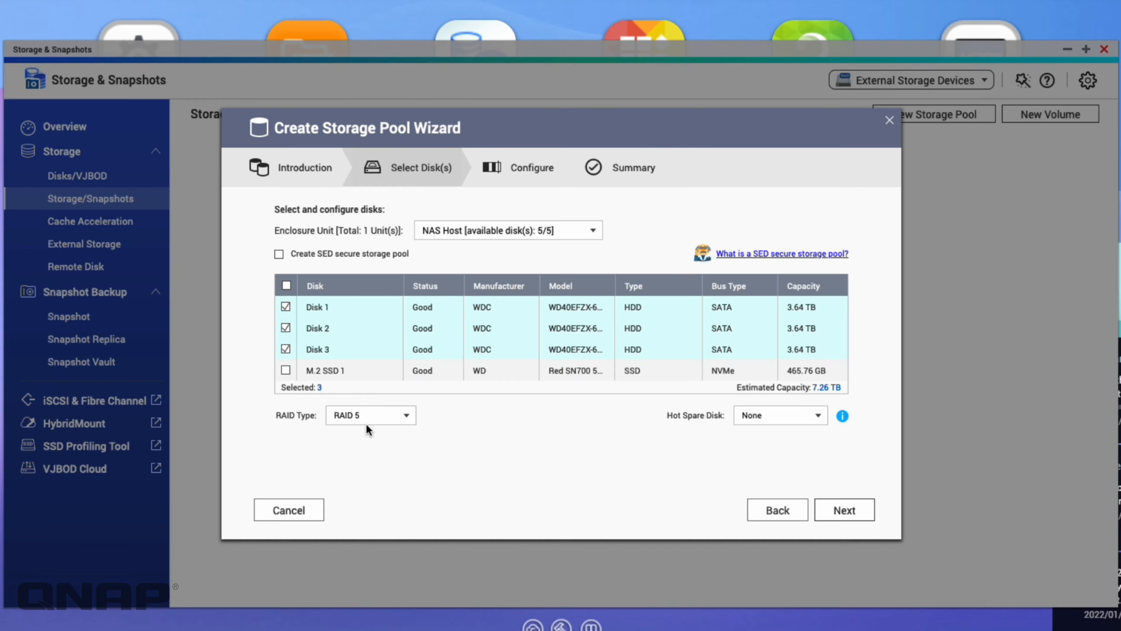
Step: Try a RAID 1 group of Disk 1 and Disk 2 with Disk 3 as hot spare, and restore the three-disk selection without a spare
{"action": "left_click", "coordinate": [412, 418]}
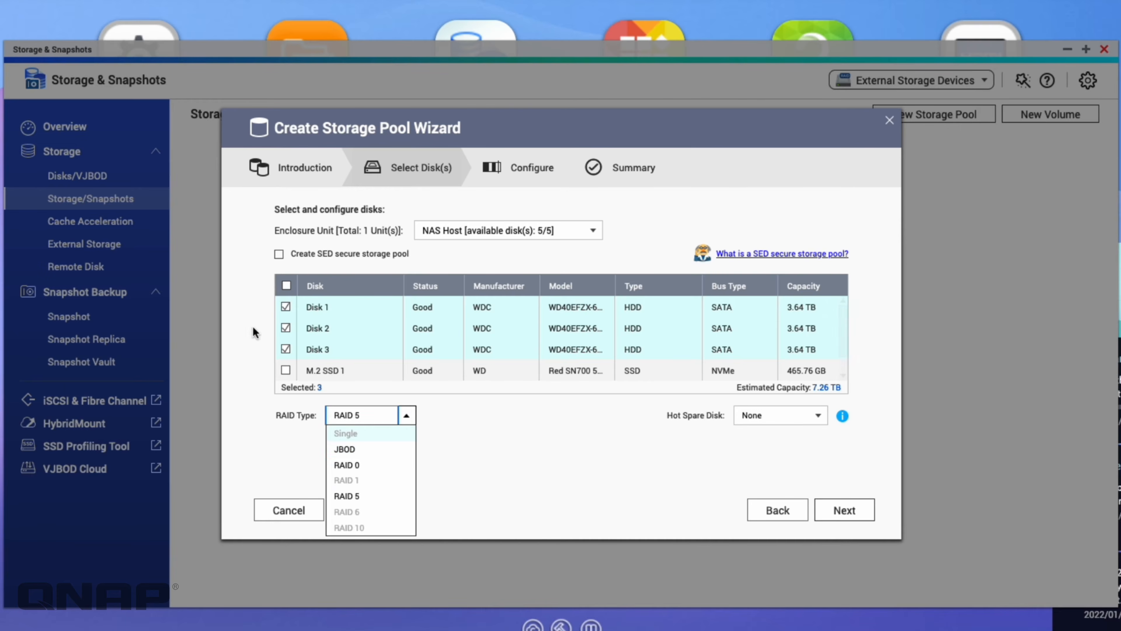
{"action": "left_click", "coordinate": [286, 349]}
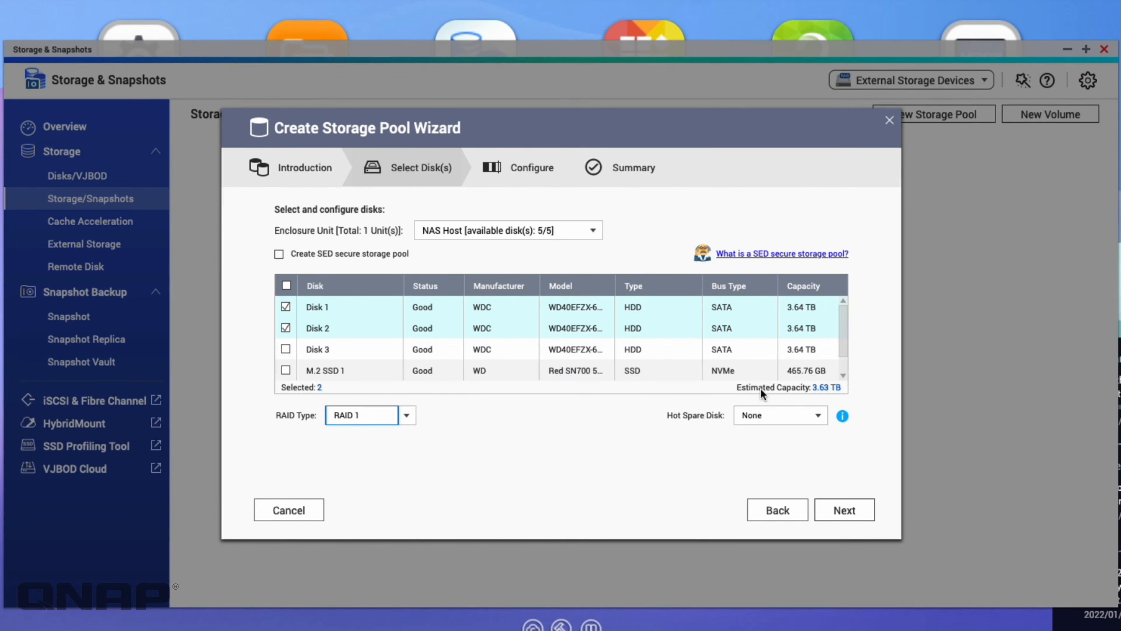
{"action": "left_click", "coordinate": [790, 415]}
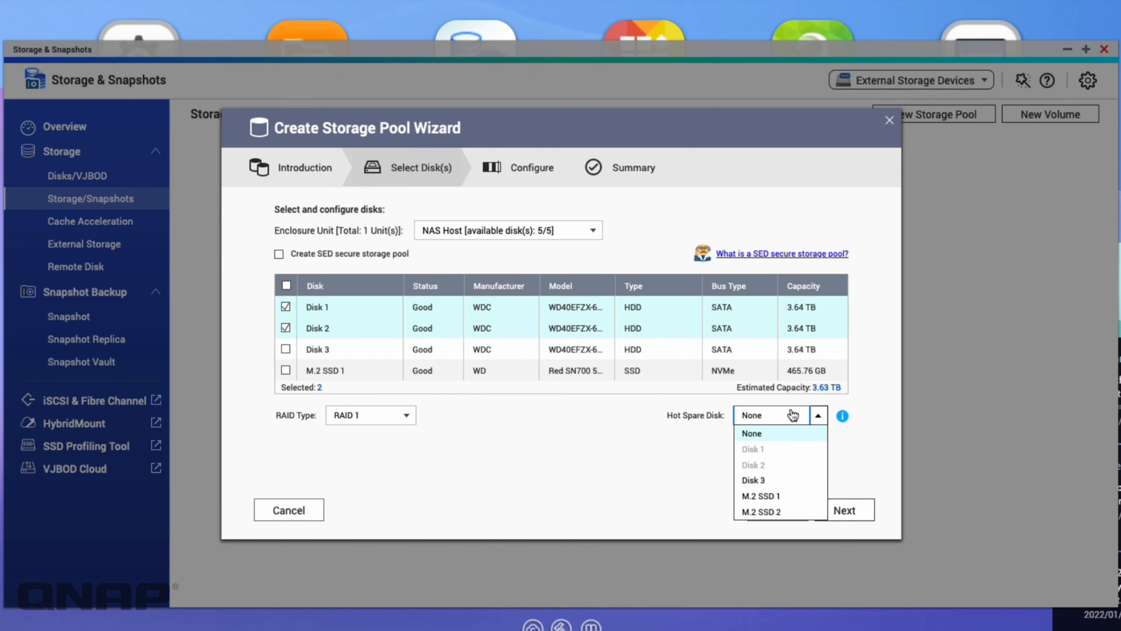
{"action": "left_click", "coordinate": [769, 481]}
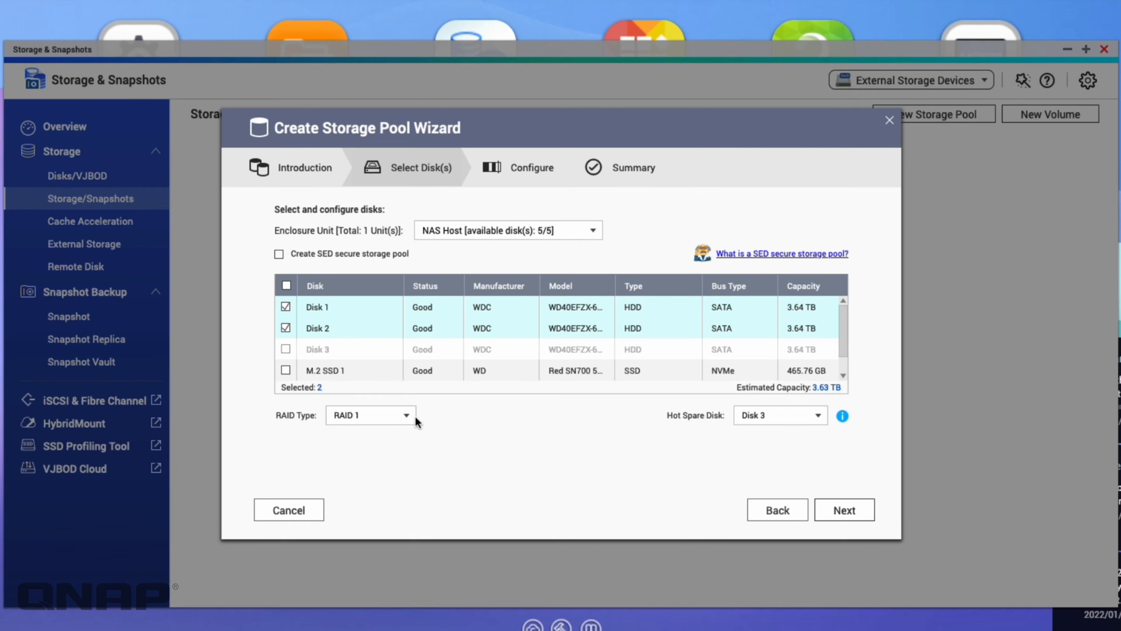
{"action": "left_click", "coordinate": [764, 420]}
{"action": "left_click", "coordinate": [756, 432]}
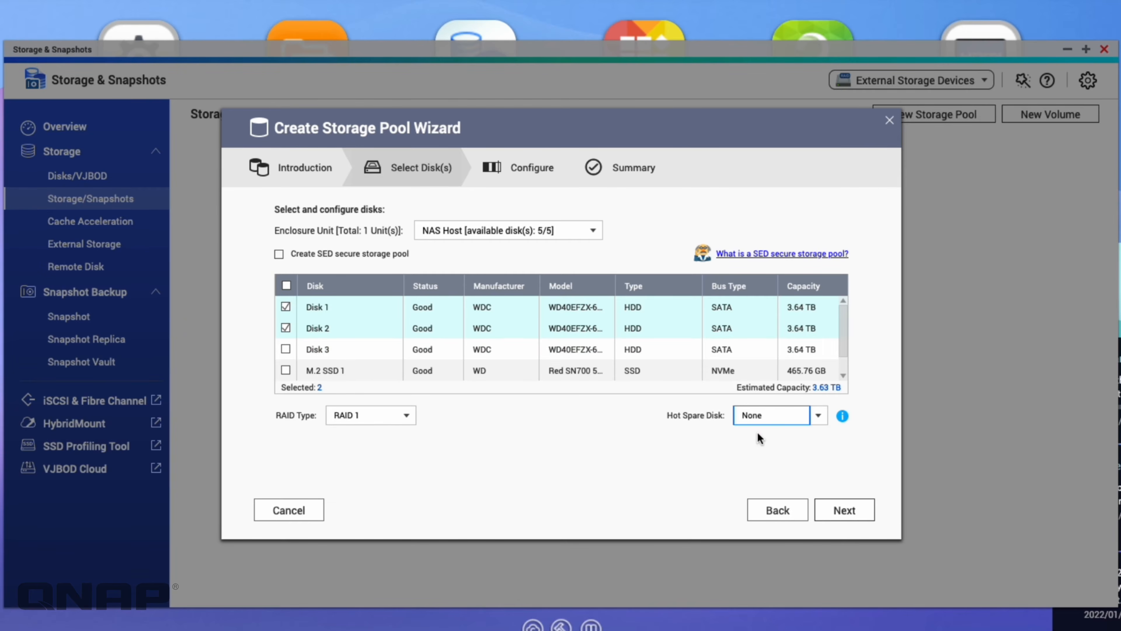
{"action": "left_click", "coordinate": [285, 350]}
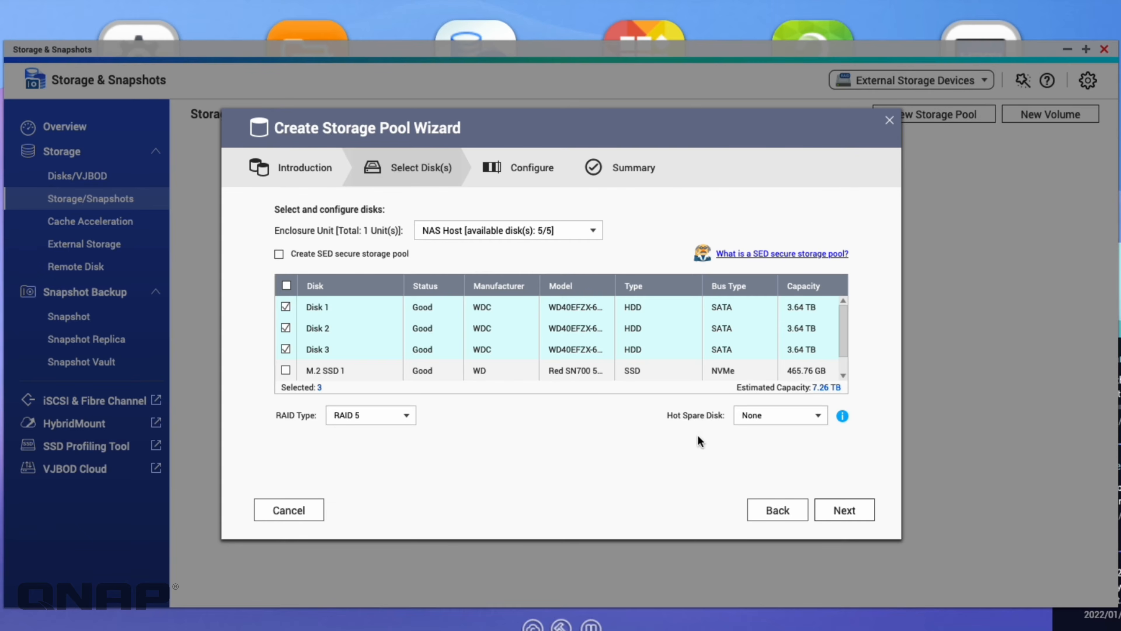
Step: Disable the pool's alert threshold, keep 20% guaranteed snapshot space, and create the pool, accepting erasure of the selected disks
{"action": "scroll", "coordinate": [472, 330], "scroll_direction": "down", "scroll_amount": 1}
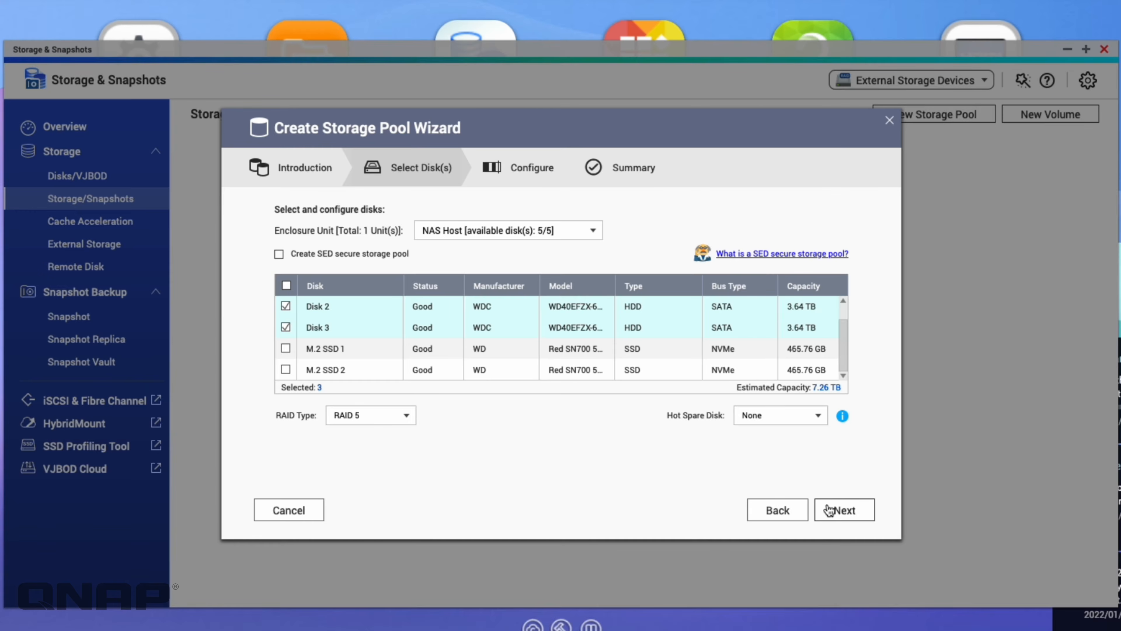
{"action": "left_click", "coordinate": [844, 511]}
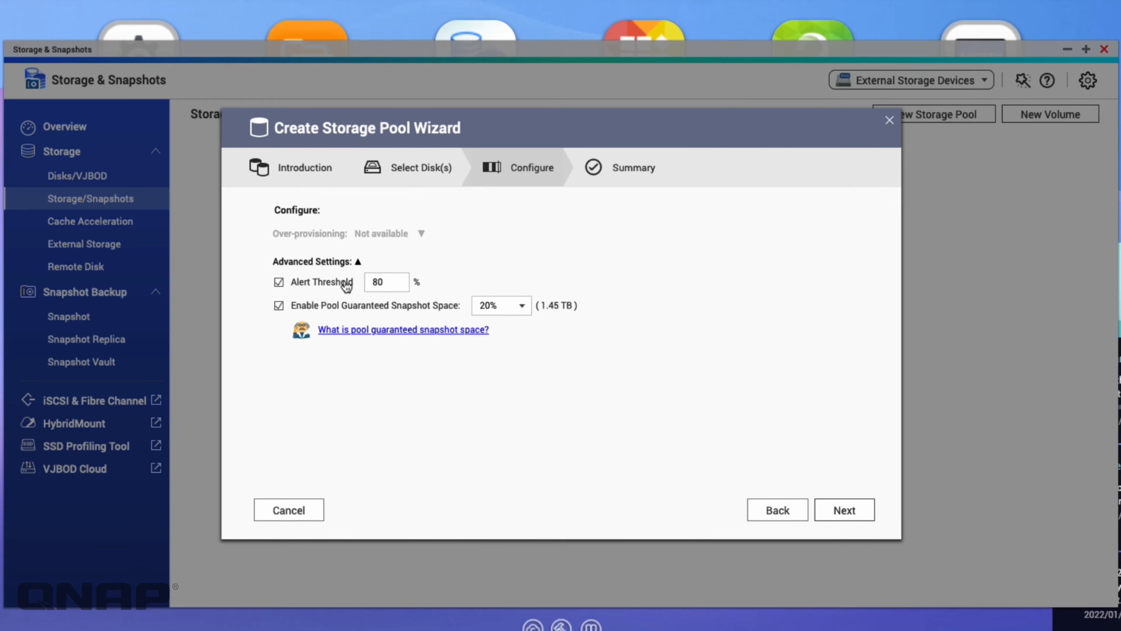
{"action": "left_click", "coordinate": [323, 285]}
{"action": "left_click", "coordinate": [844, 510]}
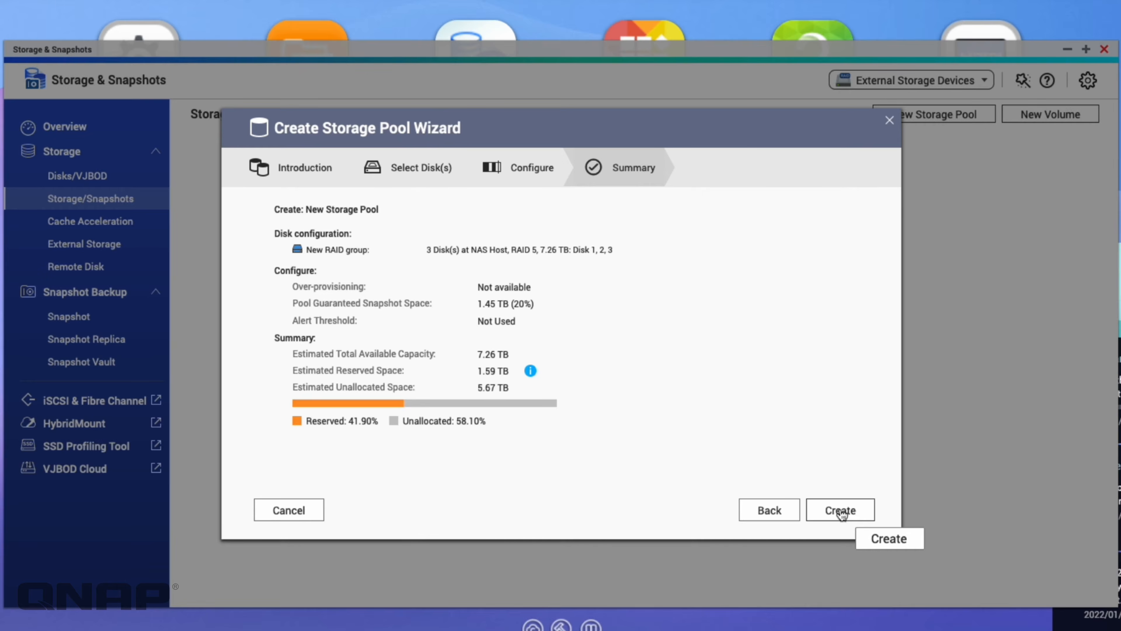
{"action": "left_click", "coordinate": [841, 511]}
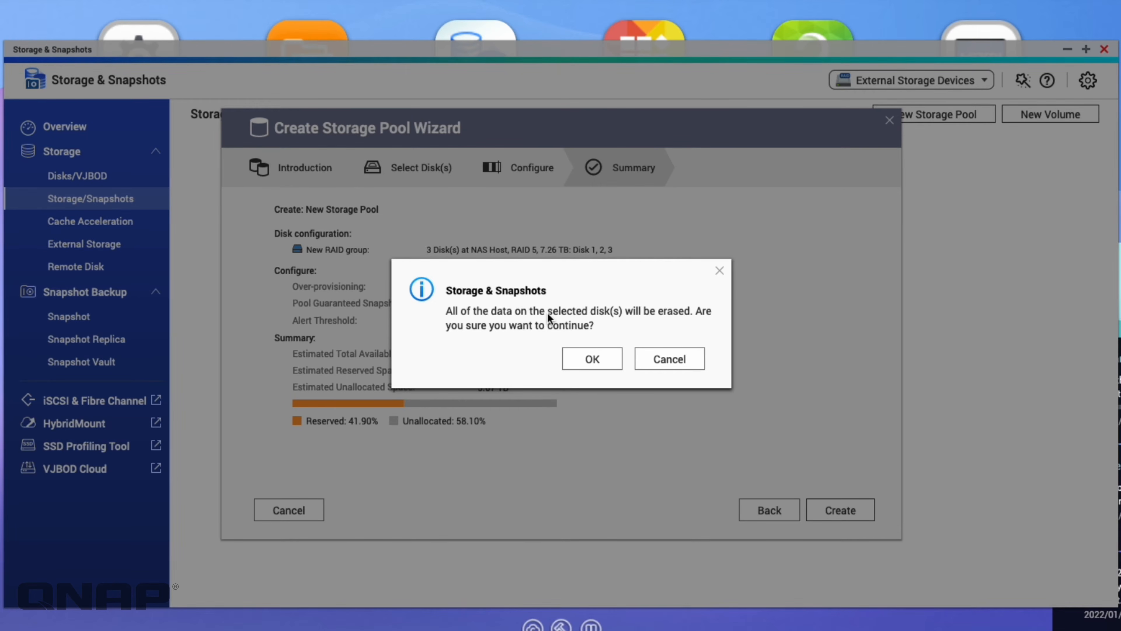
{"action": "left_click", "coordinate": [594, 360]}
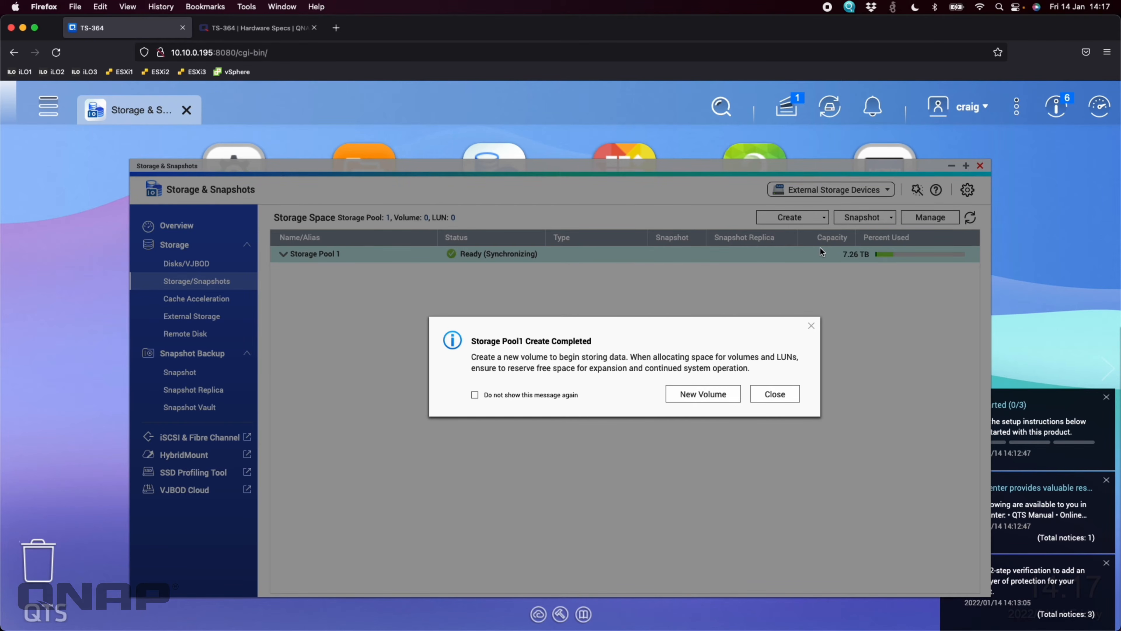
Step: Start a new volume, keeping the Thick volume type and choosing Storage Pool 1 as its location
{"action": "left_click", "coordinate": [714, 392]}
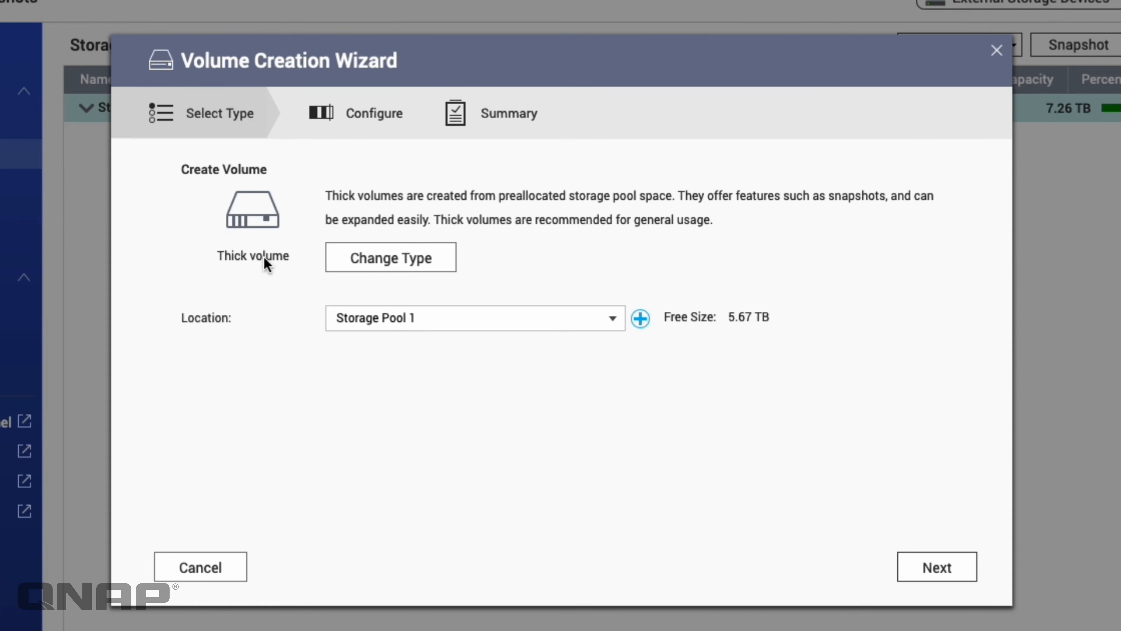
{"action": "left_click", "coordinate": [401, 259]}
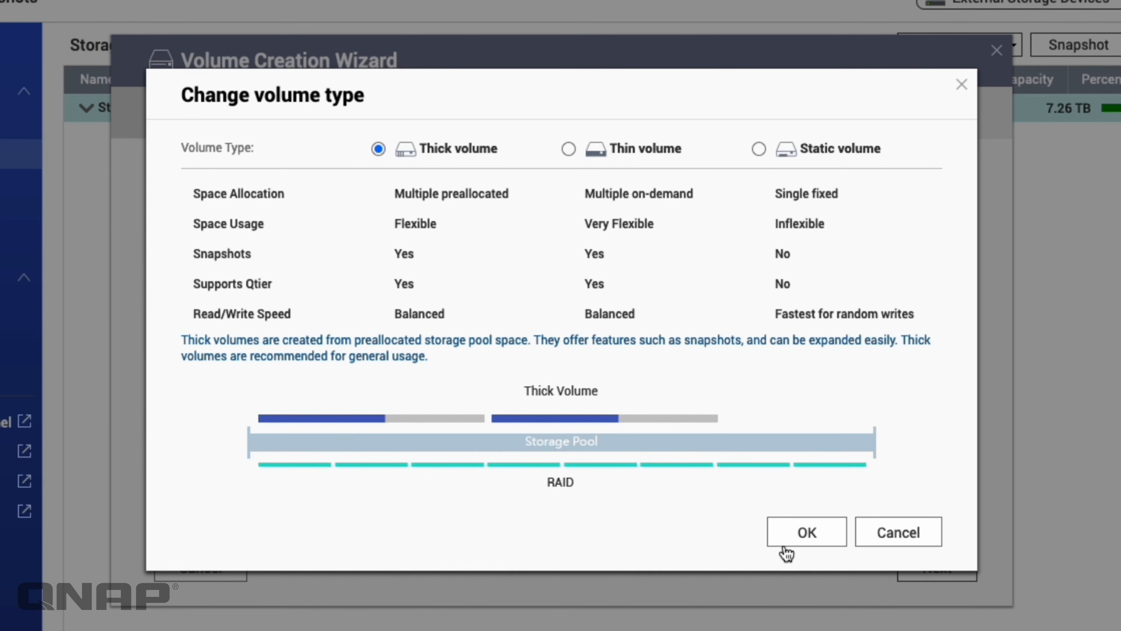
{"action": "left_click", "coordinate": [816, 533]}
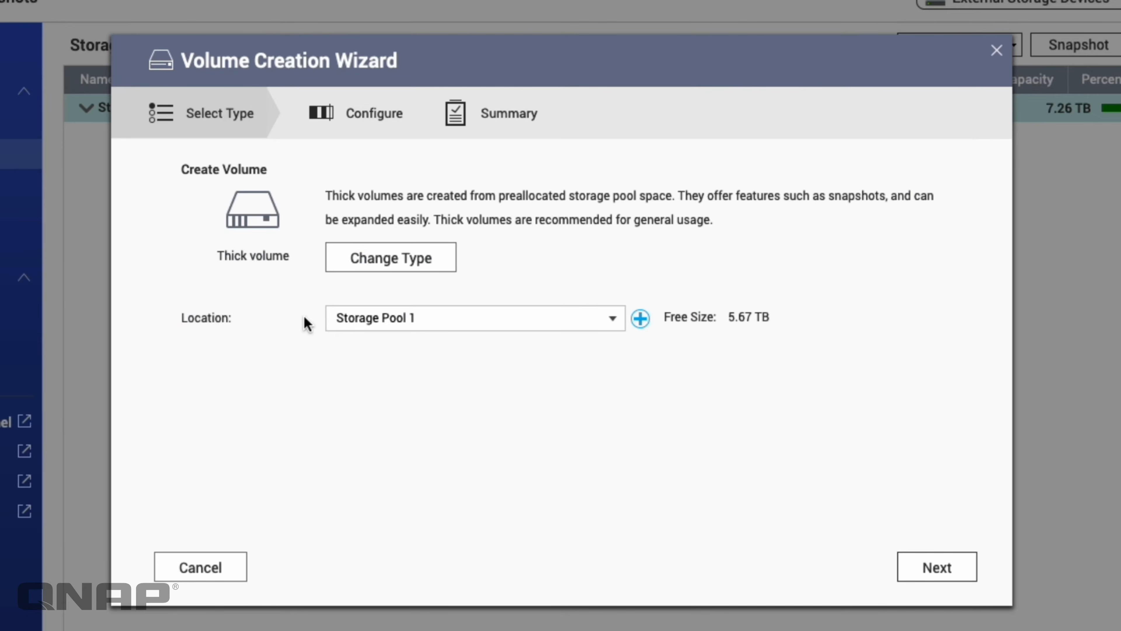
{"action": "left_click", "coordinate": [601, 326]}
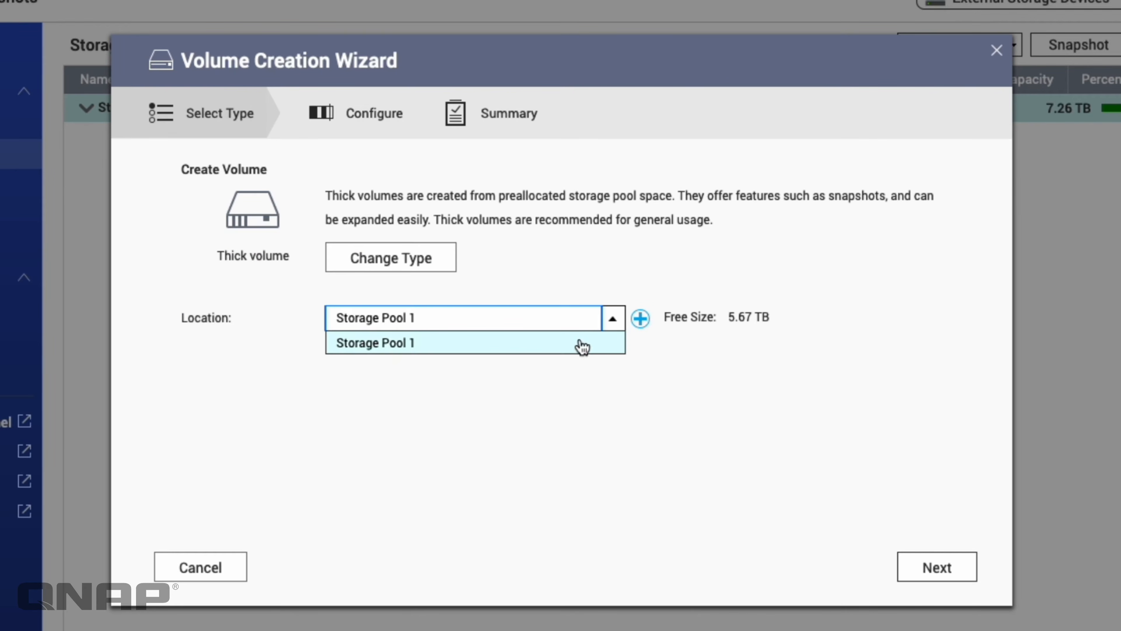
{"action": "left_click", "coordinate": [564, 341]}
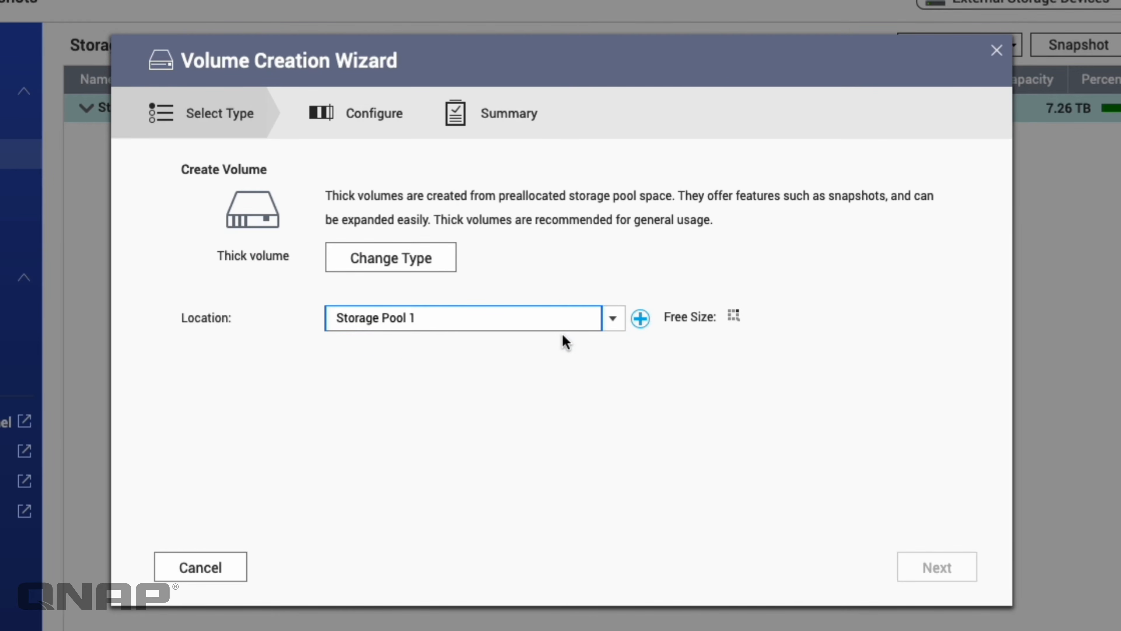
{"action": "left_click", "coordinate": [933, 571]}
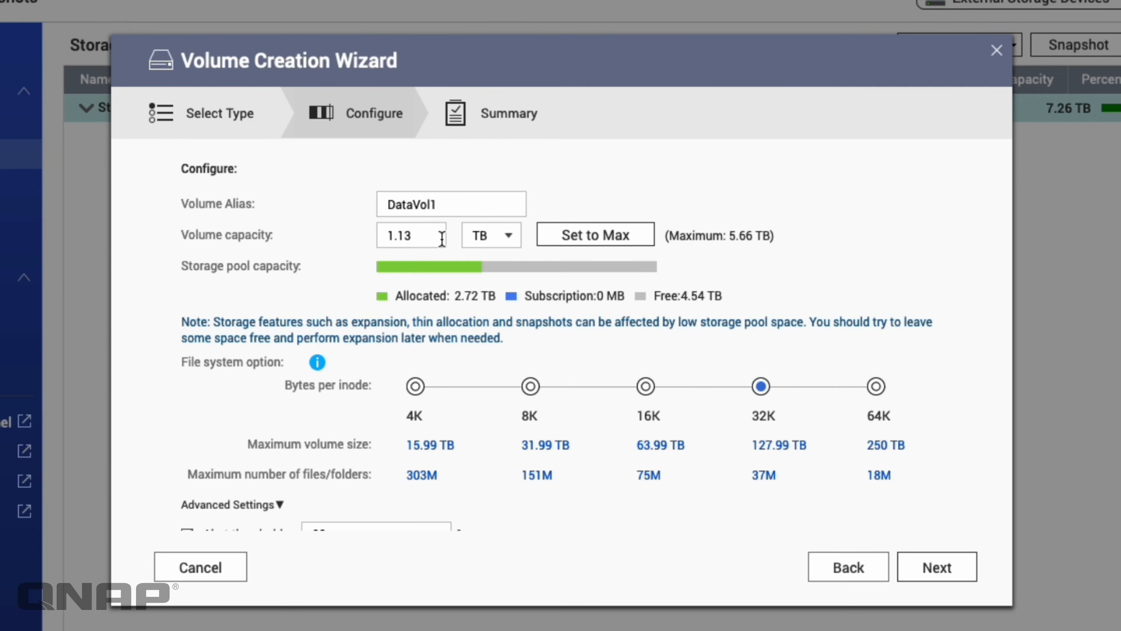
Step: Set DataVol1's capacity to the maximum of 5.66 TB, accept allocating all pool space, and proceed to the summary with the other defaults
{"action": "left_click", "coordinate": [571, 238]}
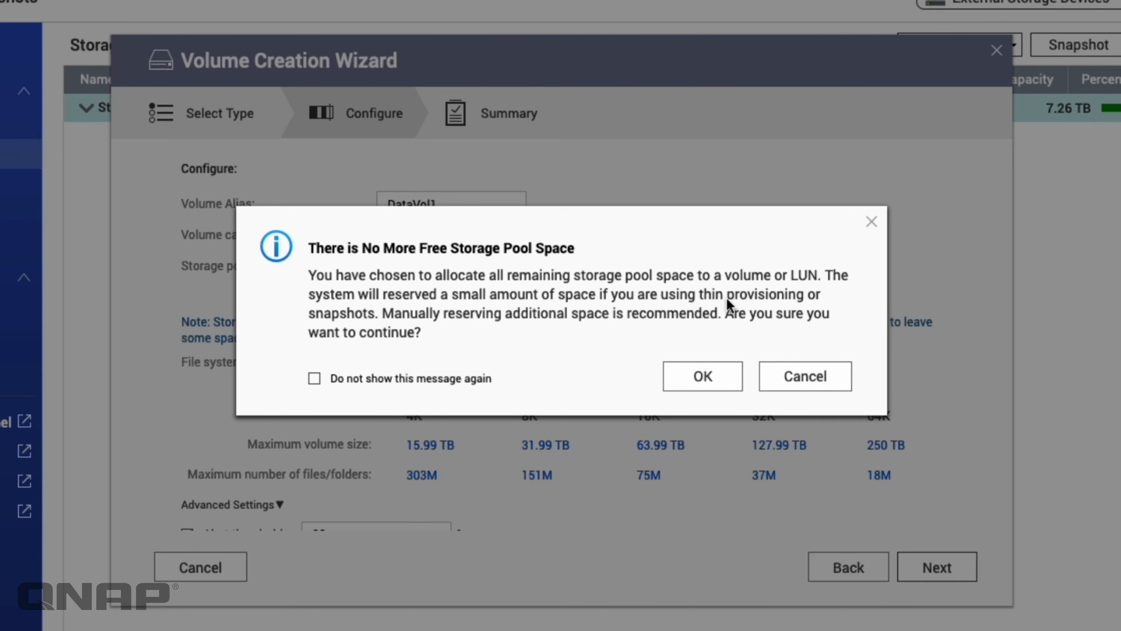
{"action": "left_click", "coordinate": [703, 376]}
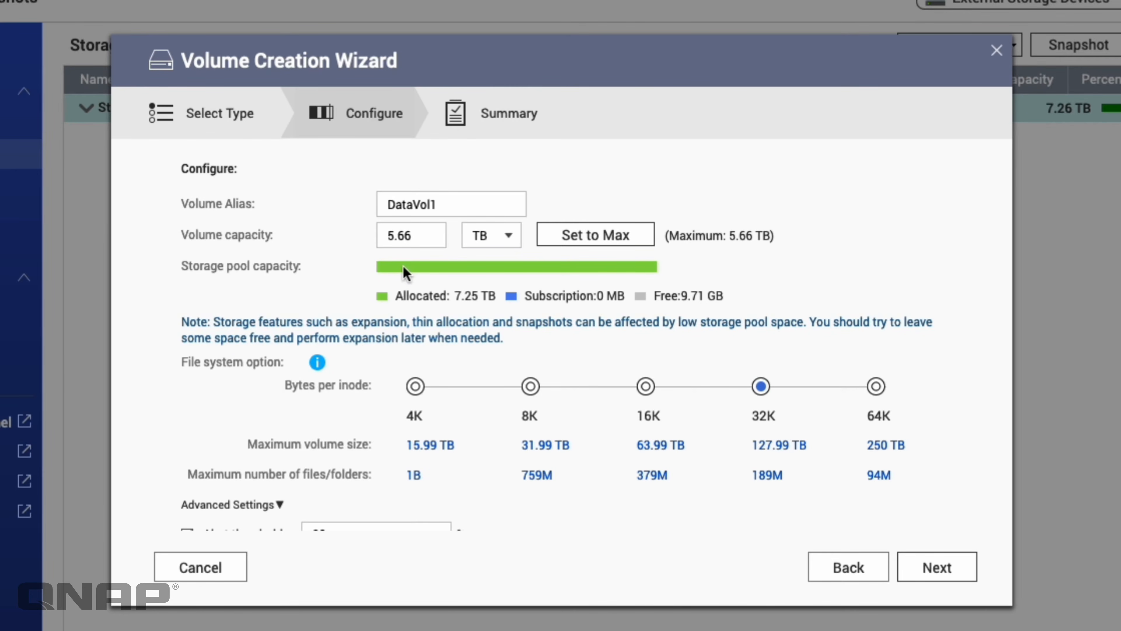
{"action": "scroll", "coordinate": [428, 255], "scroll_direction": "down", "scroll_amount": 2}
{"action": "scroll", "coordinate": [428, 255], "scroll_direction": "down", "scroll_amount": 1}
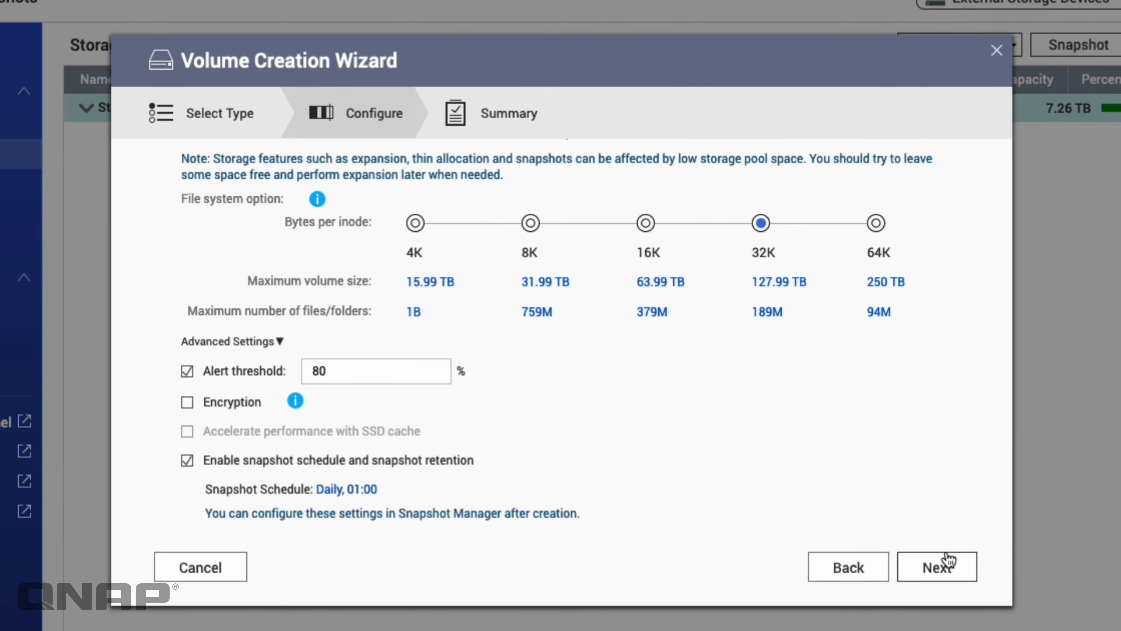
{"action": "left_click", "coordinate": [938, 568]}
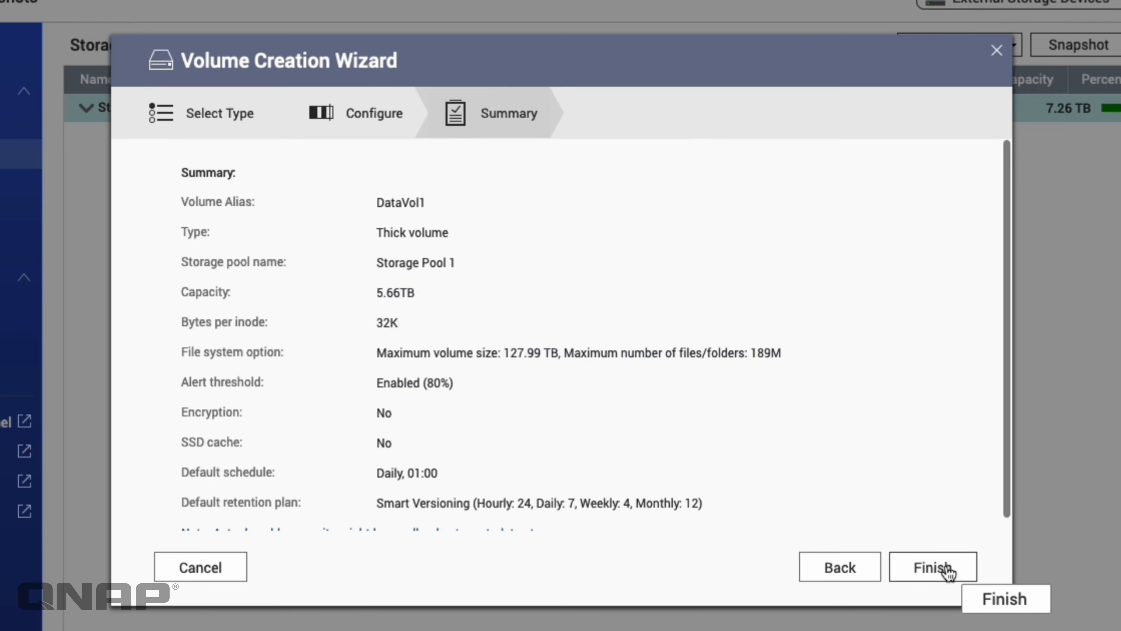
{"action": "scroll", "coordinate": [541, 314], "scroll_direction": "down", "scroll_amount": 1}
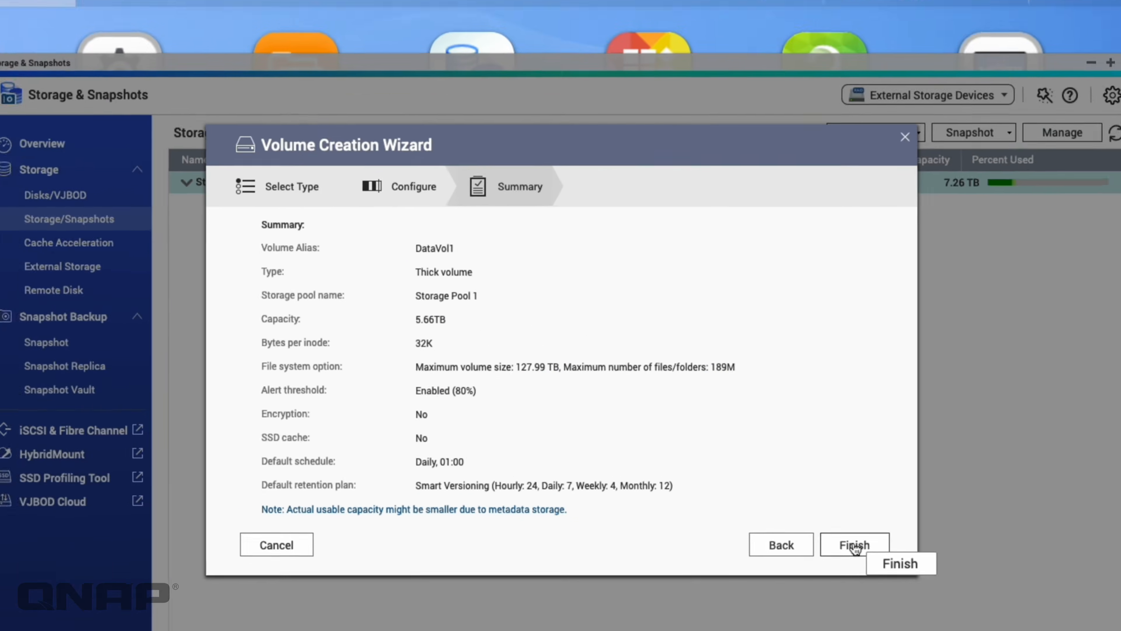
Step: Create the DataVol1 volume from the summary, dismiss the creation notice, and check the running background tasks
{"action": "left_click", "coordinate": [933, 568]}
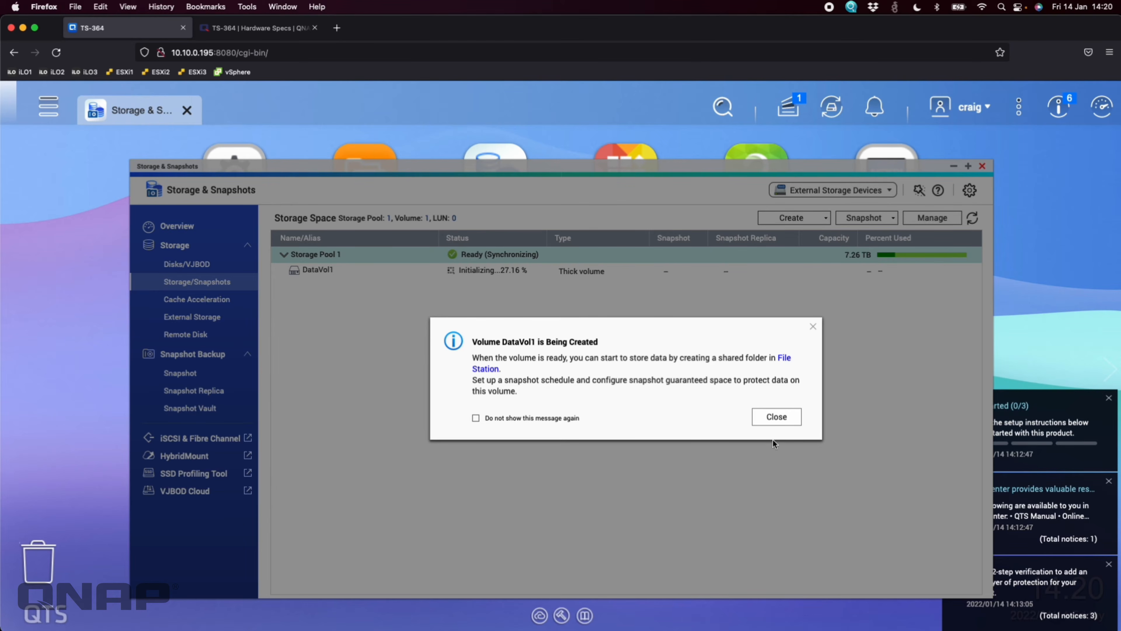
{"action": "left_click", "coordinate": [775, 417]}
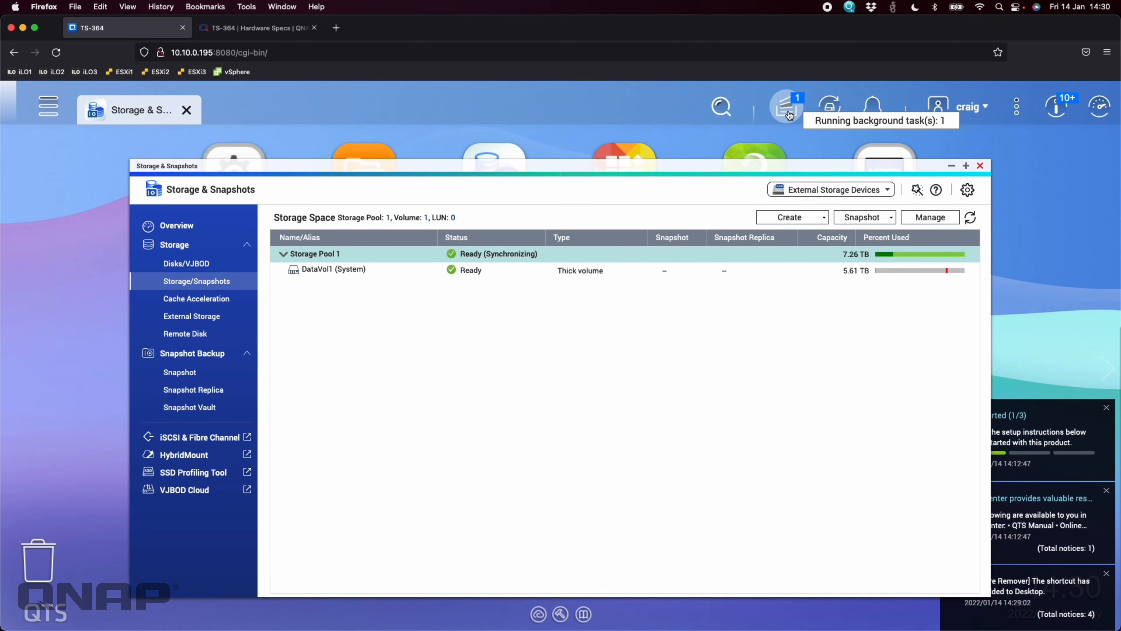
{"action": "left_click", "coordinate": [782, 119]}
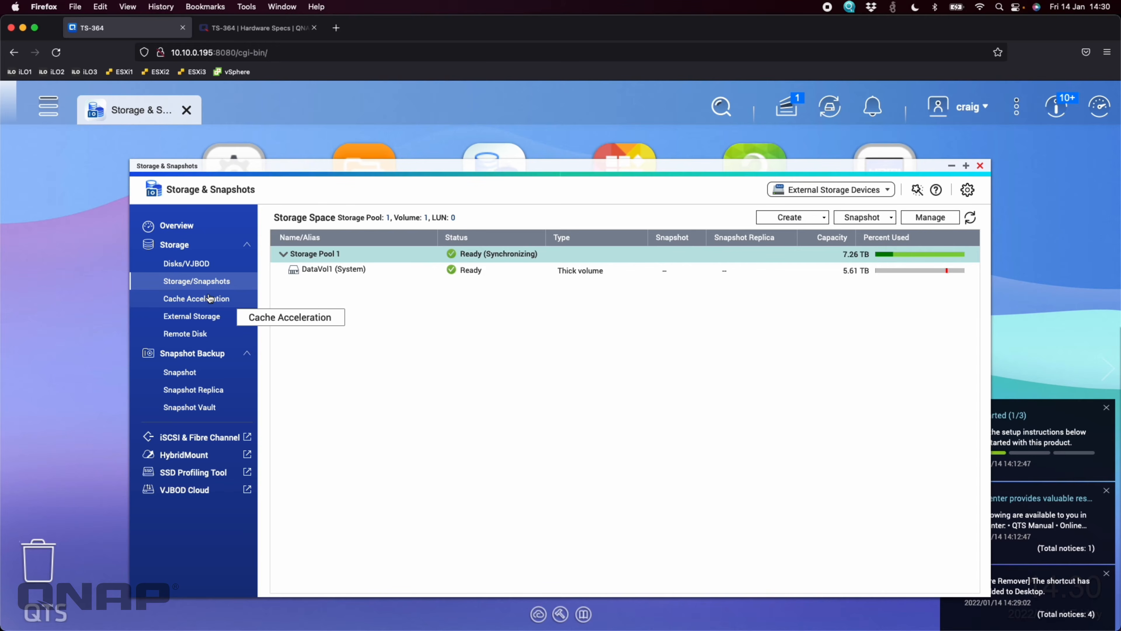
Step: Inspect the details of M.2 SSD 1 and M.2 SSD 2 in the disk list, and return to Cache Acceleration
{"action": "left_click", "coordinate": [197, 301]}
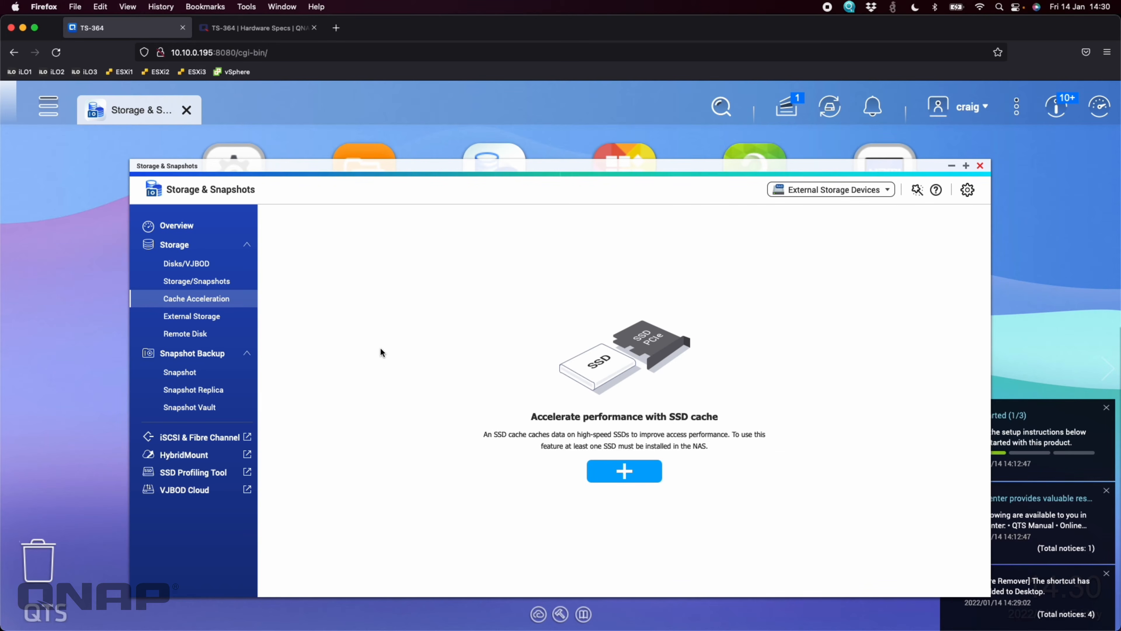
{"action": "left_click", "coordinate": [221, 270]}
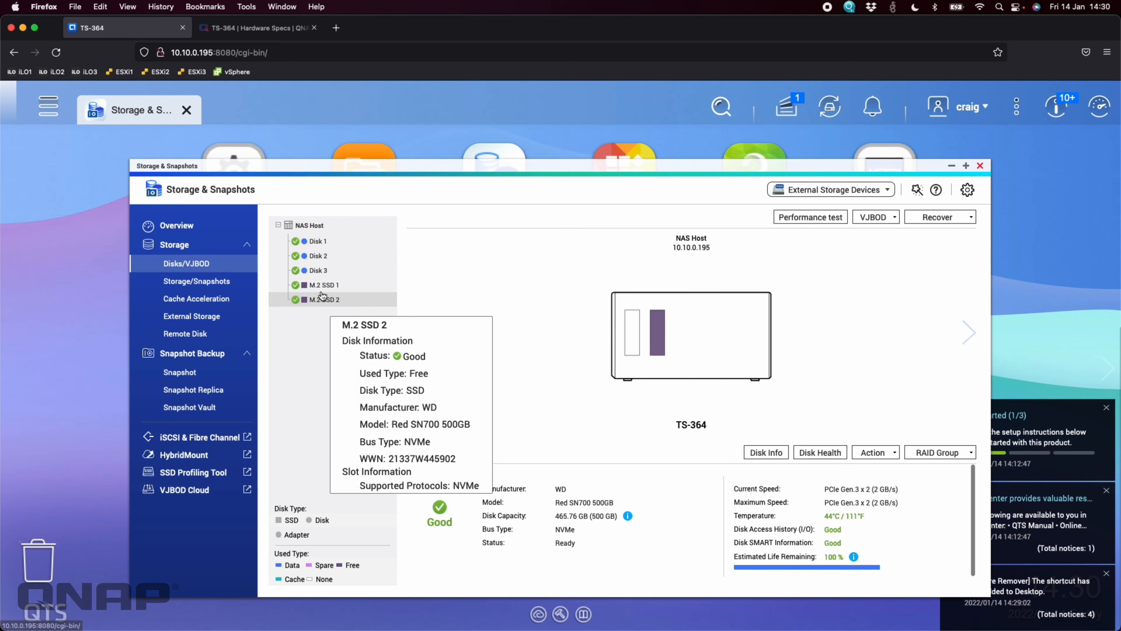
{"action": "mouse_move", "coordinate": [333, 241]}
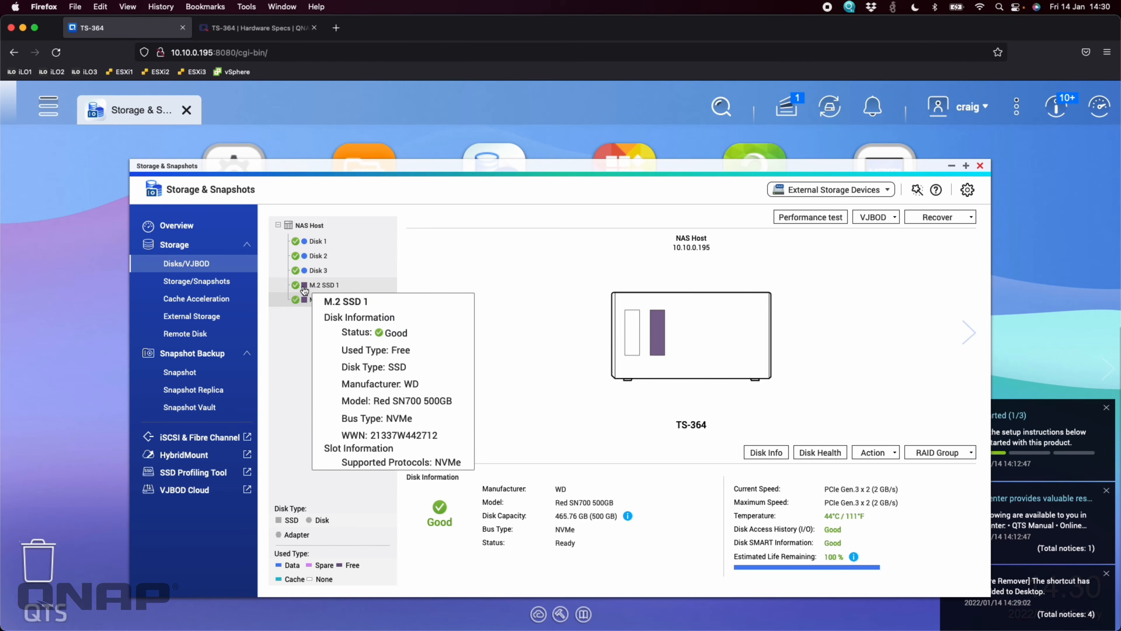
{"action": "left_click", "coordinate": [197, 299]}
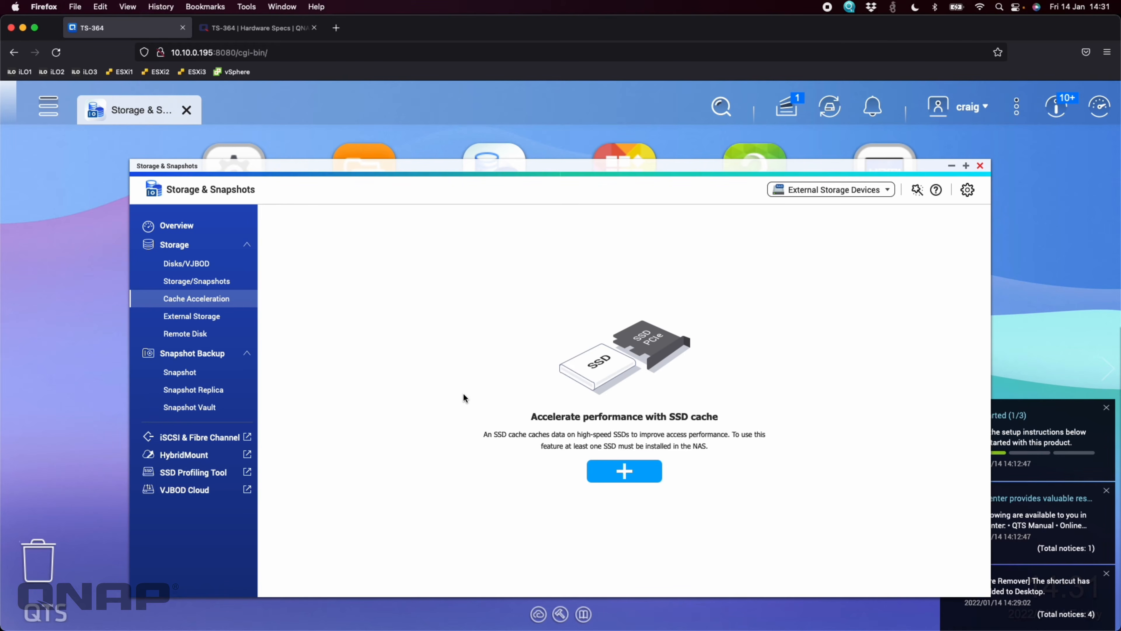
Step: Start a new SSD cache using M.2 SSD 1 and M.2 SSD 2, with cache type Read-Write and RAID 1
{"action": "left_click", "coordinate": [640, 478]}
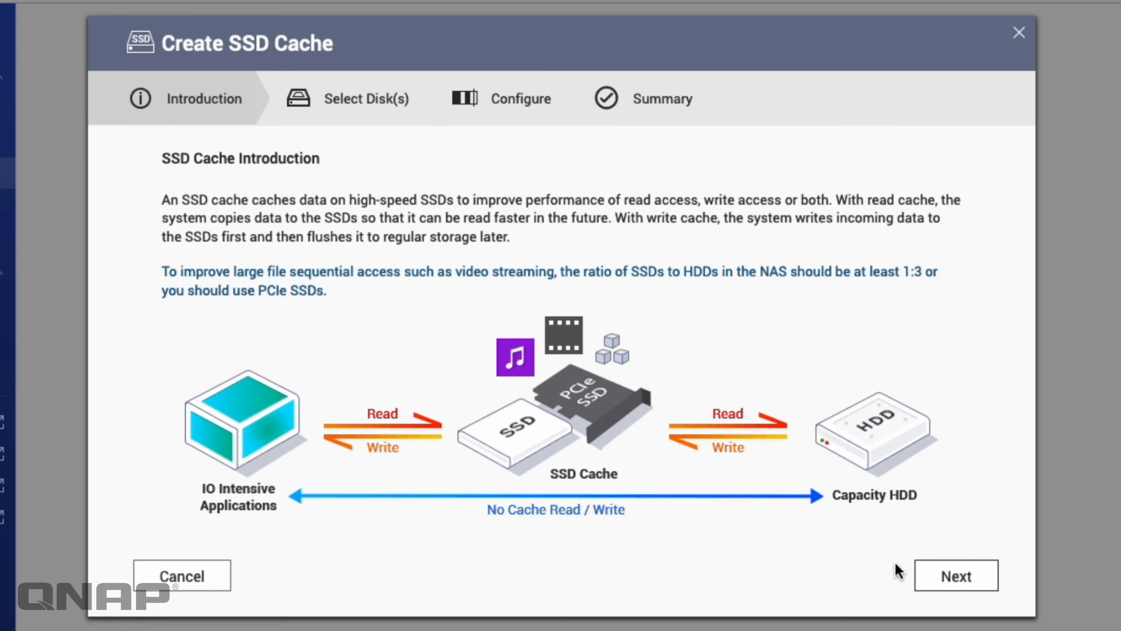
{"action": "left_click", "coordinate": [958, 579]}
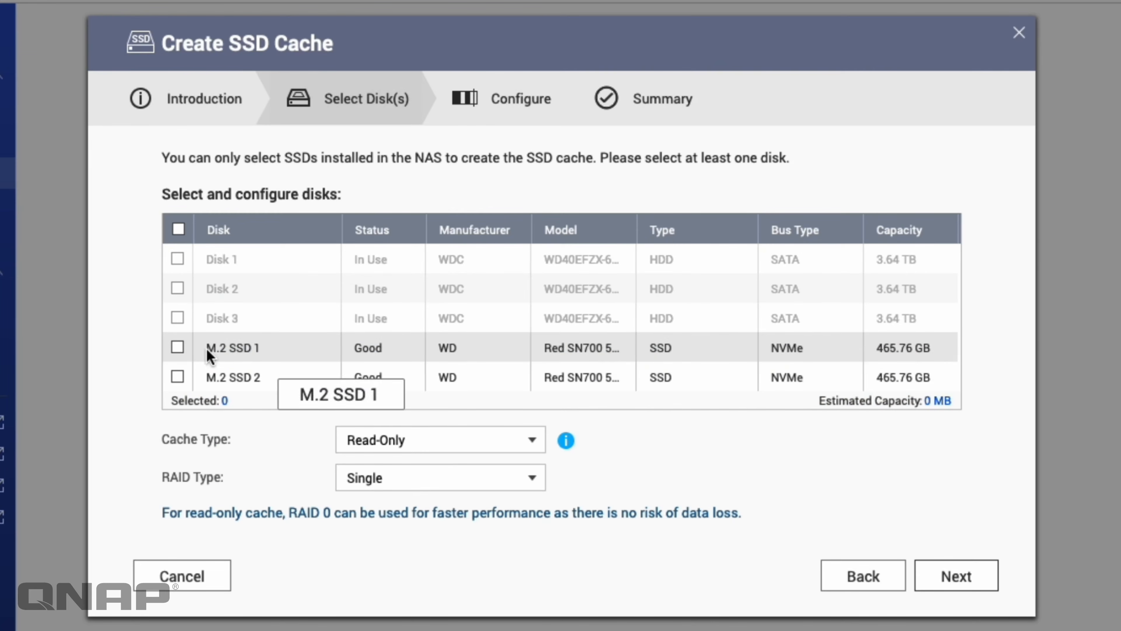
{"action": "left_click", "coordinate": [177, 348]}
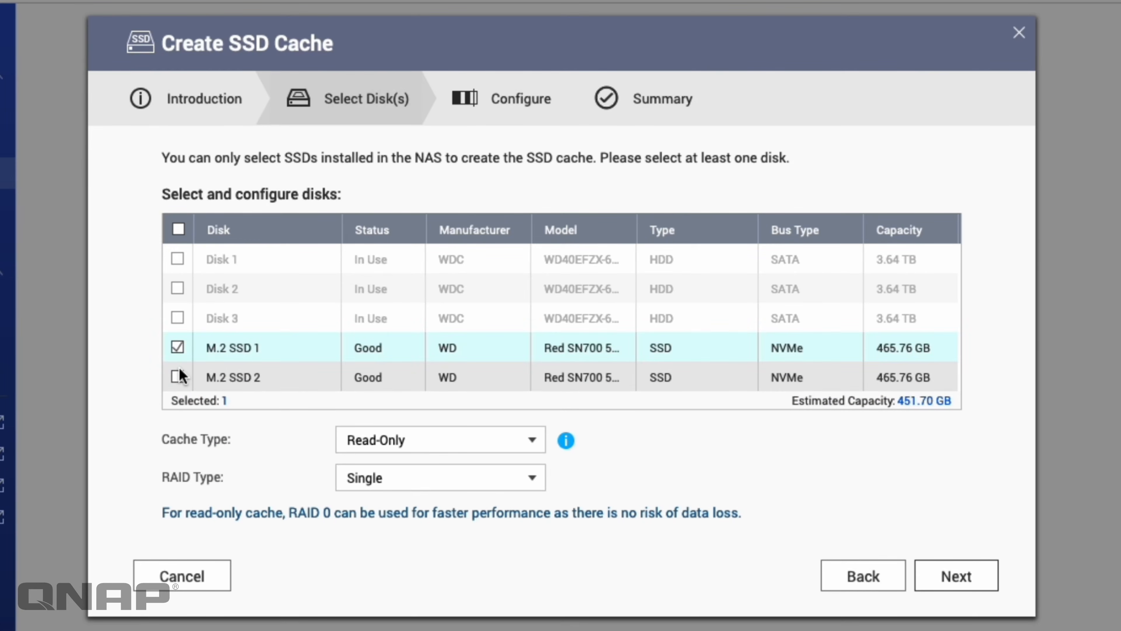
{"action": "left_click", "coordinate": [178, 376]}
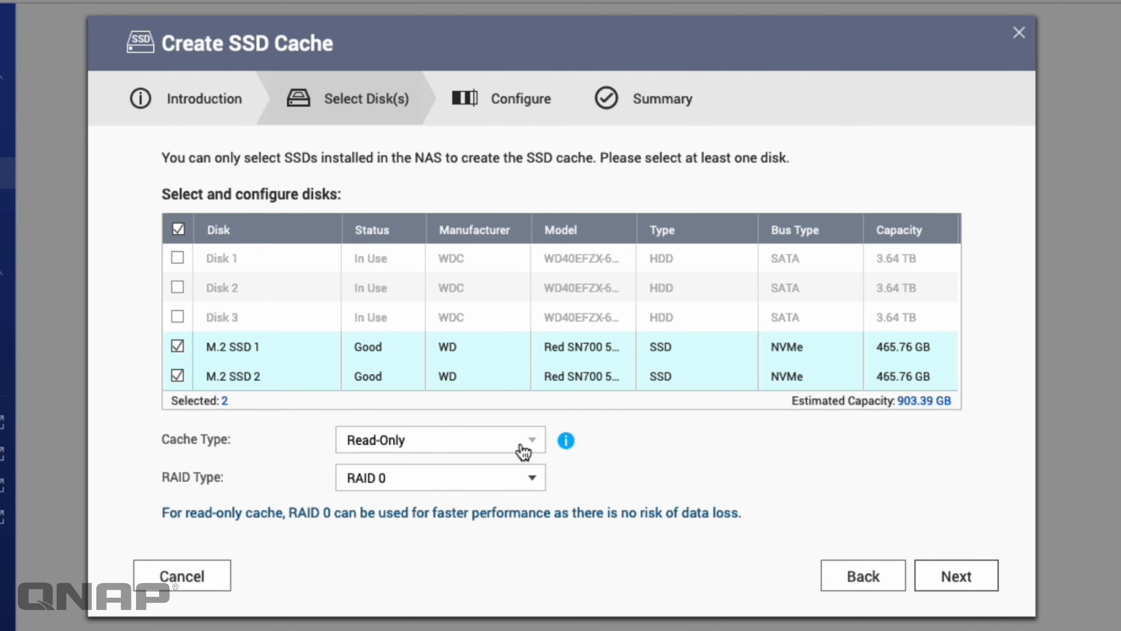
{"action": "left_click", "coordinate": [535, 447]}
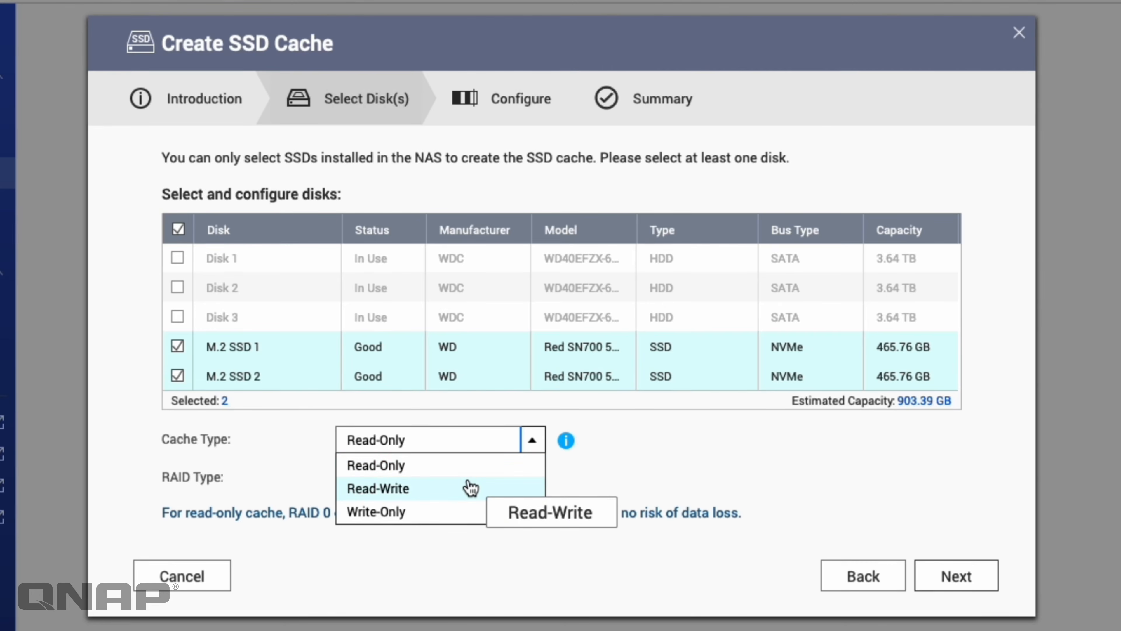
{"action": "left_click", "coordinate": [471, 488]}
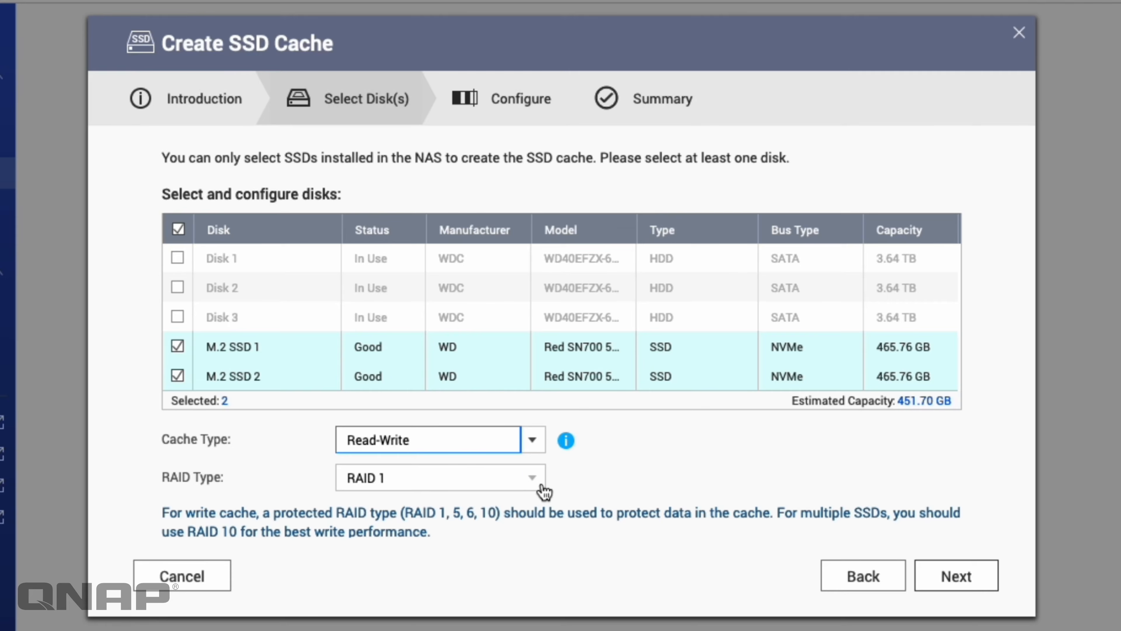
{"action": "left_click", "coordinate": [532, 477]}
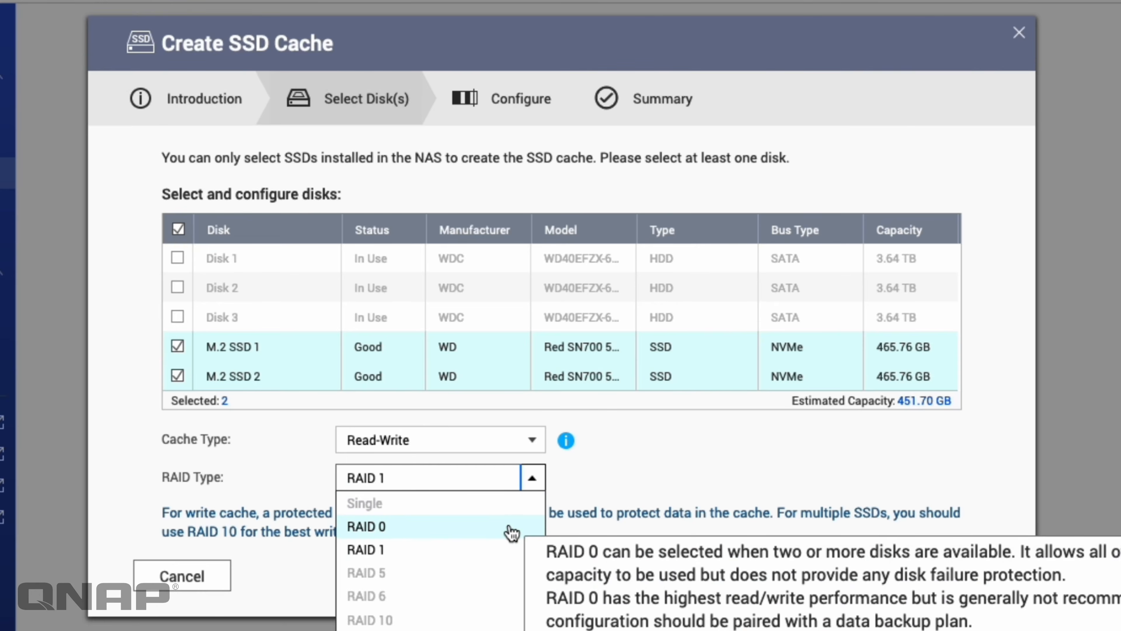
{"action": "left_click", "coordinate": [682, 483]}
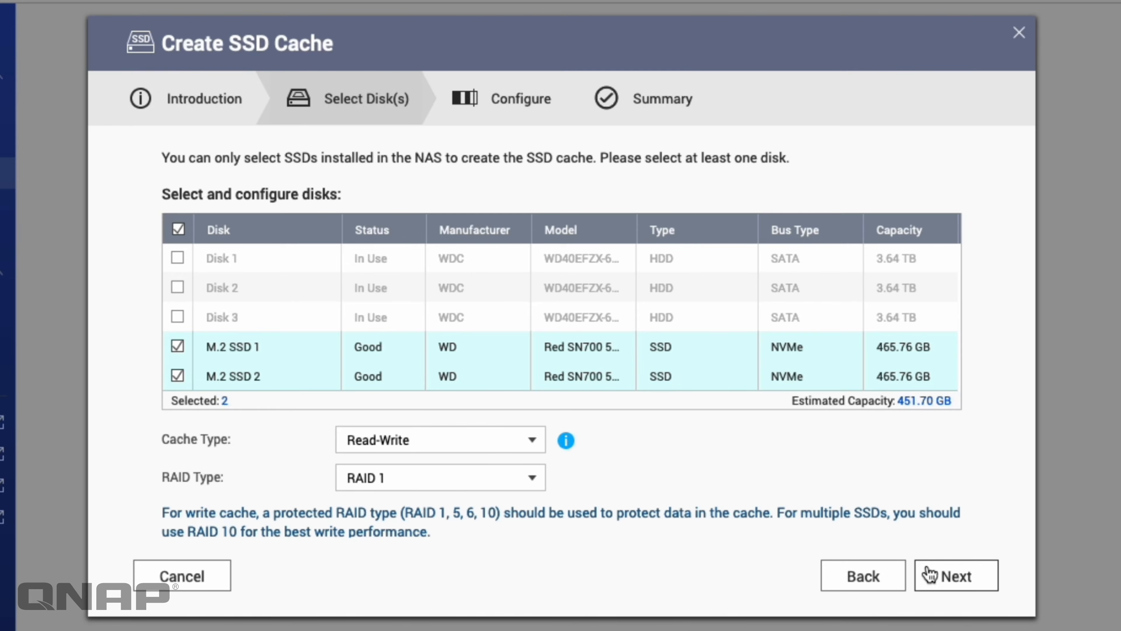
Step: Keep SSD over-provisioning enabled at 10% and set the cache mode to All I/O
{"action": "left_click", "coordinate": [944, 579]}
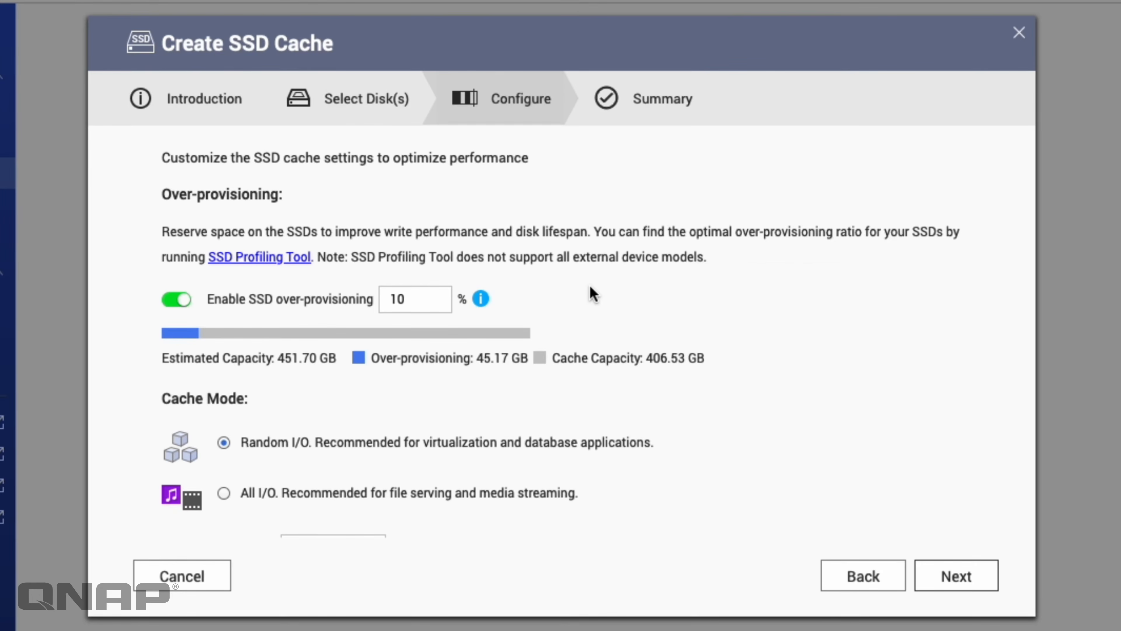
{"action": "scroll", "coordinate": [421, 418], "scroll_direction": "down", "scroll_amount": 1}
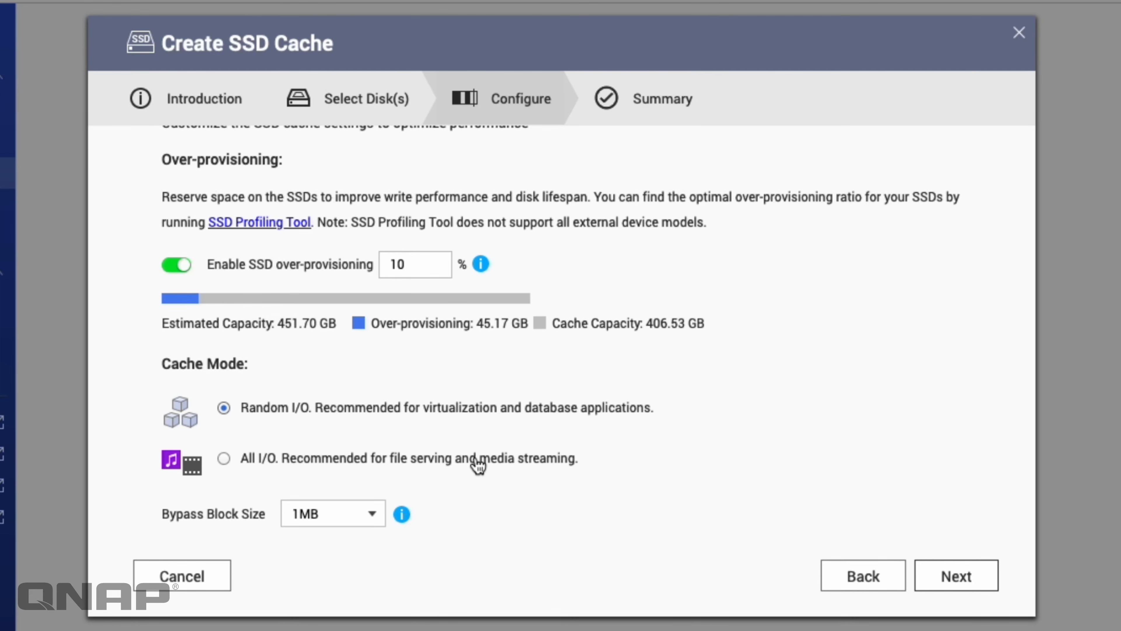
{"action": "left_click", "coordinate": [227, 463]}
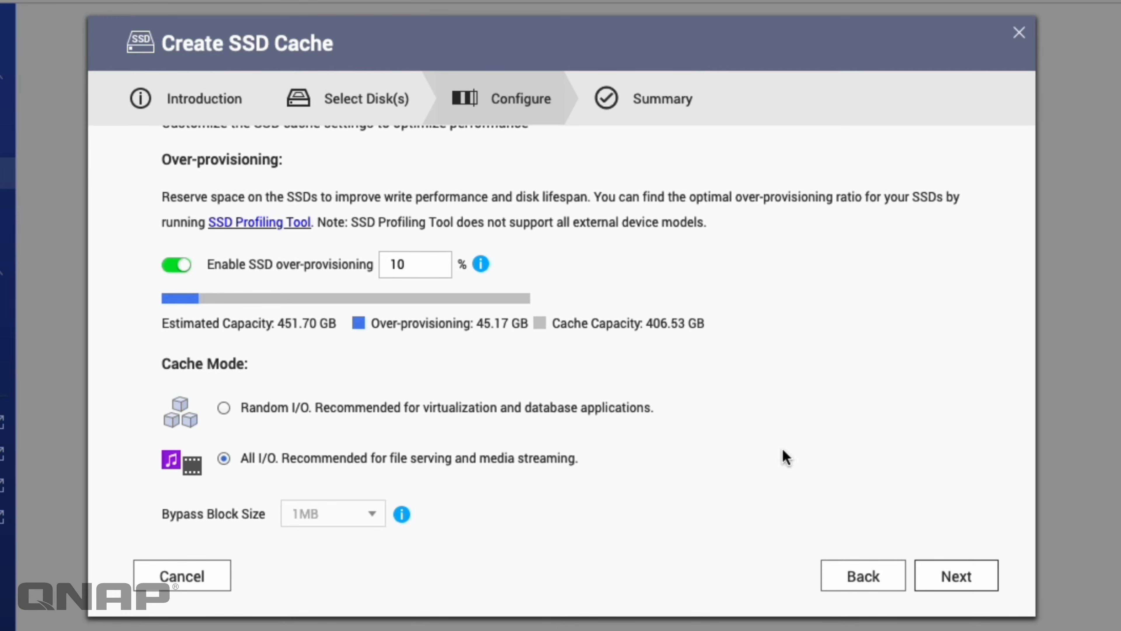
{"action": "left_click", "coordinate": [956, 576]}
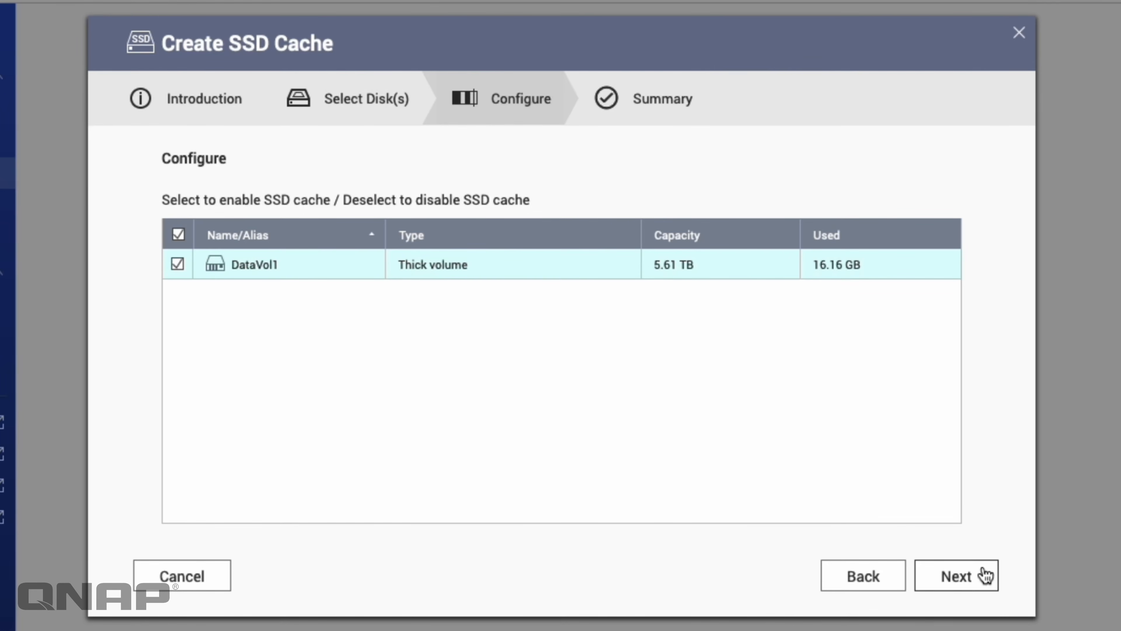
Step: Keep the SSD cache enabled for DataVol1 and create the cache, acknowledging the SSD erasure and removal information
{"action": "left_click", "coordinate": [985, 575]}
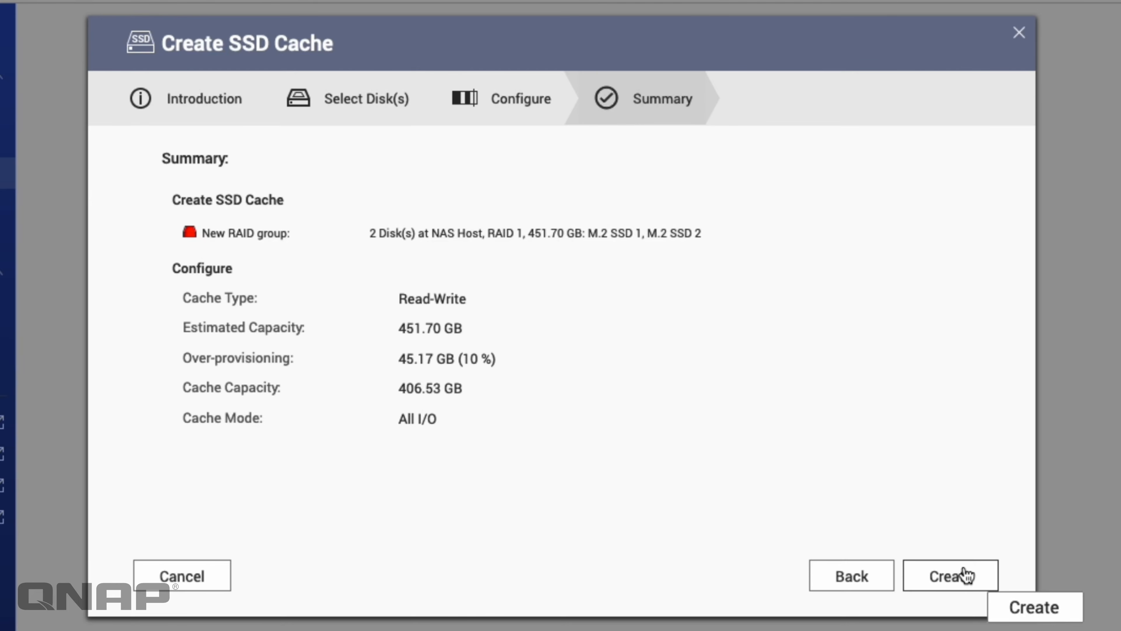
{"action": "left_click", "coordinate": [966, 573]}
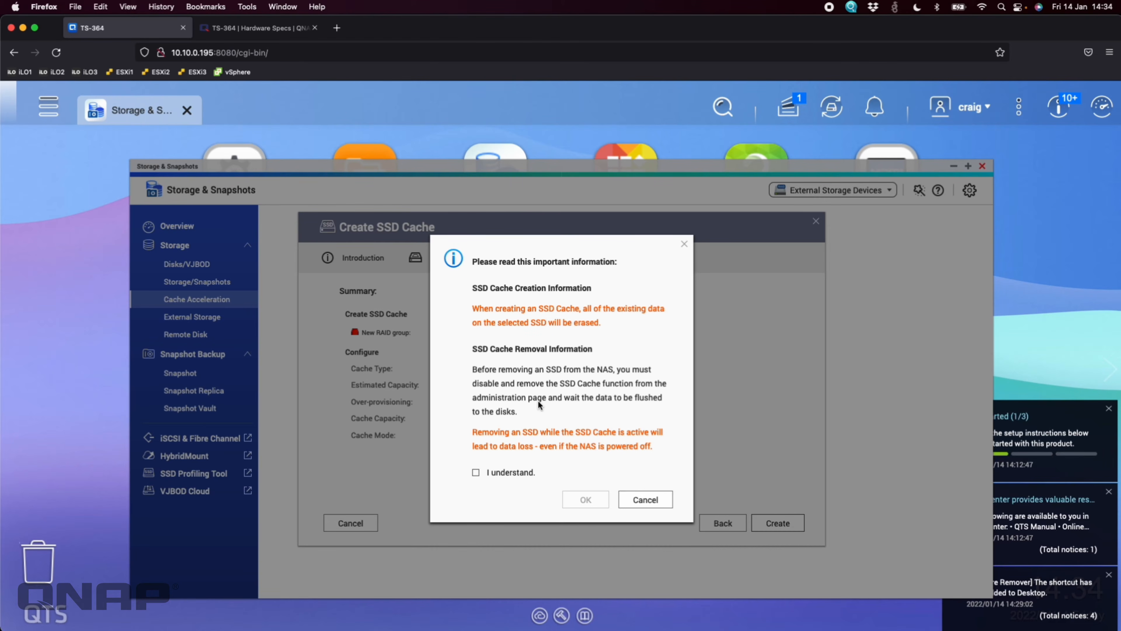
{"action": "left_click", "coordinate": [476, 473]}
{"action": "left_click", "coordinate": [587, 501]}
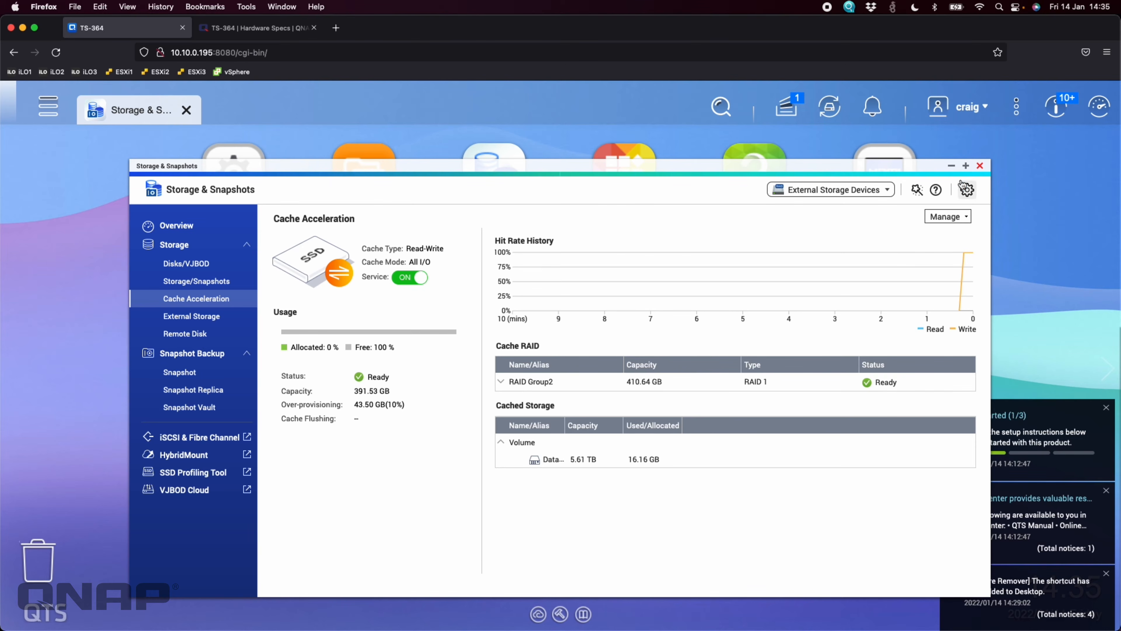
Step: Maximize the storage window, view the SSD cache's management options, and check the volume in the storage space list
{"action": "left_click", "coordinate": [967, 166]}
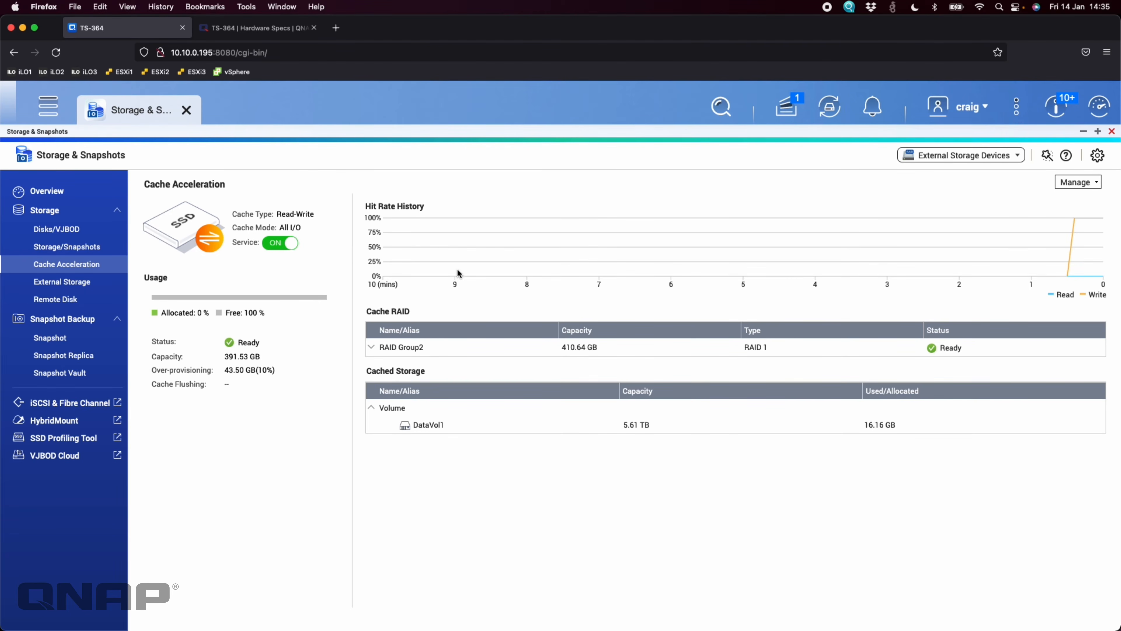
{"action": "left_click", "coordinate": [1094, 184]}
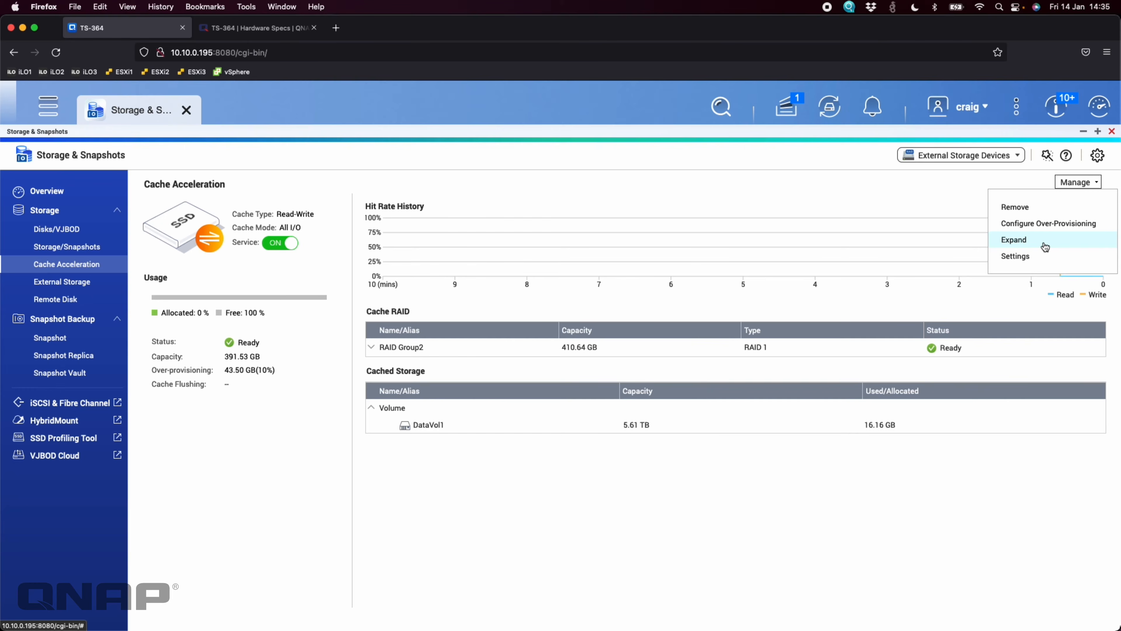
{"action": "left_click", "coordinate": [629, 508]}
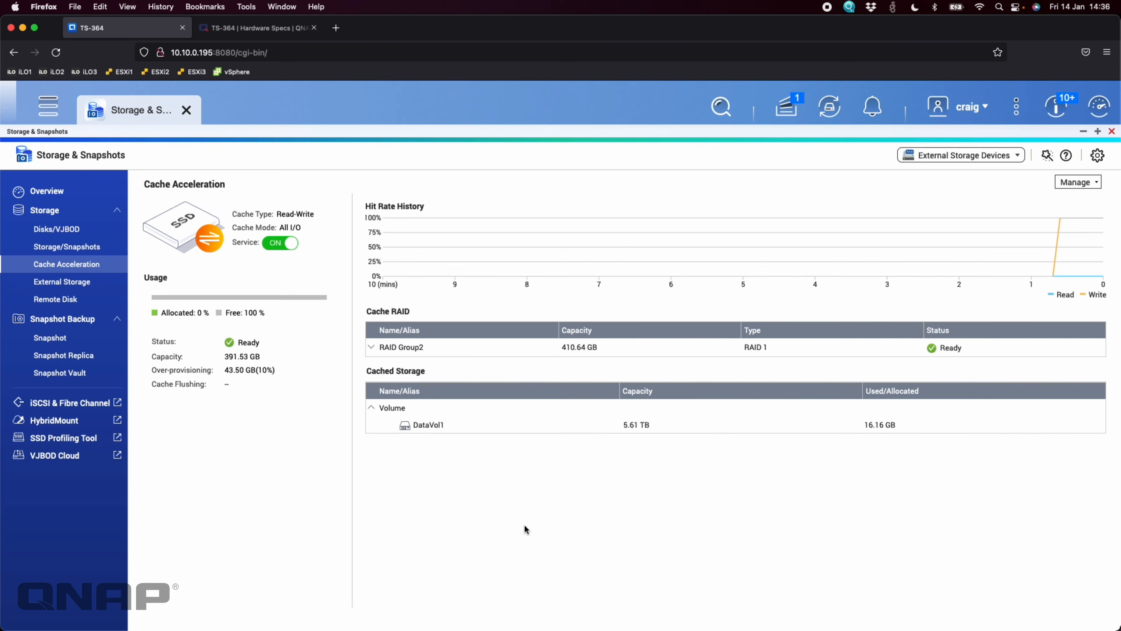
{"action": "left_click", "coordinate": [66, 246]}
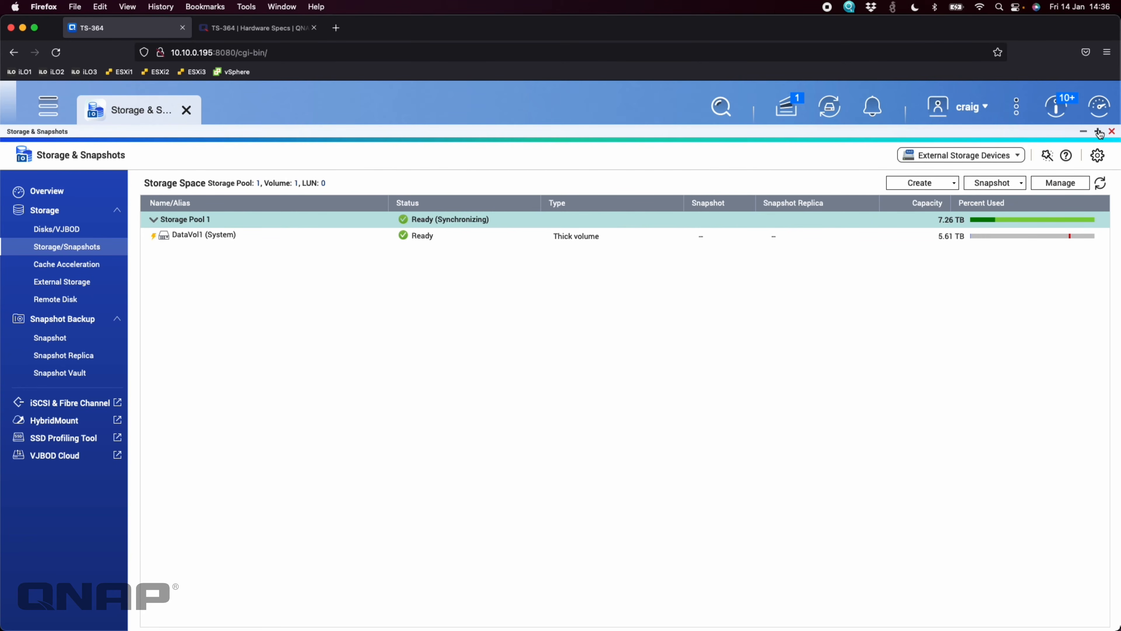
Step: Close Storage & Snapshots and review the remaining Get Started tasks on the Notice Board
{"action": "left_click", "coordinate": [1110, 133]}
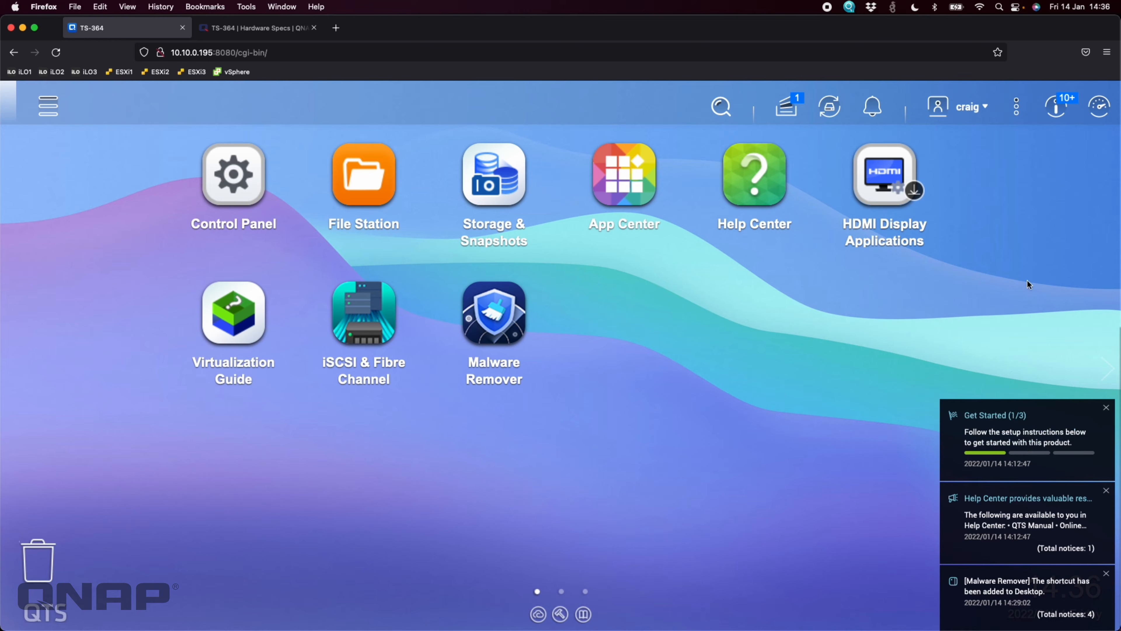
{"action": "left_click", "coordinate": [1055, 113]}
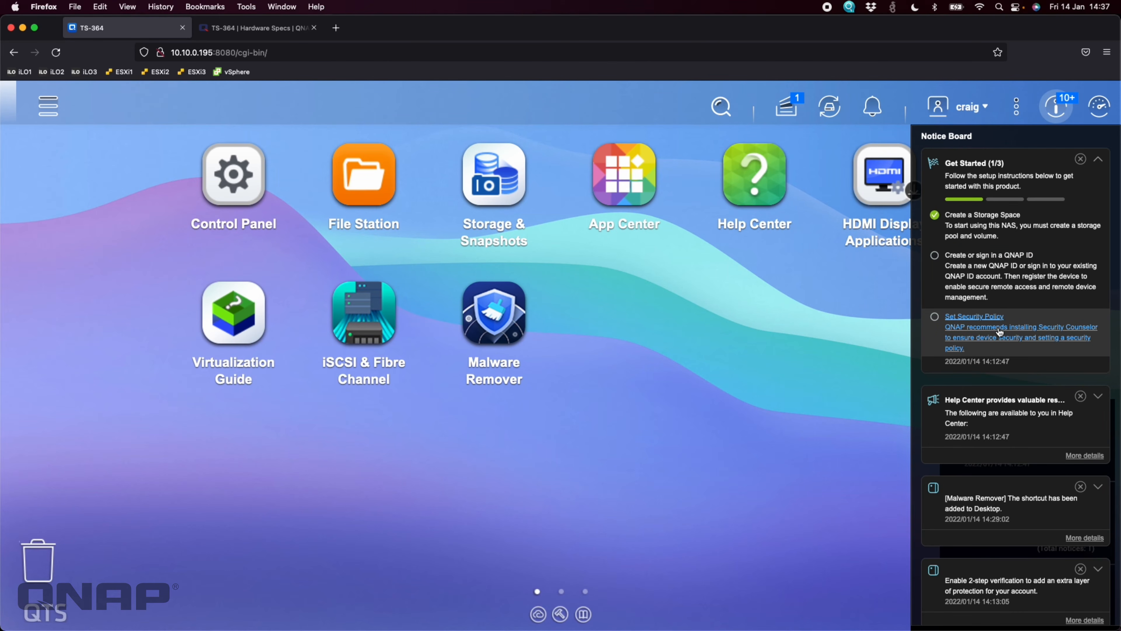
{"action": "left_click", "coordinate": [709, 357]}
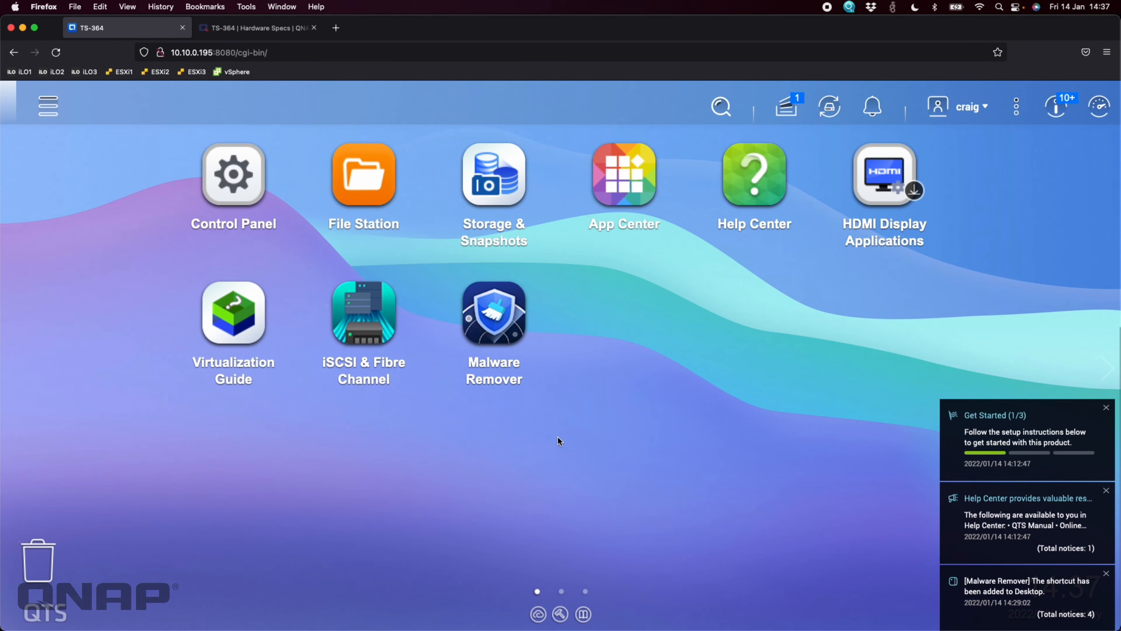
Step: Open App Center, leave its Quick Start introduction, and choose not to display it next time
{"action": "left_click", "coordinate": [627, 165]}
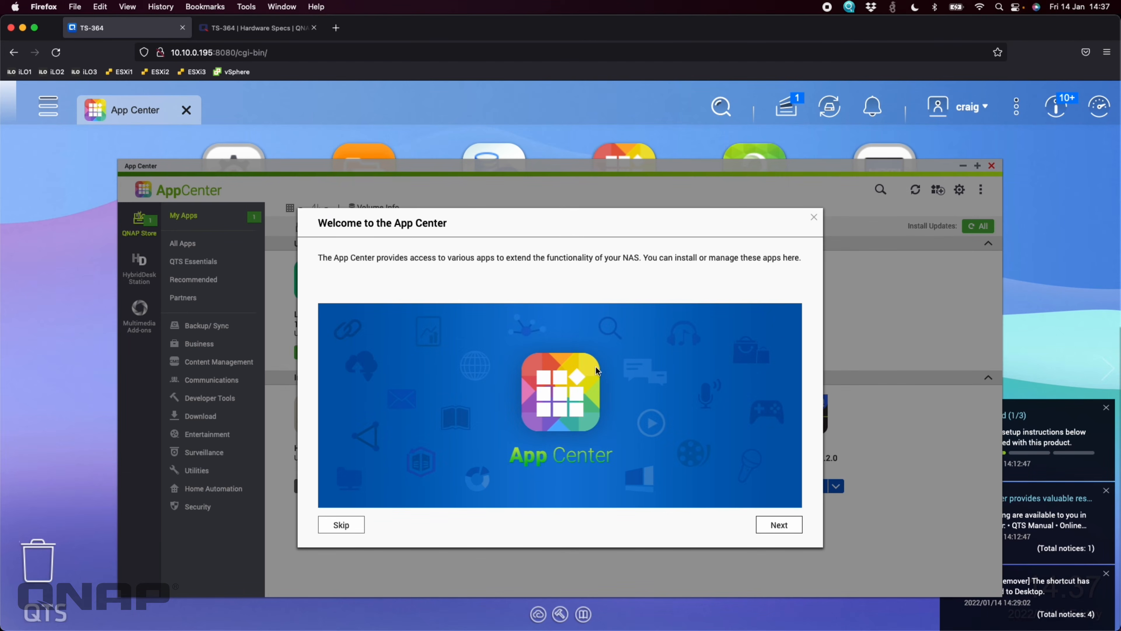
{"action": "left_click", "coordinate": [779, 524]}
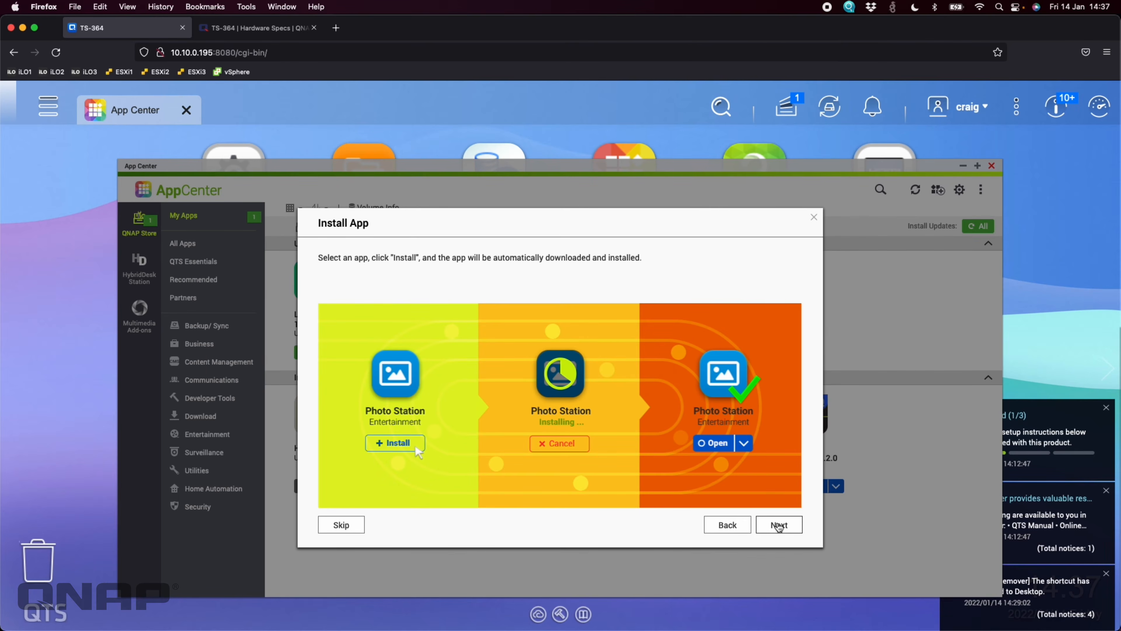
{"action": "left_click", "coordinate": [779, 524]}
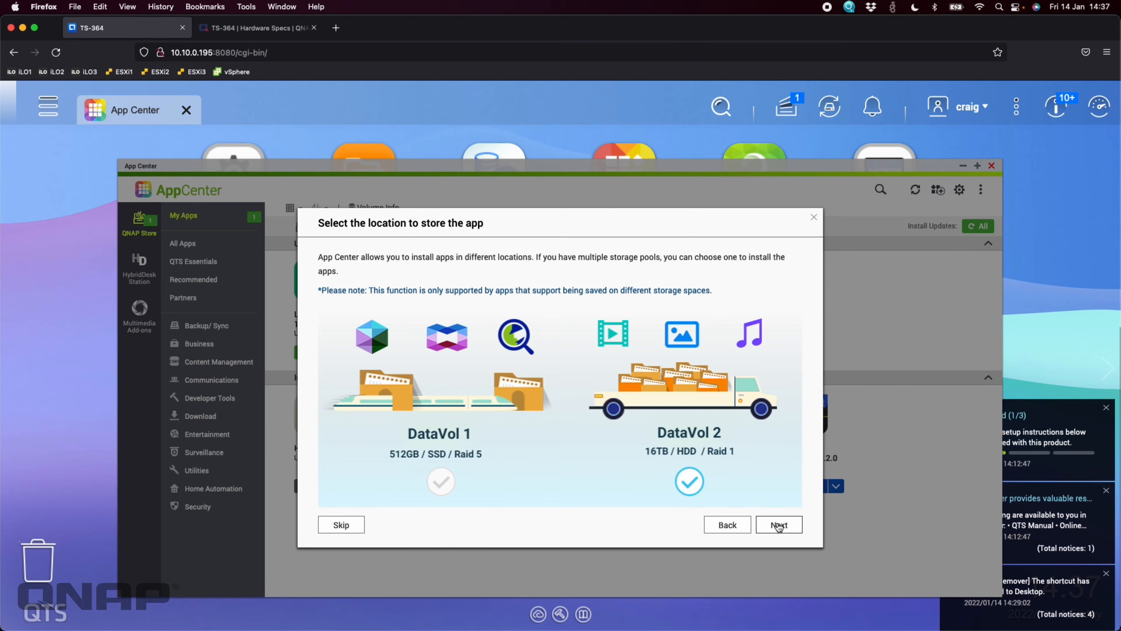
{"action": "left_click", "coordinate": [813, 217]}
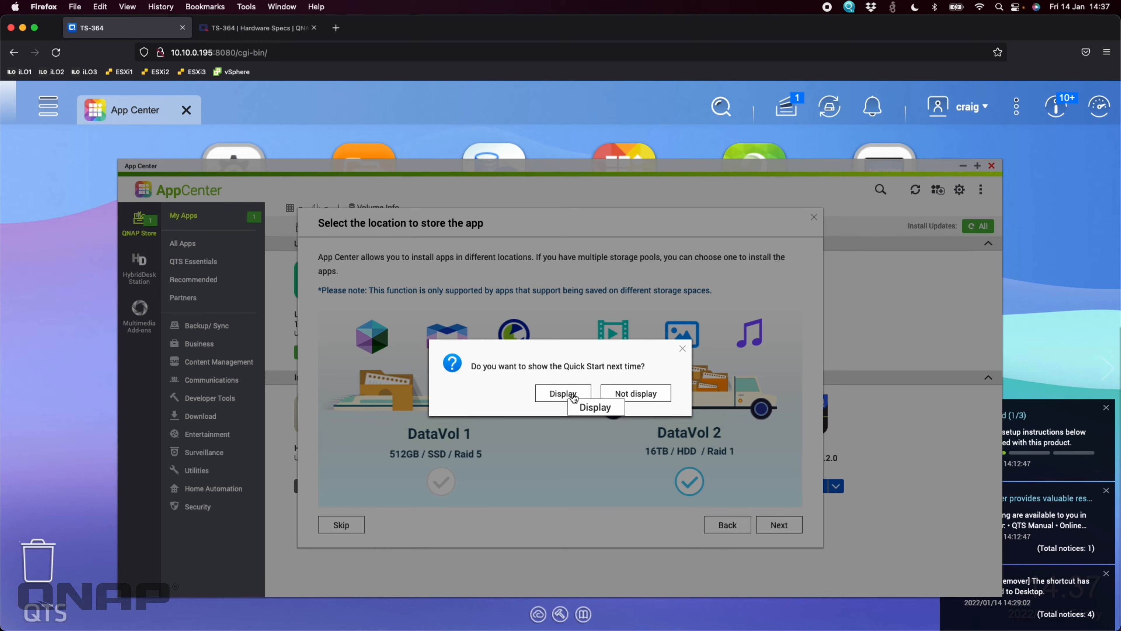
{"action": "left_click", "coordinate": [652, 394]}
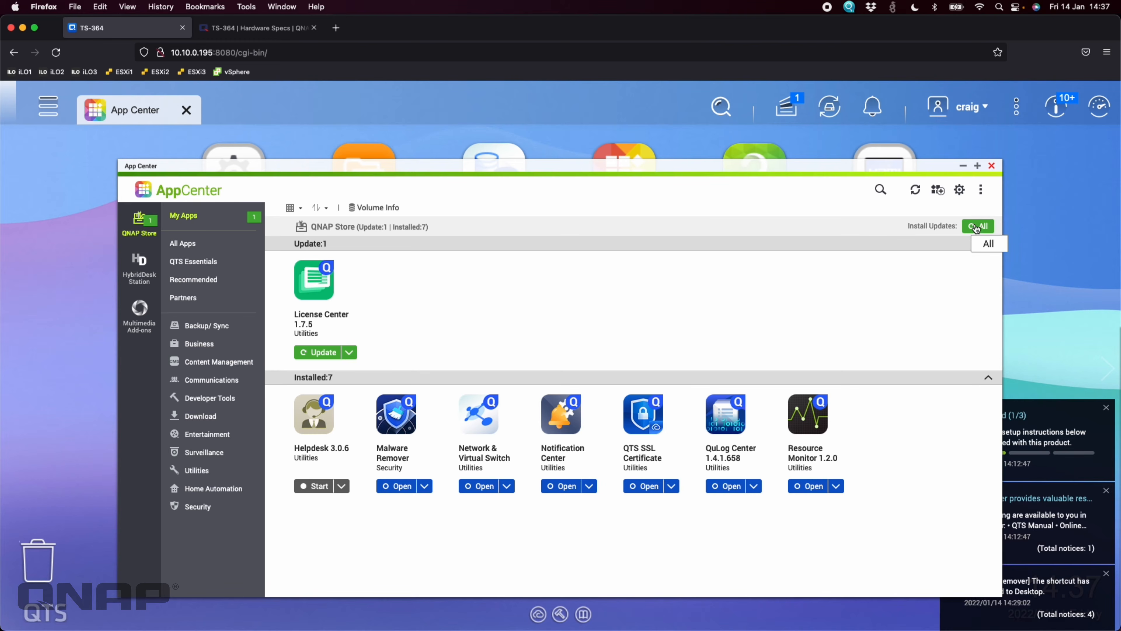
Step: Install all pending app updates in App Center and install Security Counselor from the QTS Essentials apps
{"action": "left_click", "coordinate": [977, 225]}
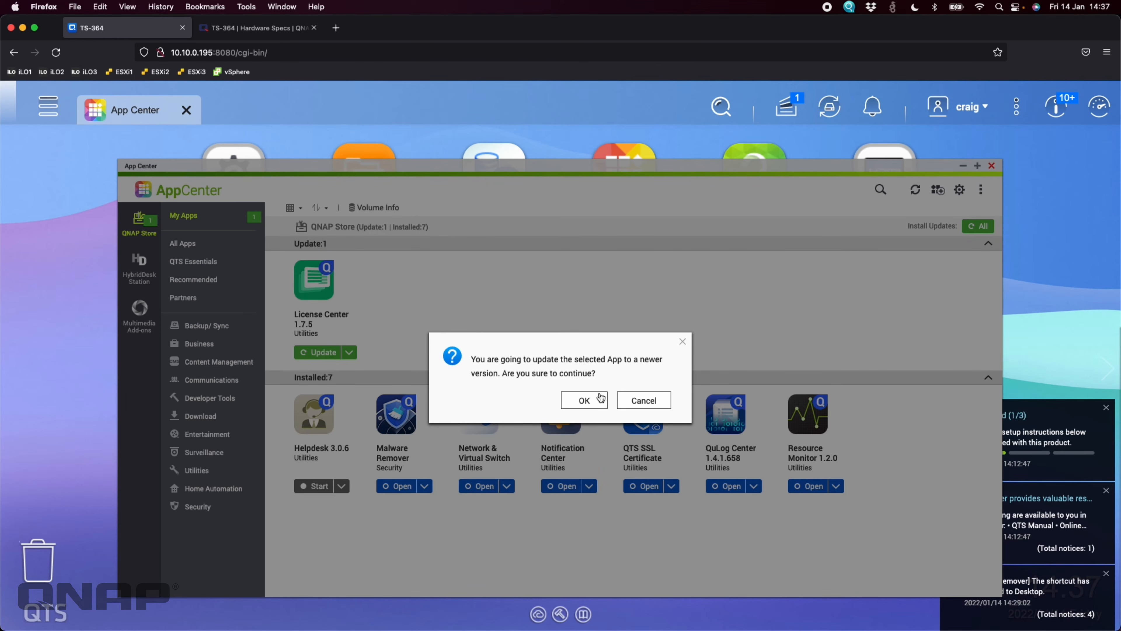
{"action": "left_click", "coordinate": [583, 401]}
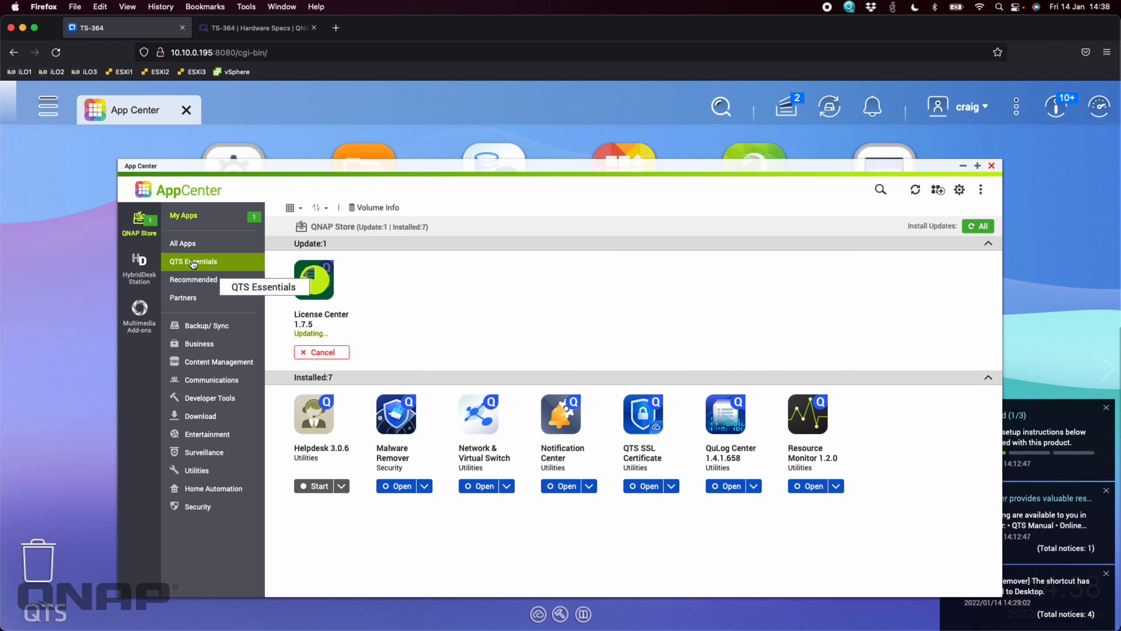
{"action": "left_click", "coordinate": [199, 268]}
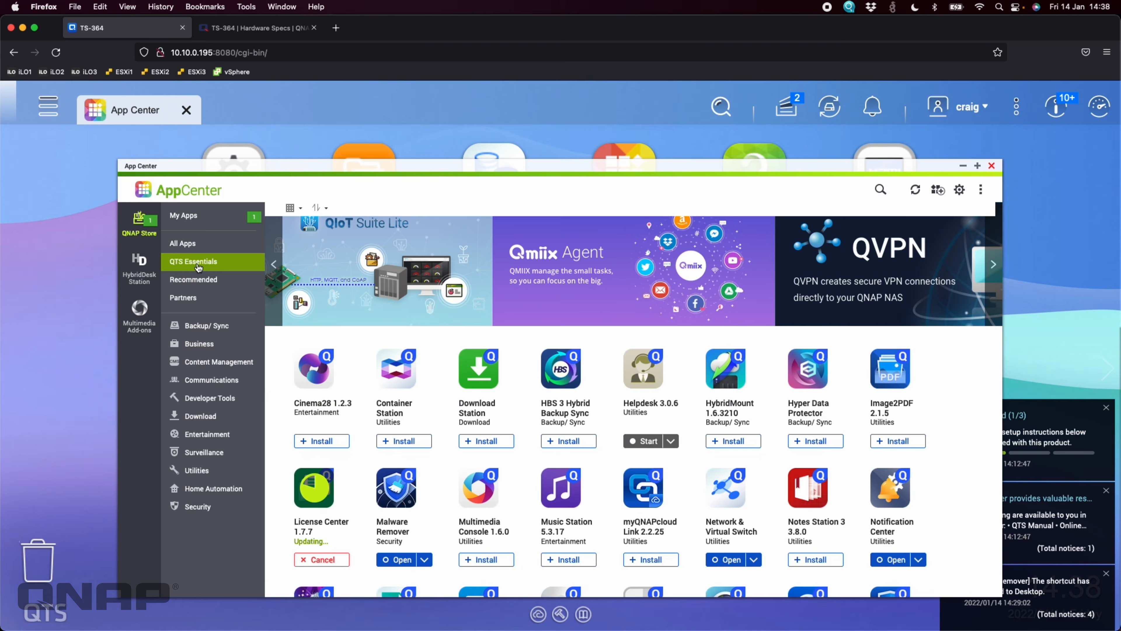
{"action": "scroll", "coordinate": [564, 449], "scroll_direction": "down", "scroll_amount": 10}
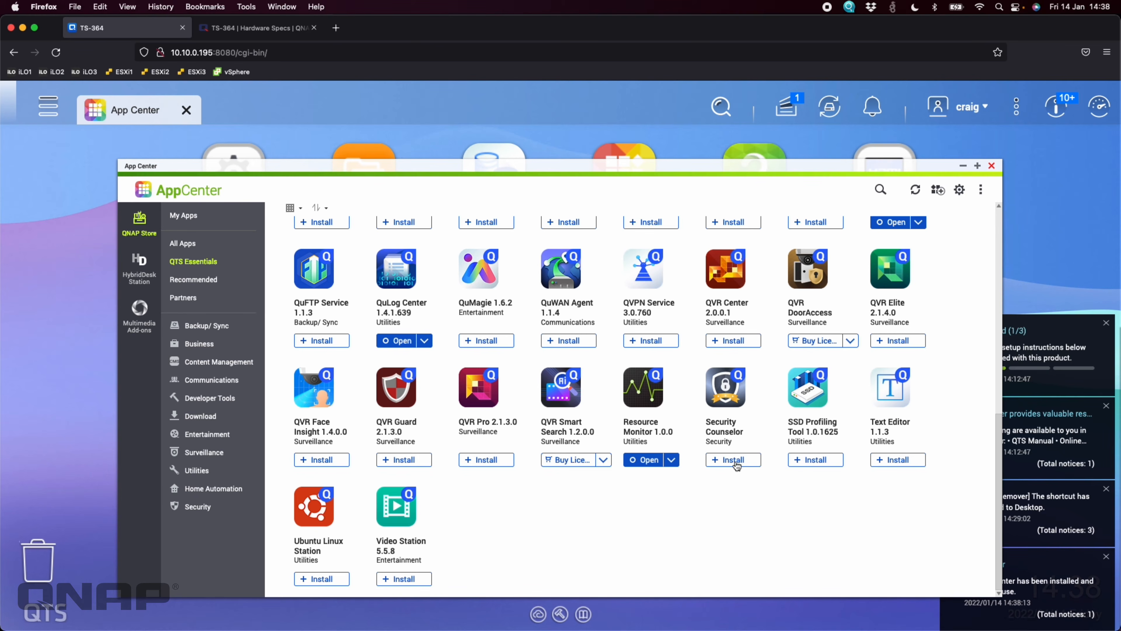
{"action": "left_click", "coordinate": [736, 460]}
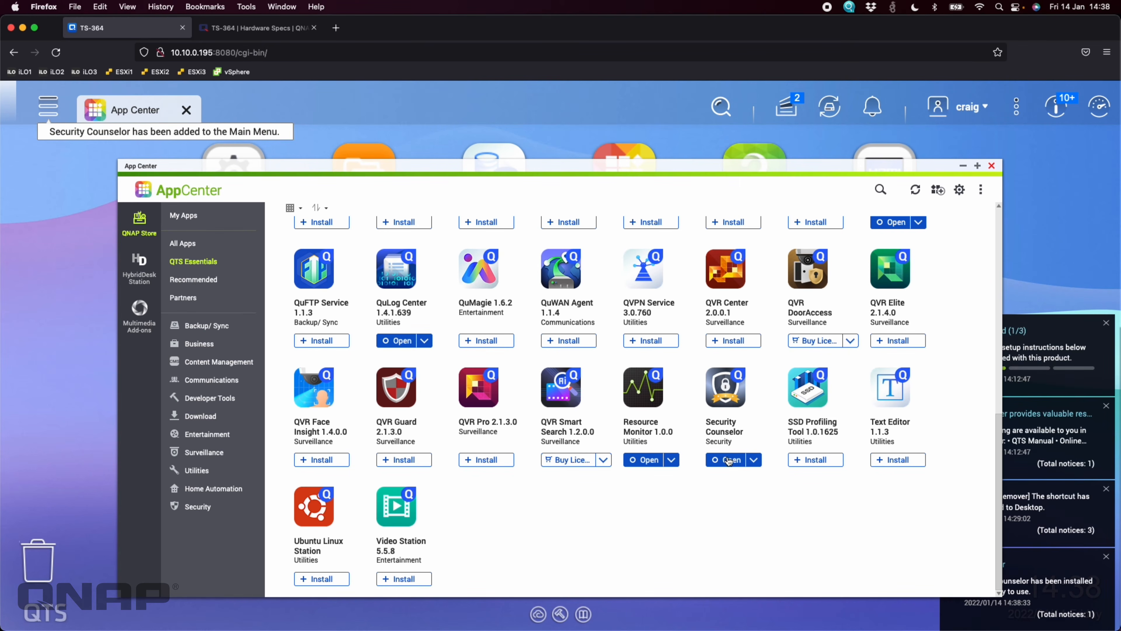
Step: Open Security Counselor, dismiss its welcome introduction, and close both it and App Center
{"action": "left_click", "coordinate": [727, 458]}
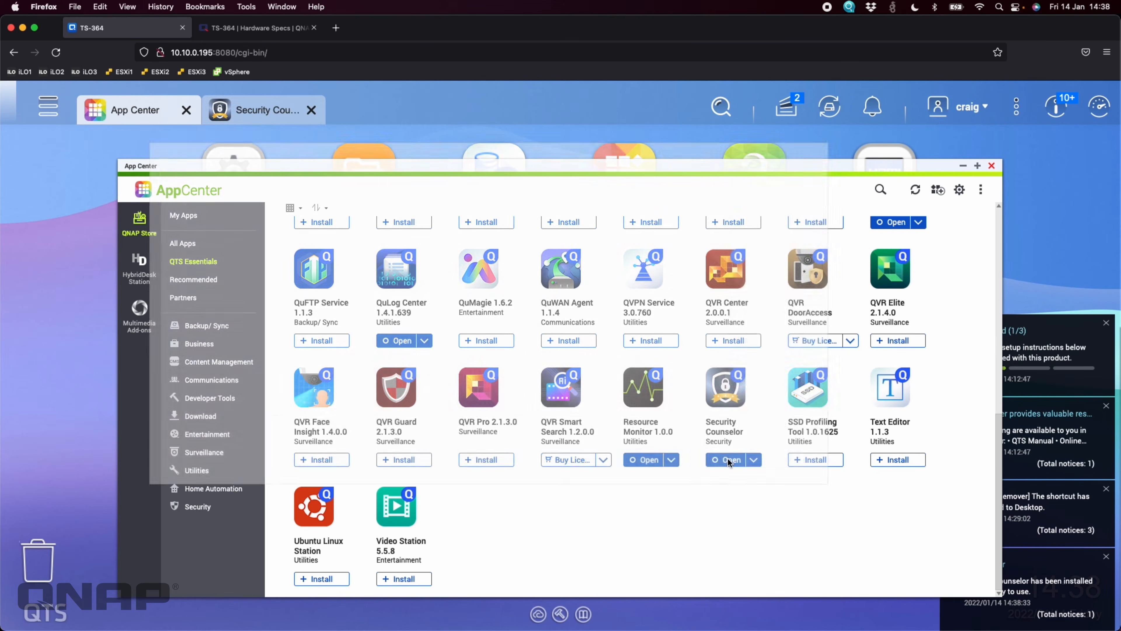
{"action": "left_click", "coordinate": [621, 499]}
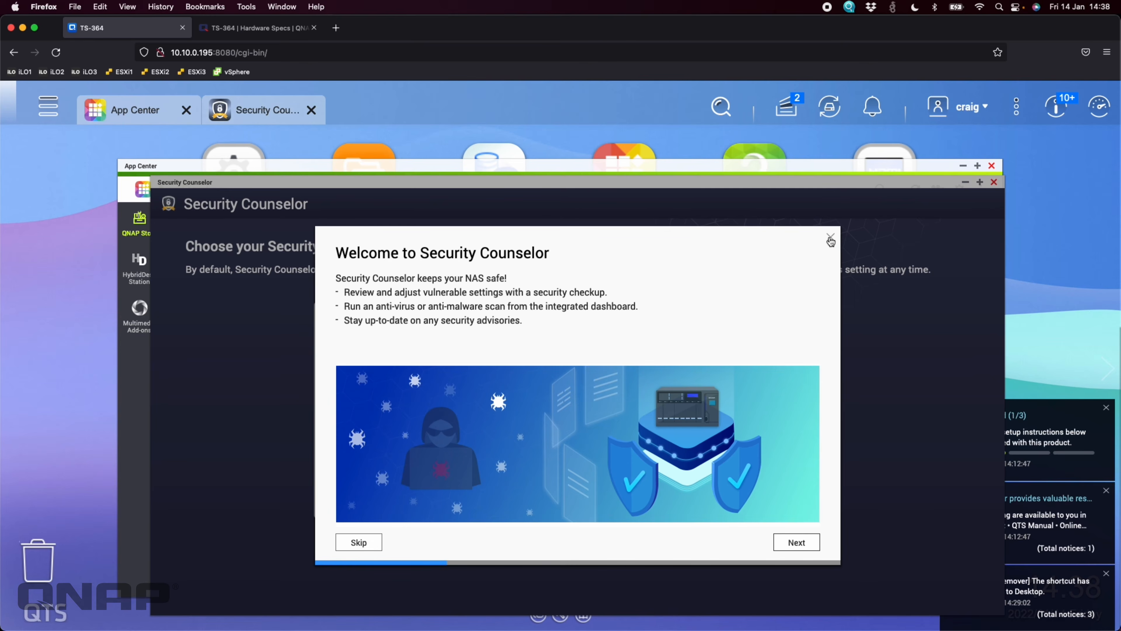
{"action": "left_click", "coordinate": [830, 237]}
{"action": "left_click", "coordinate": [647, 411]}
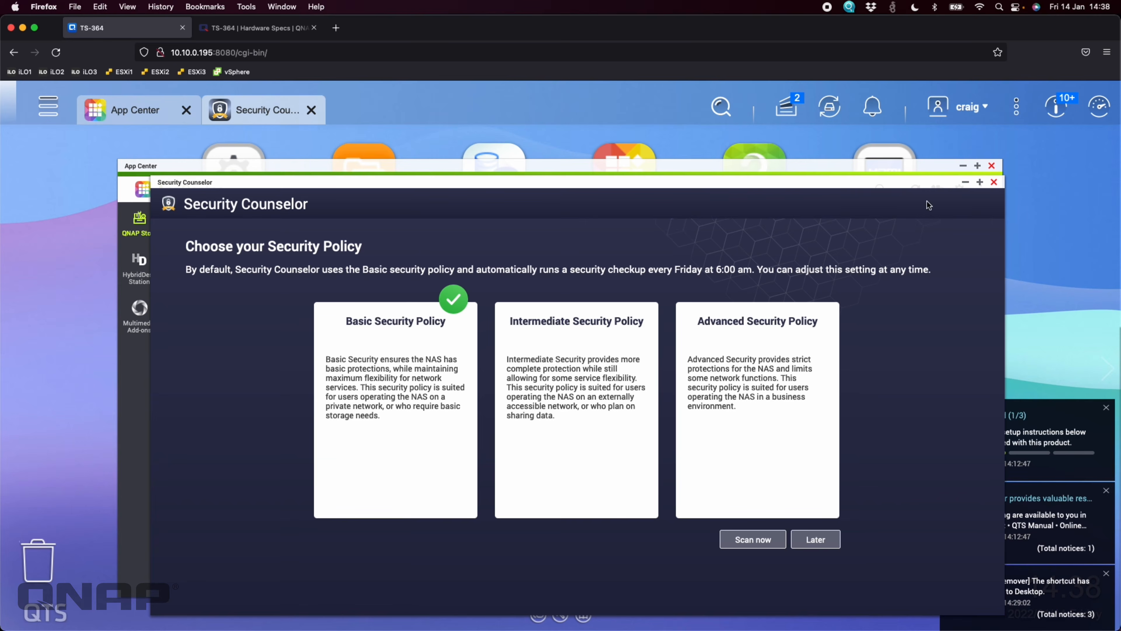
{"action": "left_click", "coordinate": [993, 181]}
{"action": "left_click", "coordinate": [991, 167]}
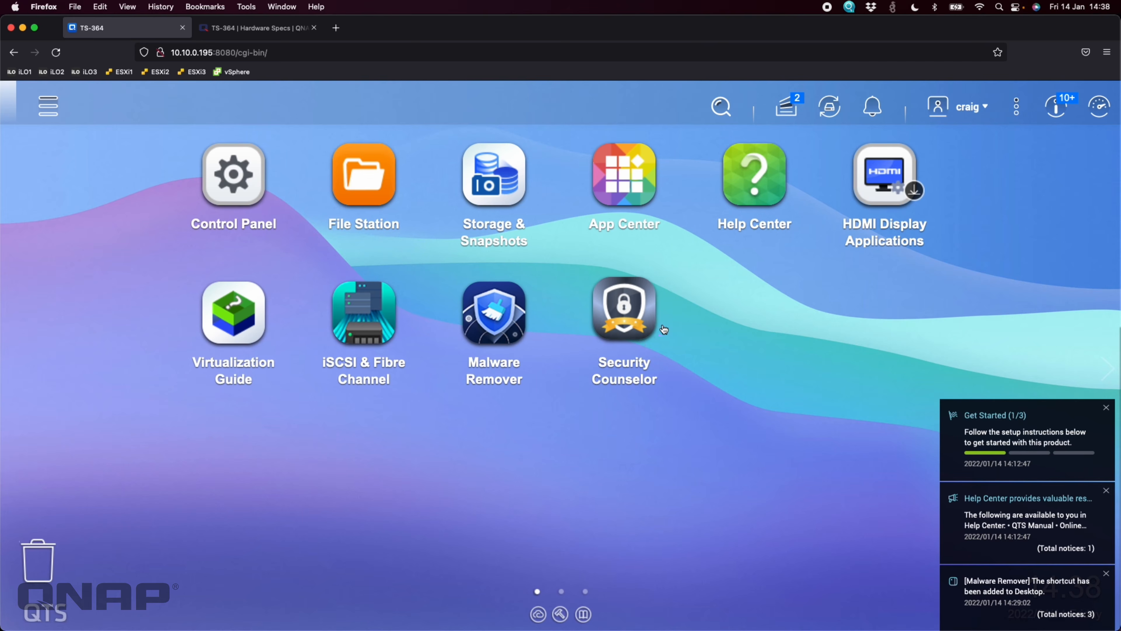
Step: Reopen Security Counselor from the desktop and run a scan with the Basic Security Policy
{"action": "left_click", "coordinate": [643, 315]}
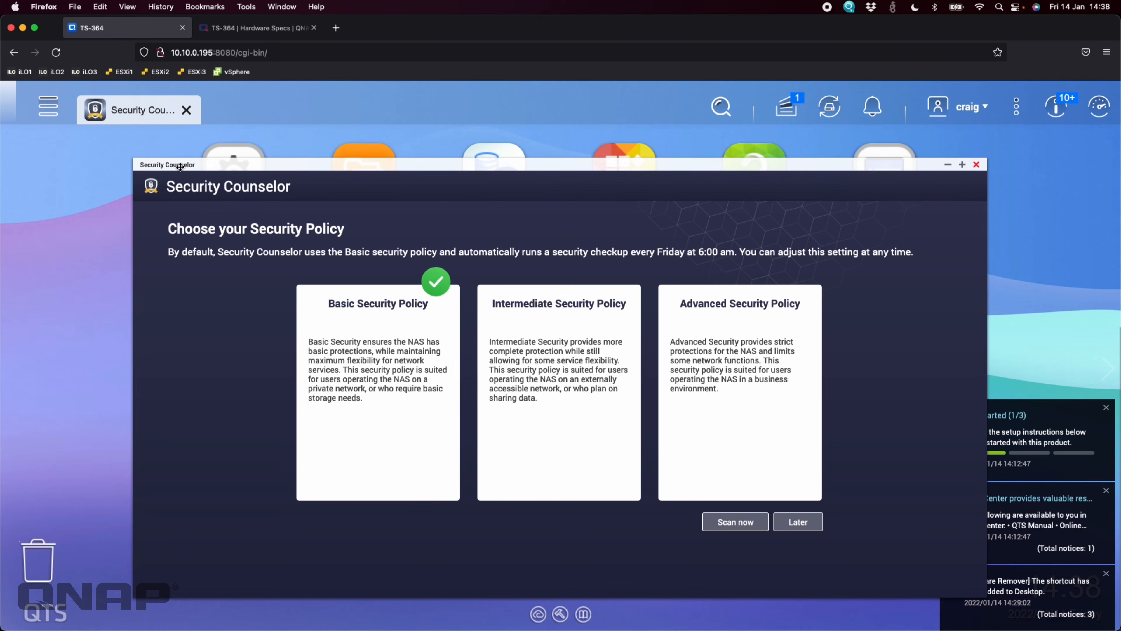
{"action": "left_click", "coordinate": [53, 112]}
{"action": "left_click", "coordinate": [745, 523]}
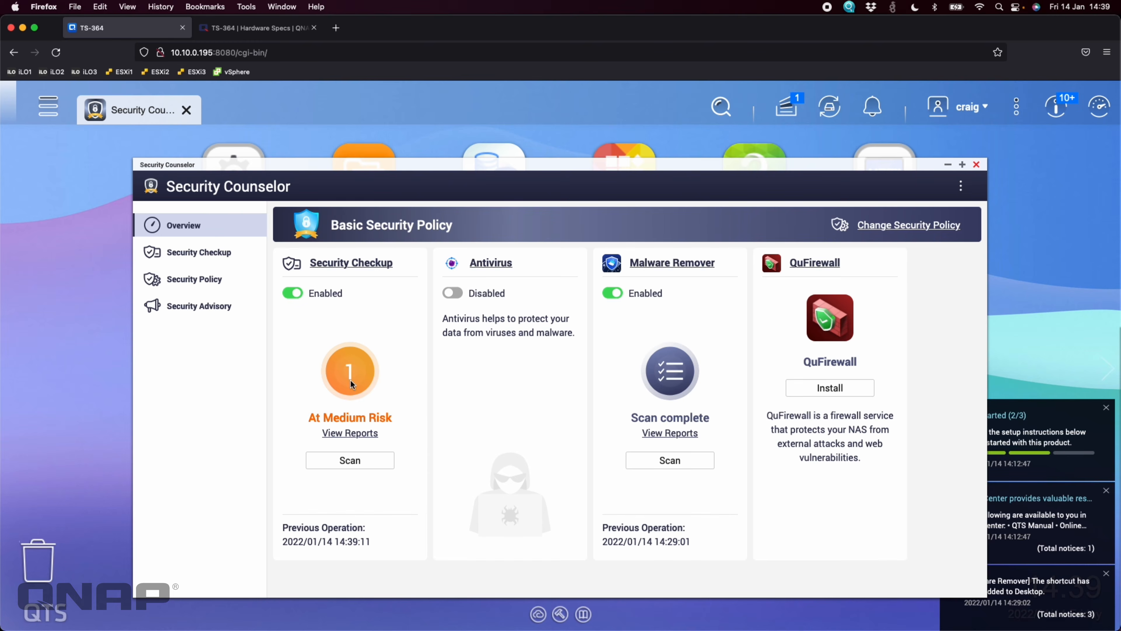
Step: Maximize Security Counselor, open the Security Checkup report, and dismiss its hints to examine the flagged risk
{"action": "double_click", "coordinate": [441, 167]}
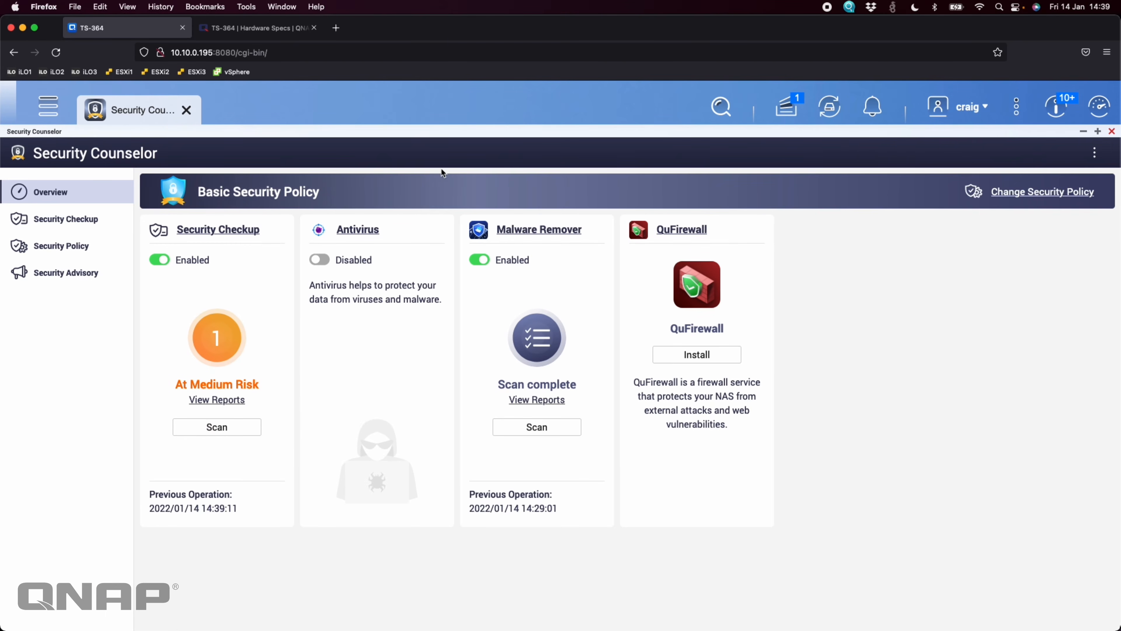
{"action": "left_click", "coordinate": [215, 400]}
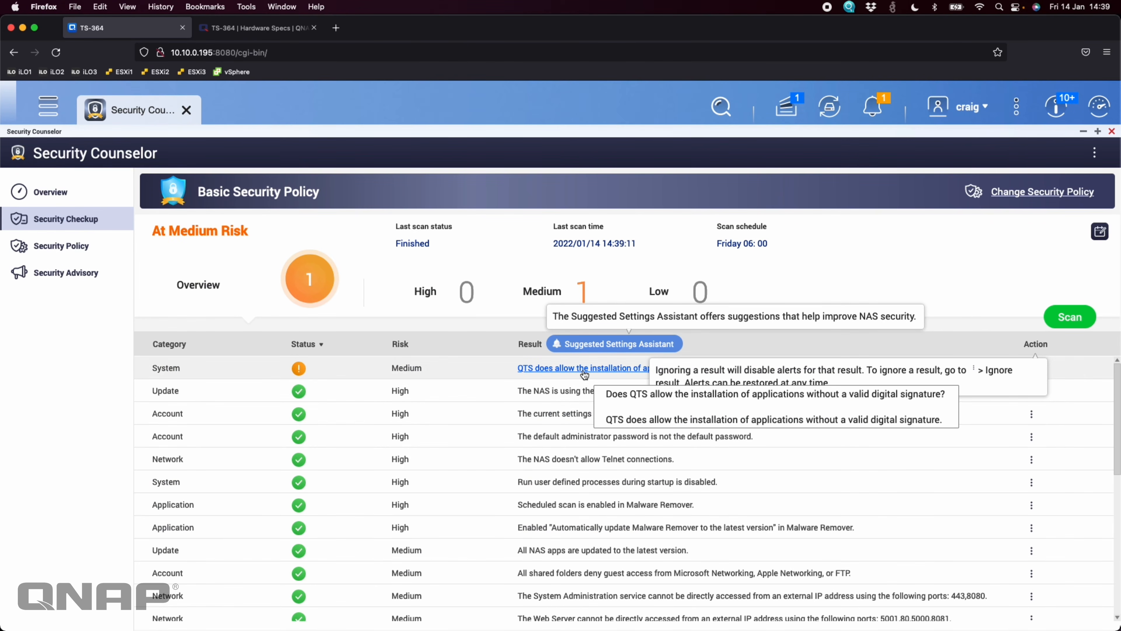
{"action": "left_click", "coordinate": [747, 345]}
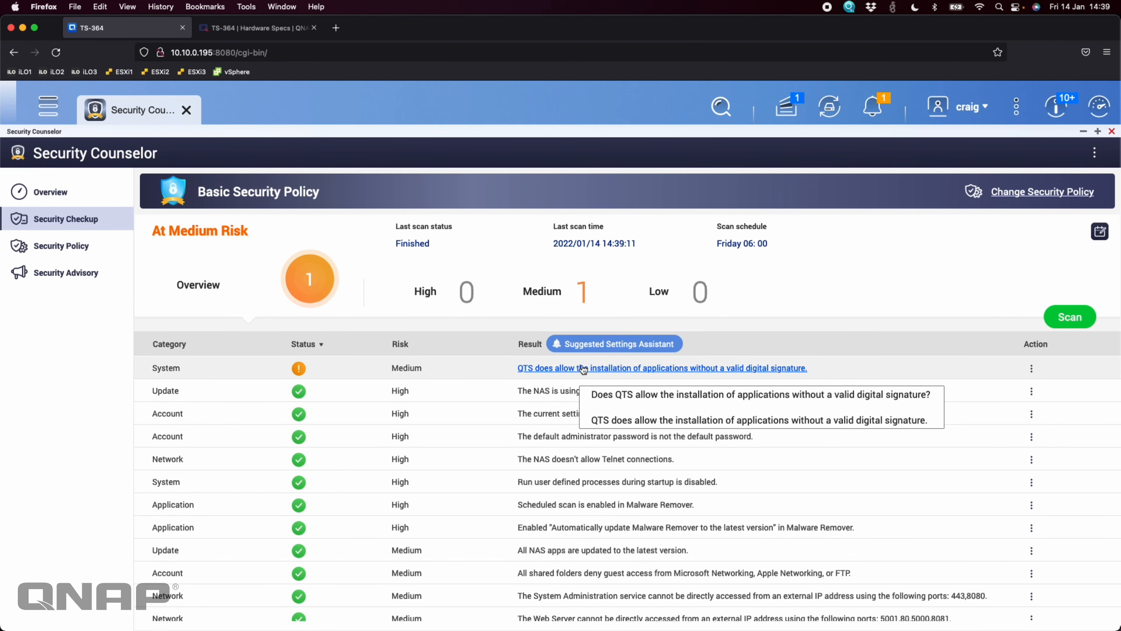
Step: Disallow installation of applications without a valid digital signature from the flagged result, close App Center, and rerun the security checkup
{"action": "left_click", "coordinate": [661, 367]}
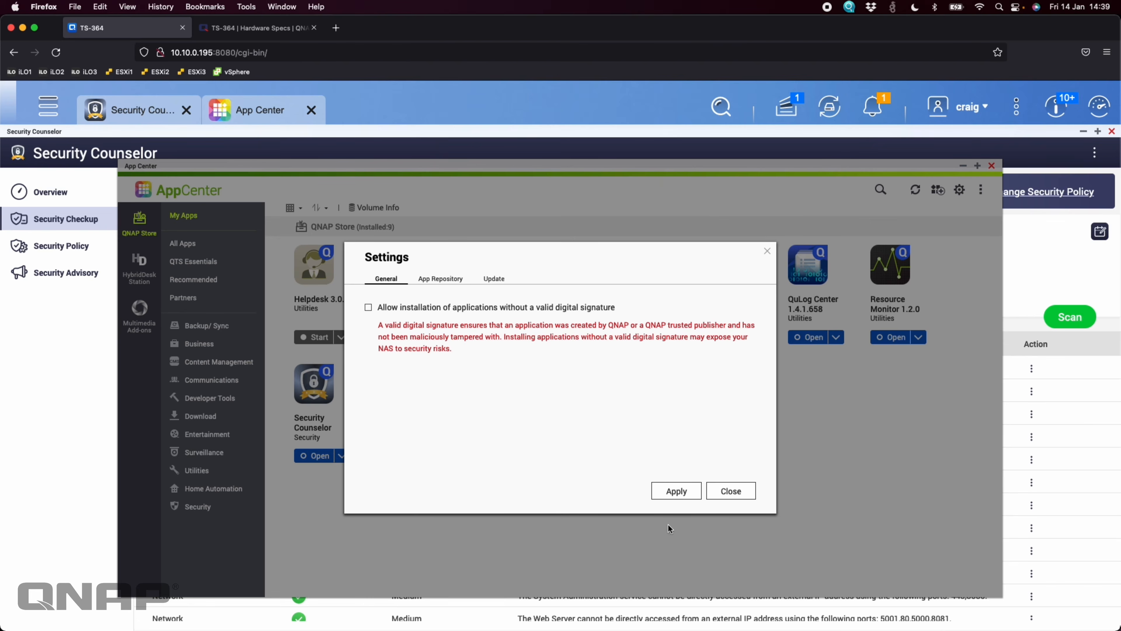
{"action": "left_click", "coordinate": [680, 486]}
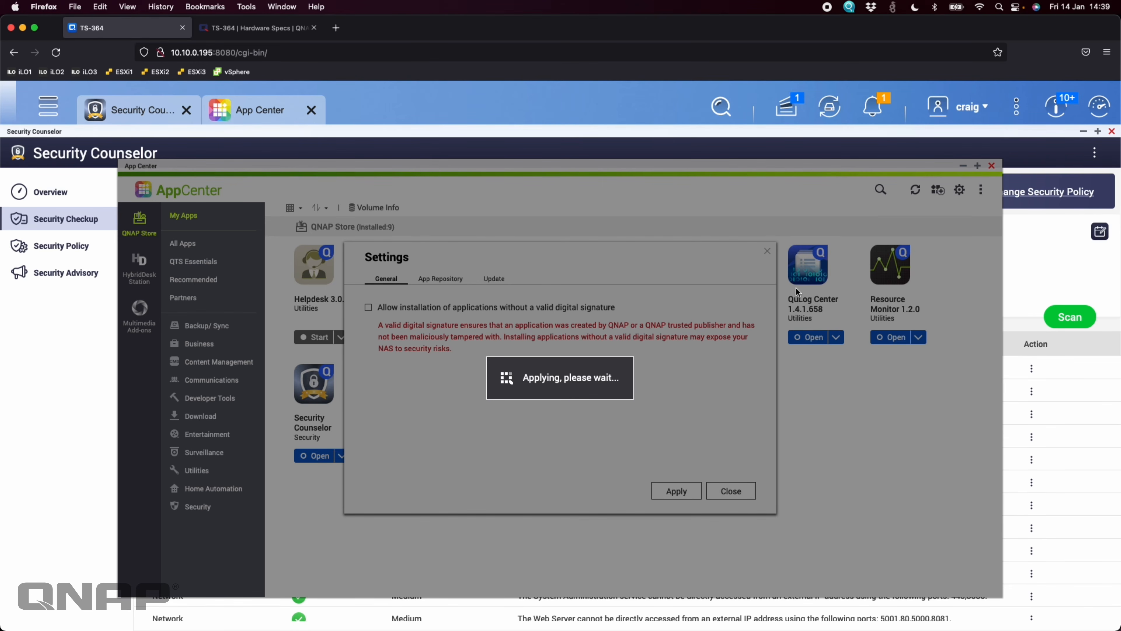
{"action": "left_click", "coordinate": [734, 491]}
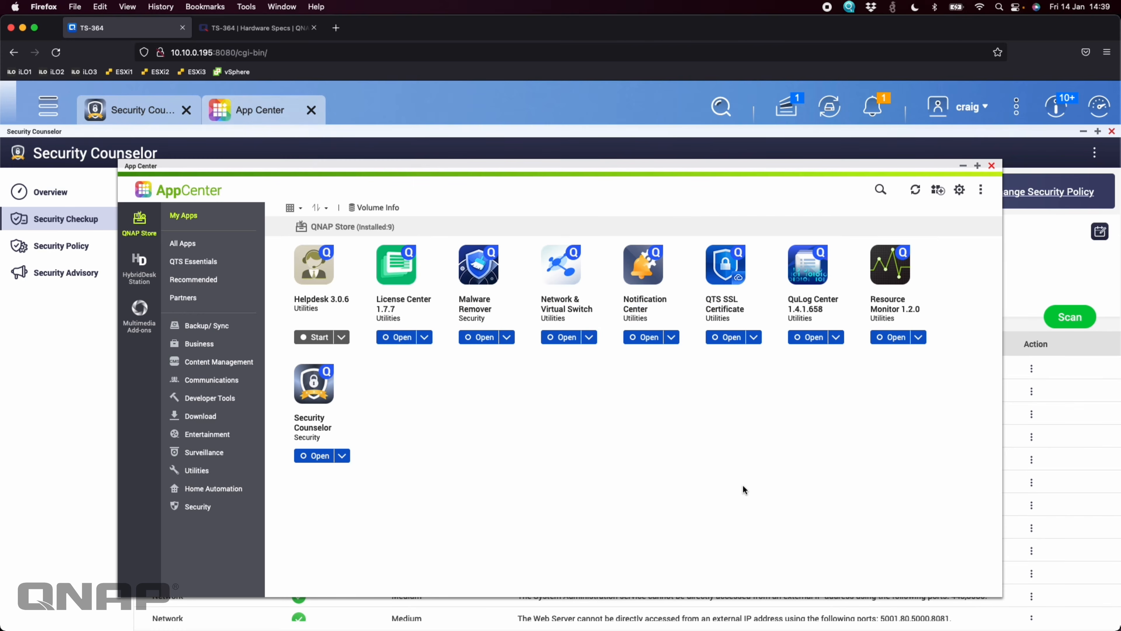
{"action": "left_click", "coordinate": [991, 166]}
{"action": "left_click", "coordinate": [50, 192]}
{"action": "left_click", "coordinate": [217, 426]}
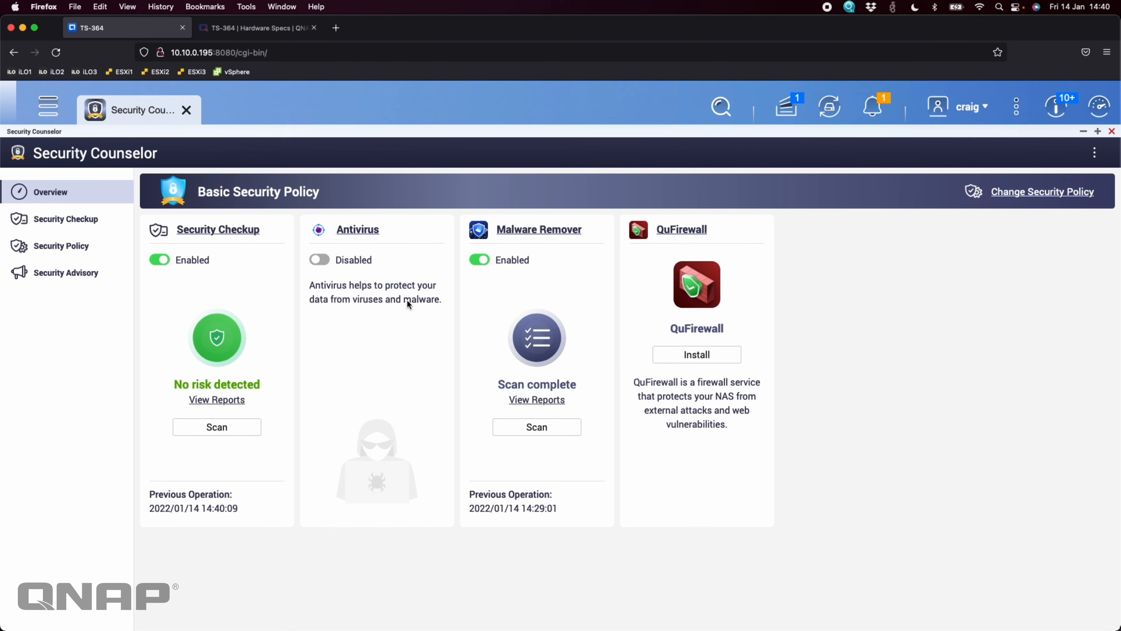
Step: Review the Basic policy rules, apply the Intermediate Security Policy instead, and run a new security checkup
{"action": "left_click", "coordinate": [1028, 192]}
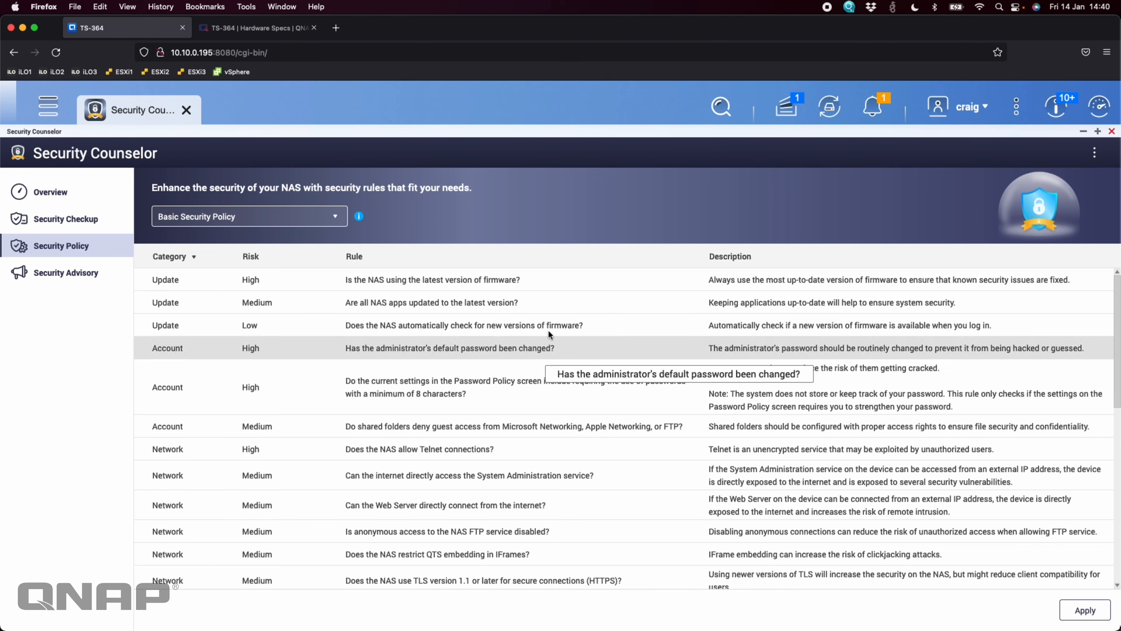
{"action": "scroll", "coordinate": [621, 349], "scroll_direction": "down", "scroll_amount": 4}
{"action": "scroll", "coordinate": [622, 411], "scroll_direction": "up", "scroll_amount": 4}
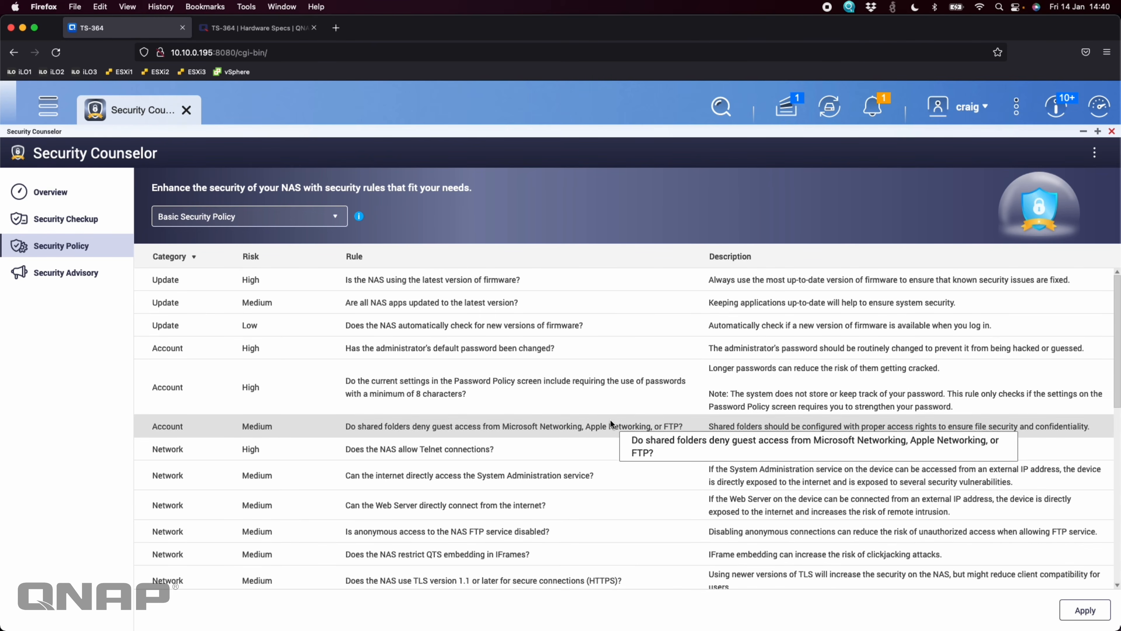
{"action": "left_click", "coordinate": [334, 218]}
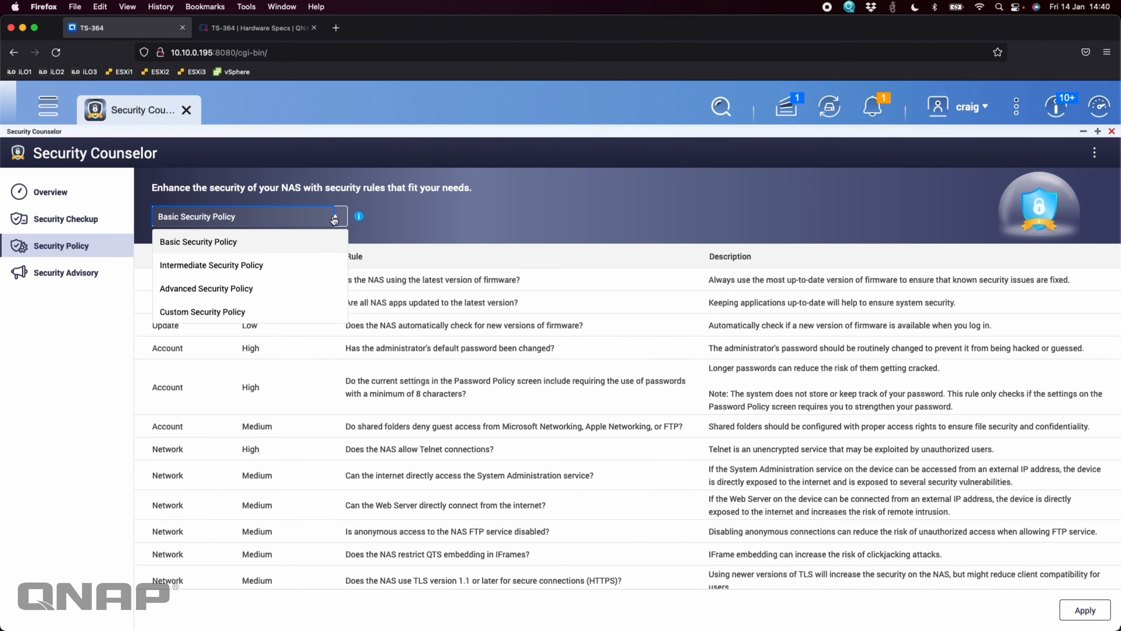
{"action": "left_click", "coordinate": [233, 265]}
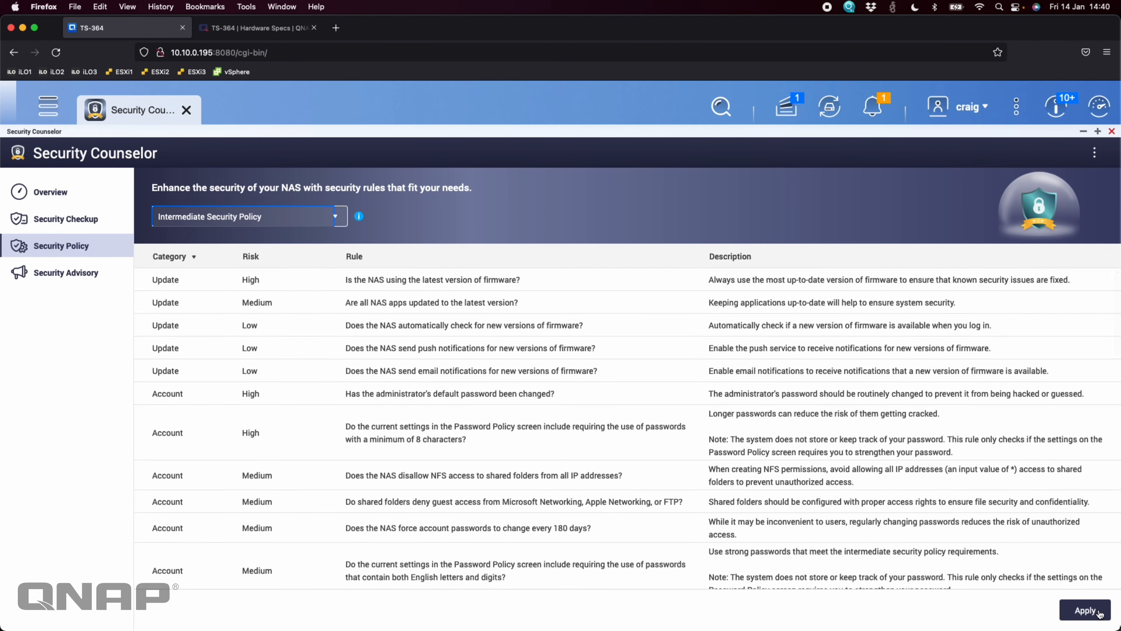
{"action": "left_click", "coordinate": [1096, 612]}
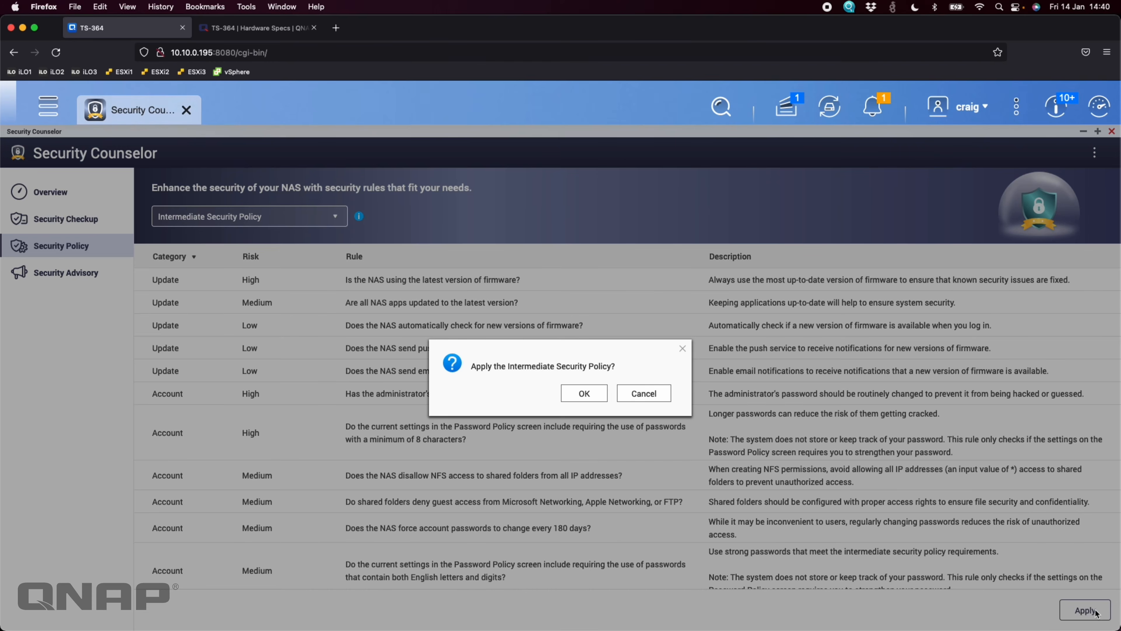
{"action": "left_click", "coordinate": [596, 394]}
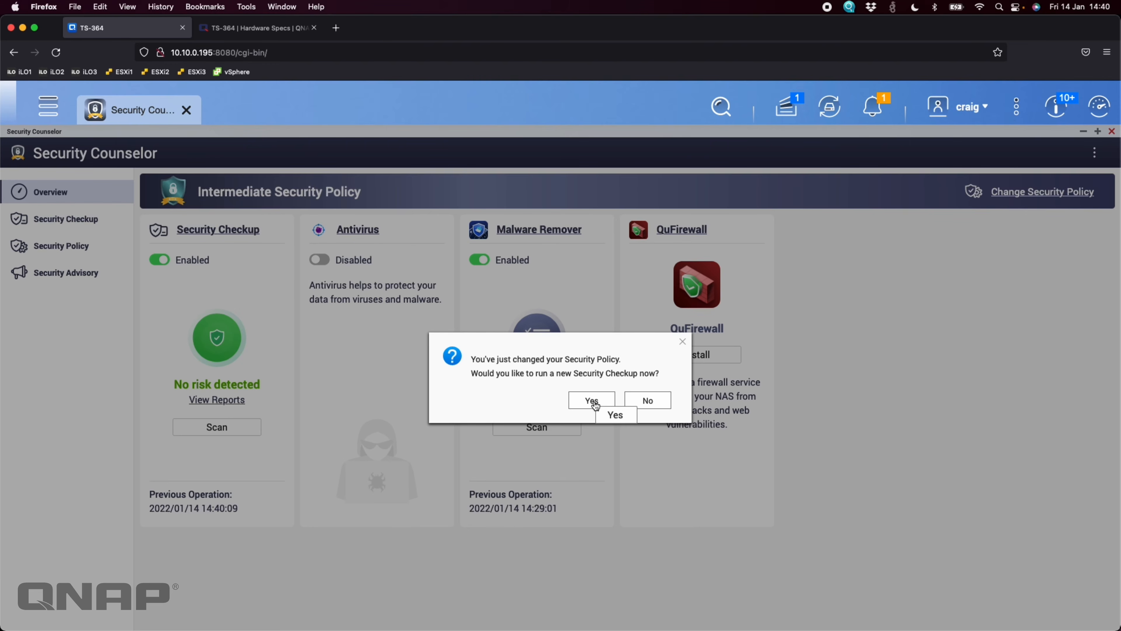
{"action": "left_click", "coordinate": [592, 400]}
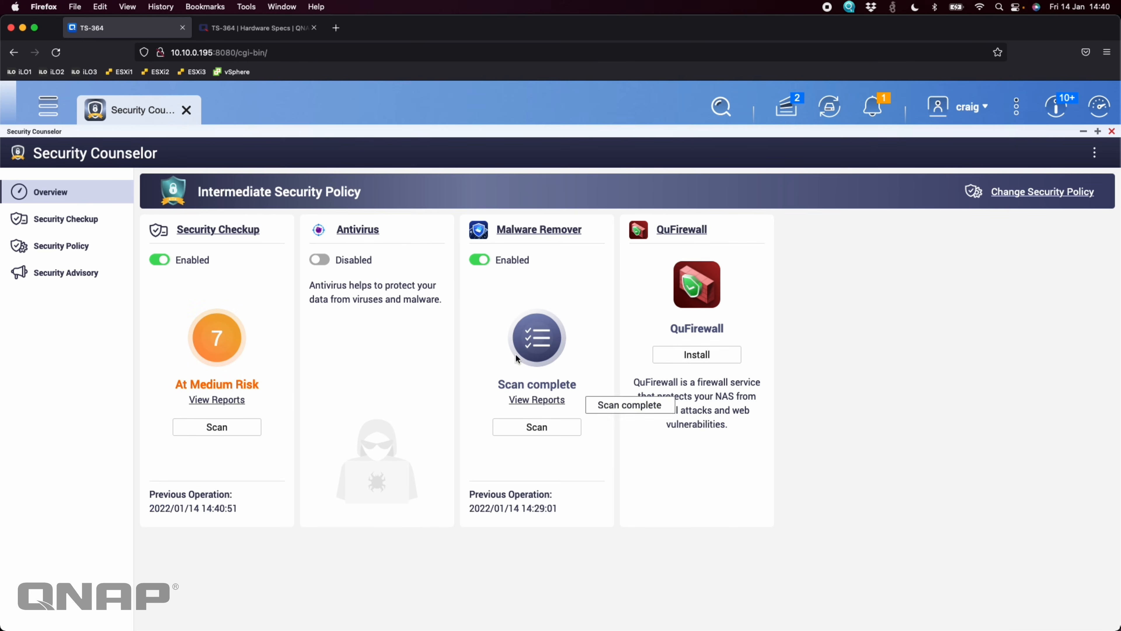
Step: From the checkup report, require users to change passwords periodically with a maximum age of 100 days, and rerun the scan
{"action": "left_click", "coordinate": [217, 399]}
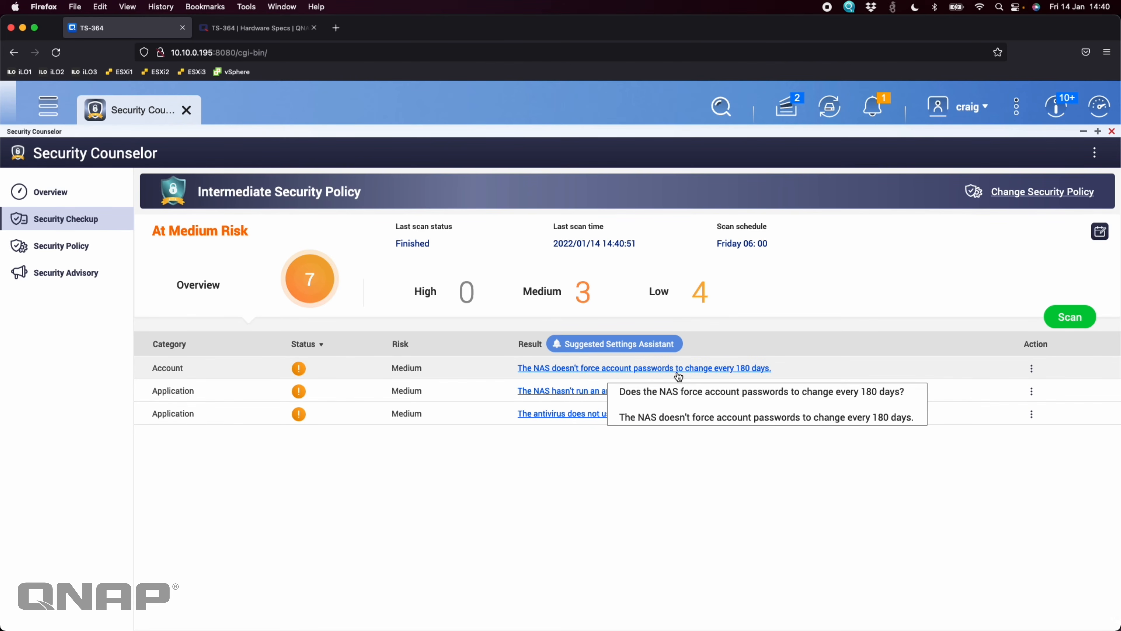
{"action": "left_click", "coordinate": [715, 370]}
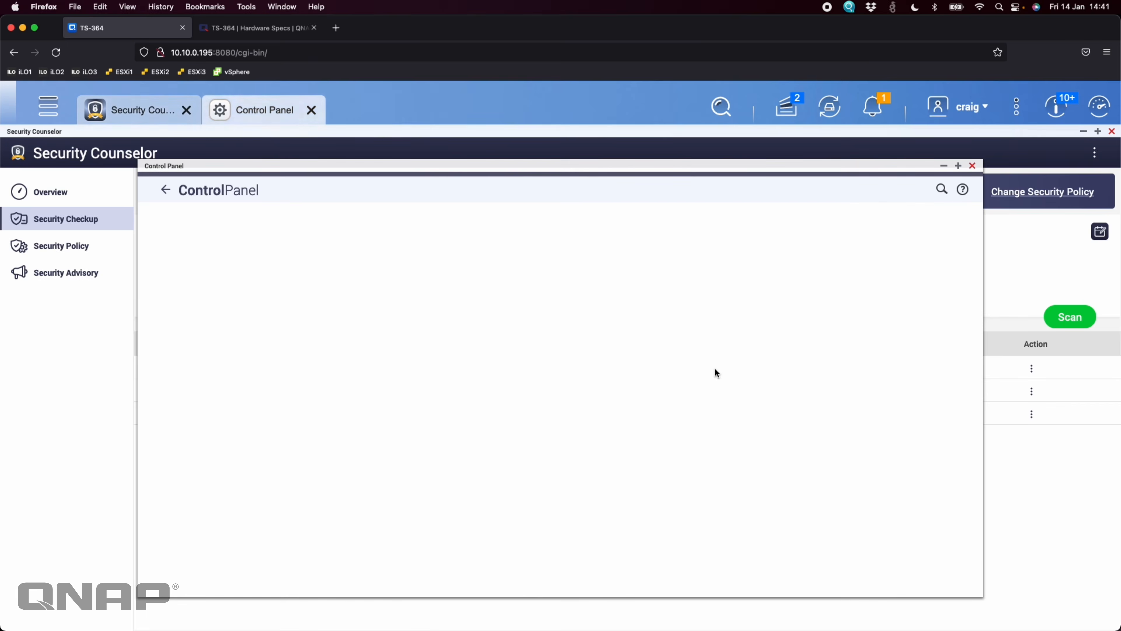
{"action": "scroll", "coordinate": [533, 416], "scroll_direction": "down", "scroll_amount": 2}
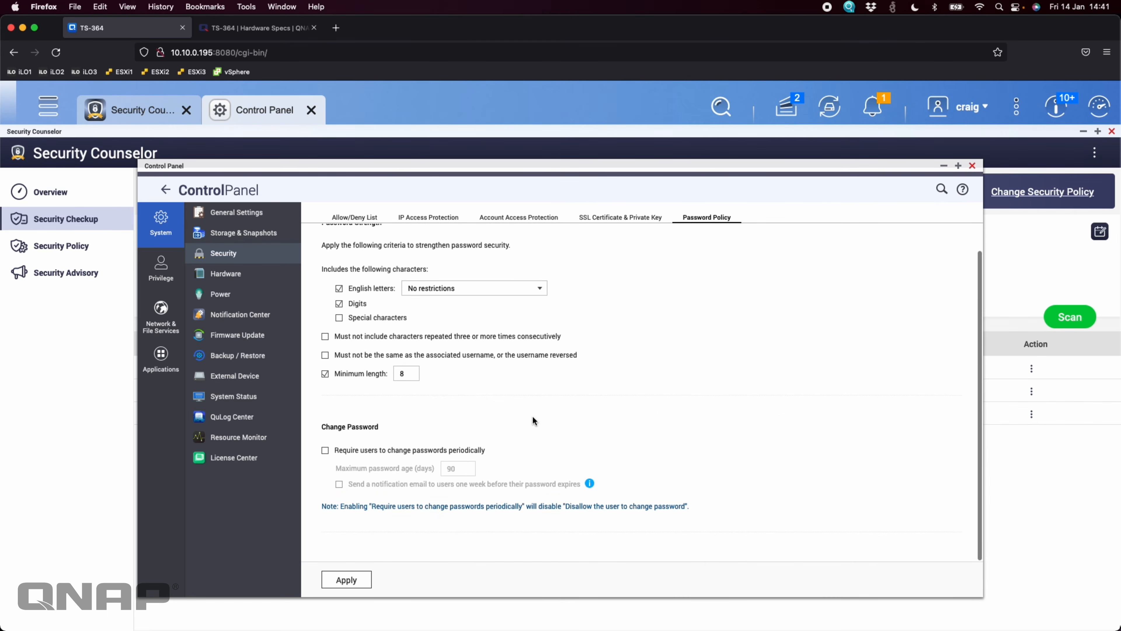
{"action": "left_click", "coordinate": [369, 456]}
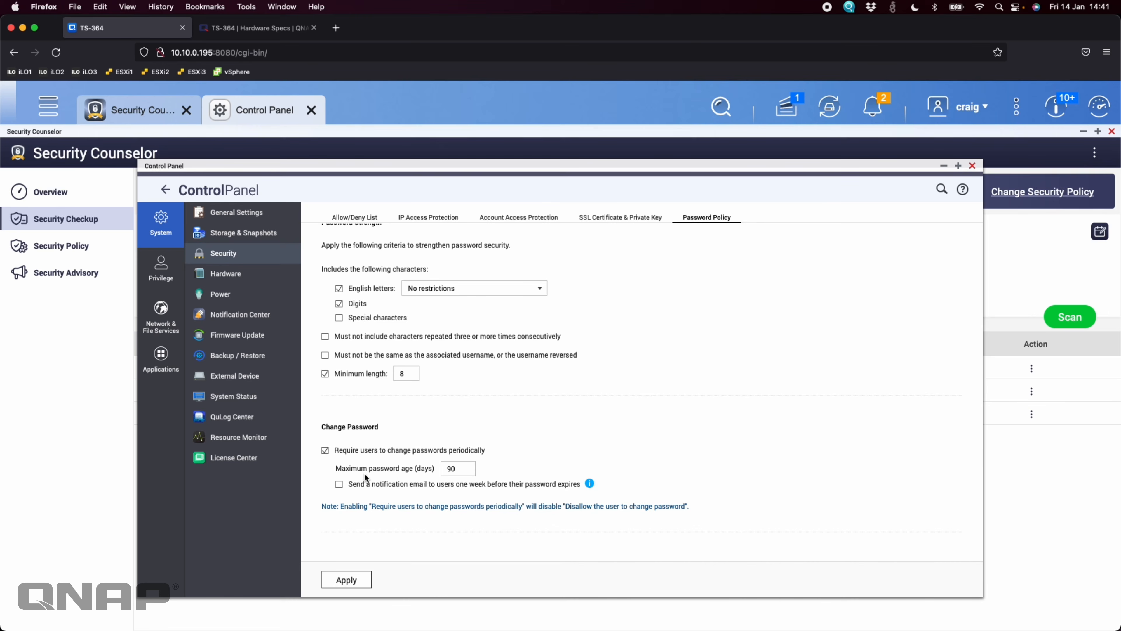
{"action": "left_click_drag", "start_coordinate": [457, 466], "coordinate": [440, 467]}
{"action": "type", "text": "100"}
{"action": "left_click", "coordinate": [346, 582]}
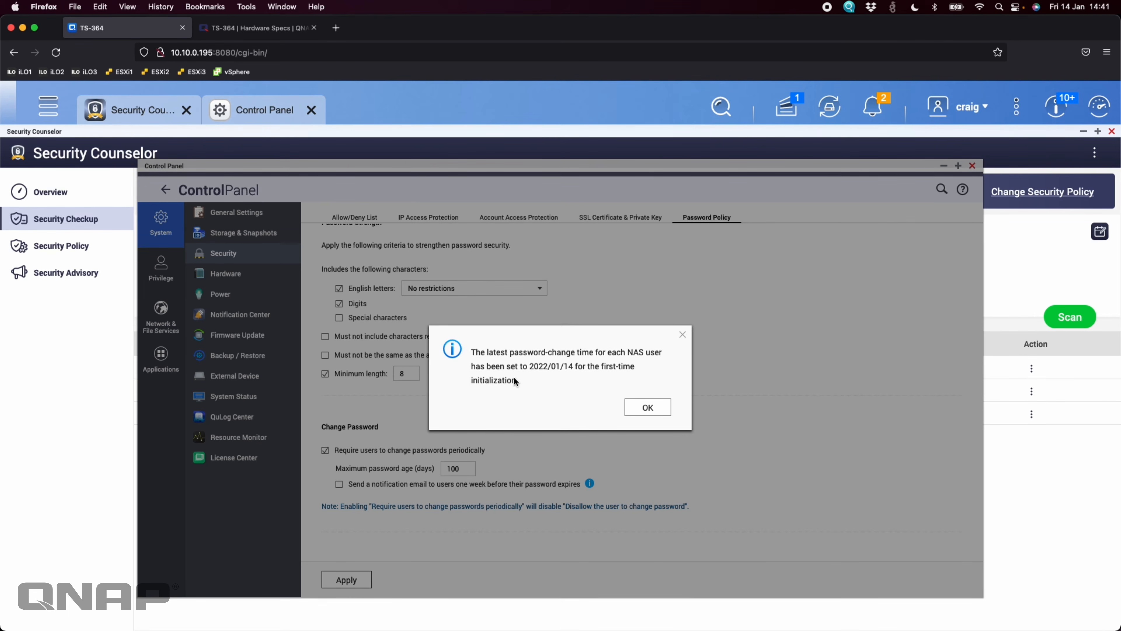
{"action": "left_click", "coordinate": [646, 407]}
{"action": "left_click", "coordinate": [972, 166]}
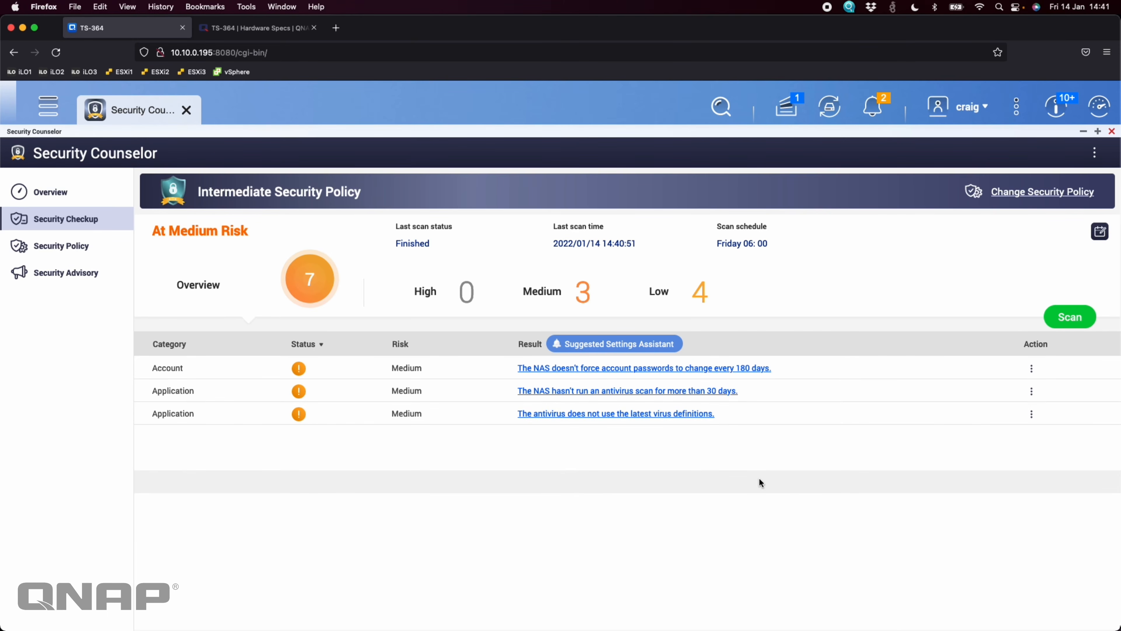
{"action": "left_click", "coordinate": [1081, 320]}
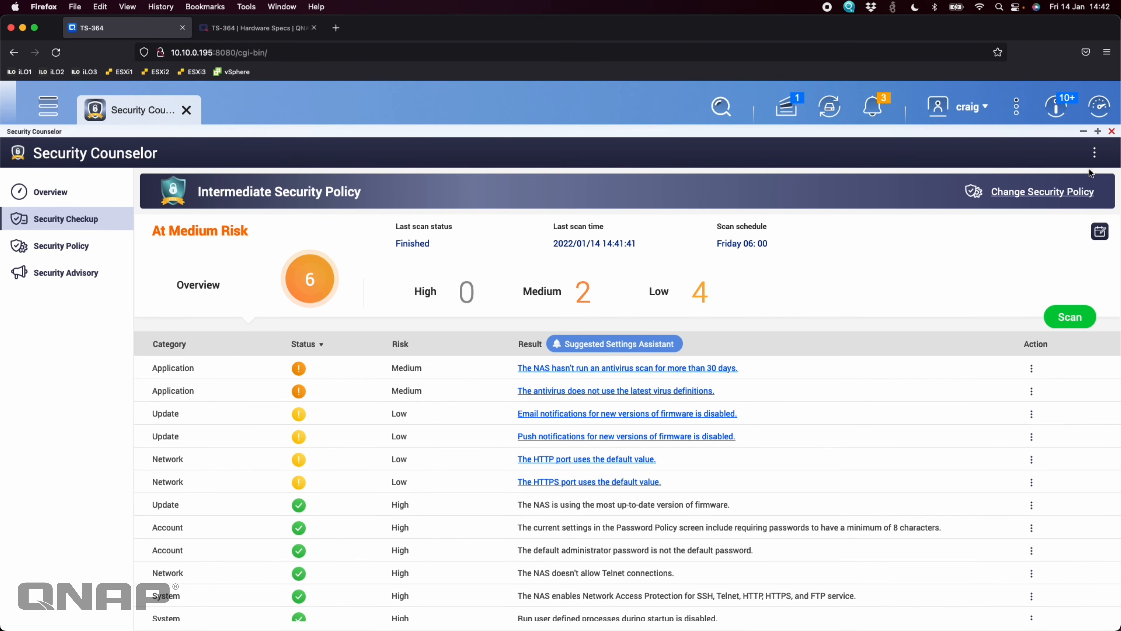
Step: Close Security Counselor and clear all alerts from the desktop notifications
{"action": "left_click", "coordinate": [1112, 131]}
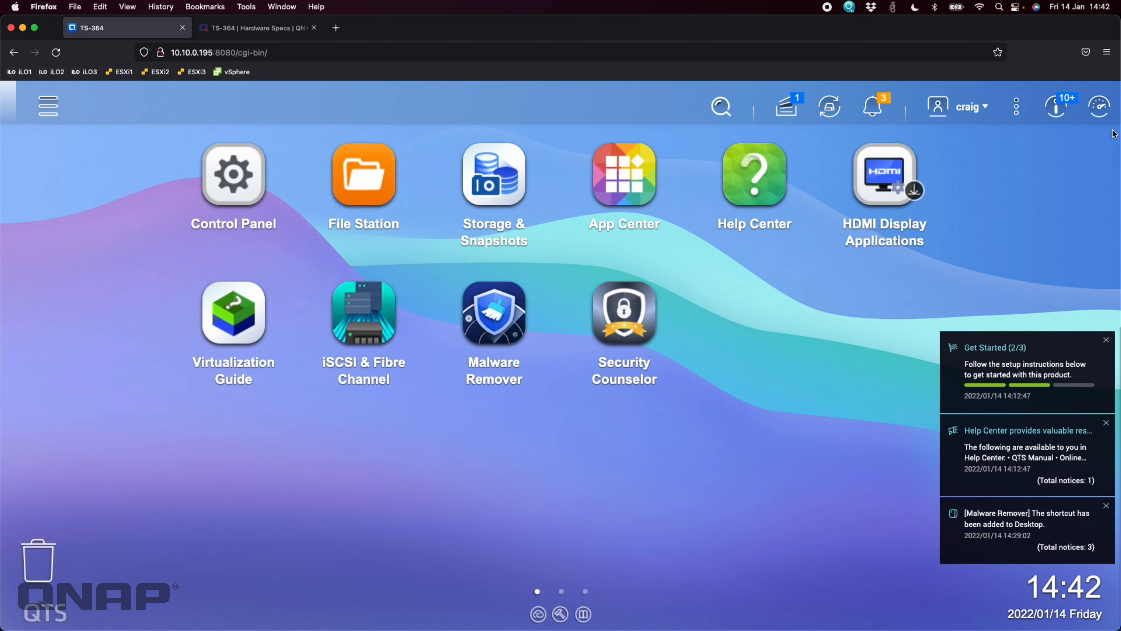
{"action": "left_click", "coordinate": [872, 106]}
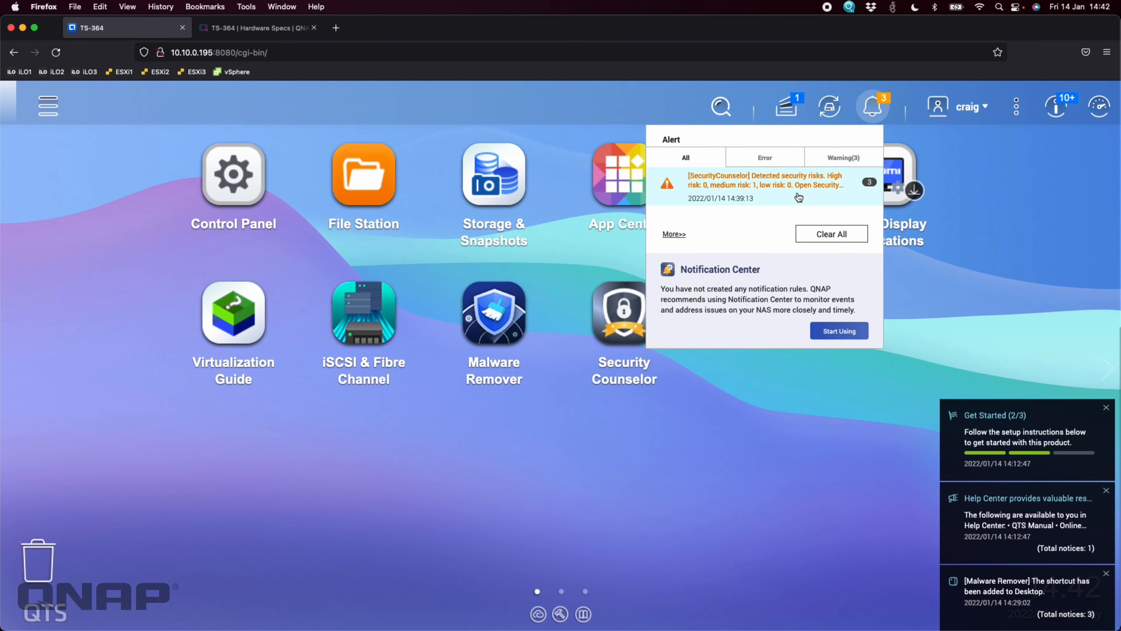
{"action": "left_click", "coordinate": [816, 234]}
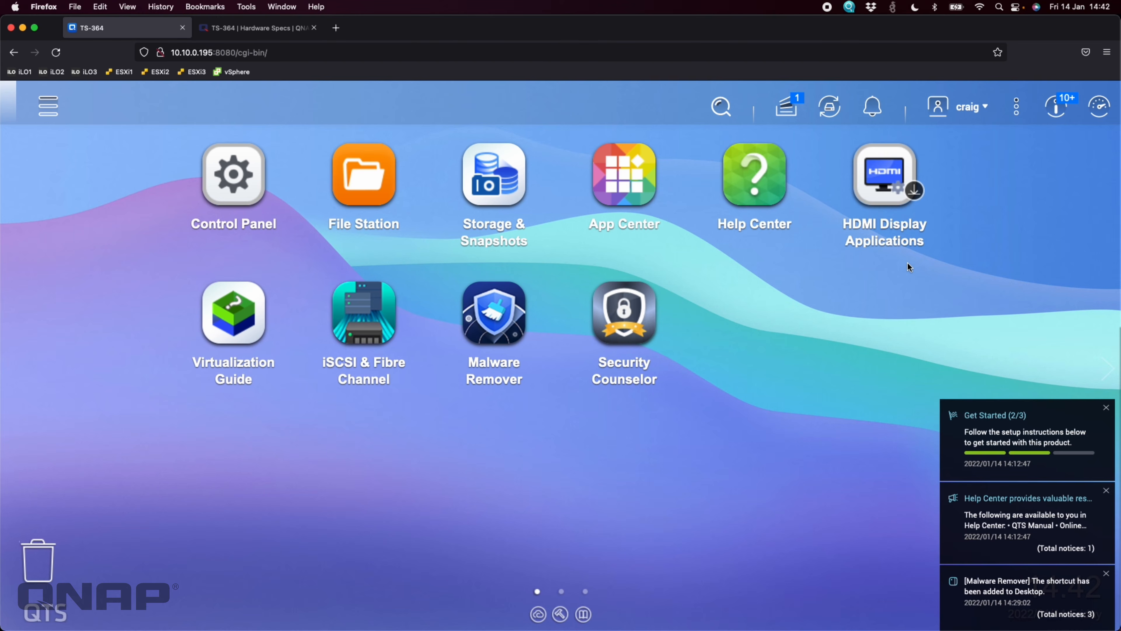
Step: Open the Notice Board and remove the Get Started notice despite its incomplete setup tasks
{"action": "left_click", "coordinate": [1056, 109]}
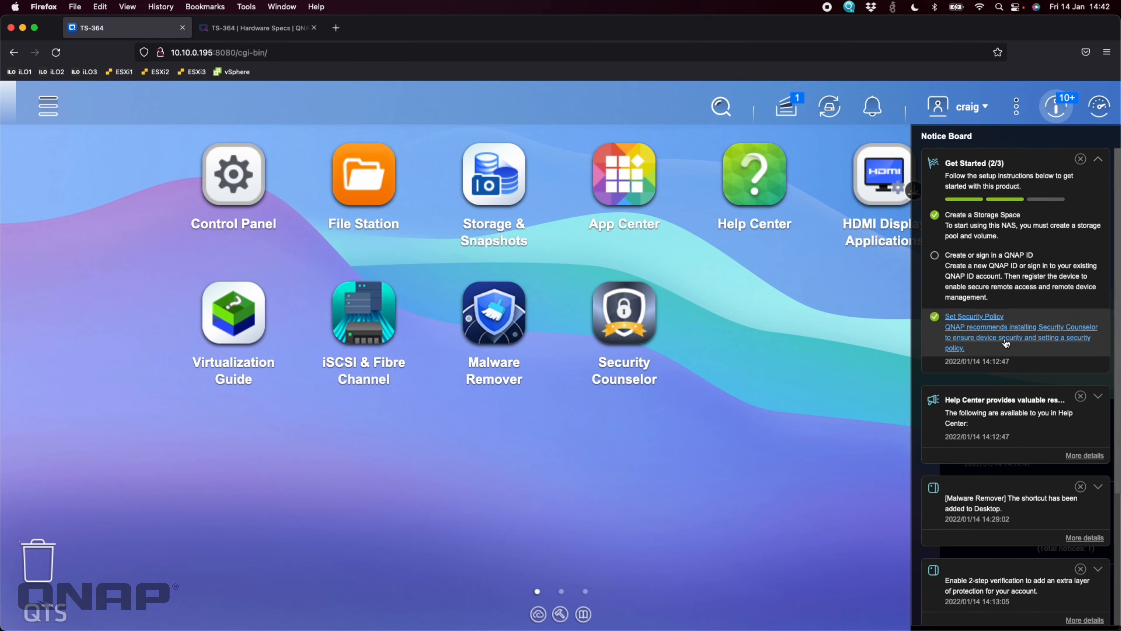
{"action": "left_click", "coordinate": [1081, 159]}
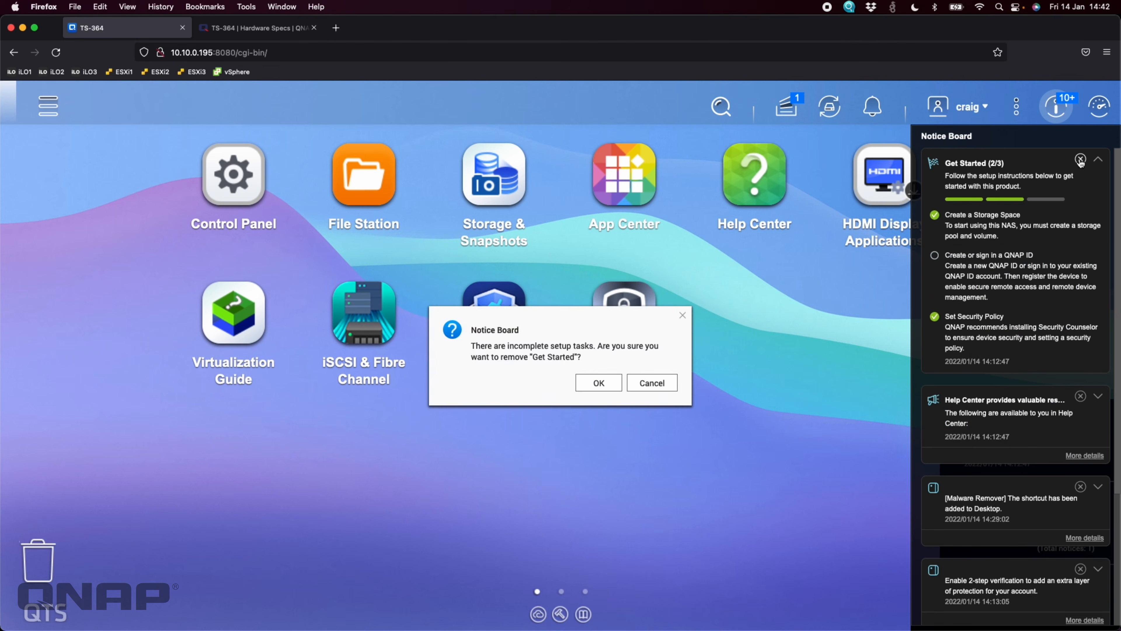
{"action": "left_click", "coordinate": [599, 385]}
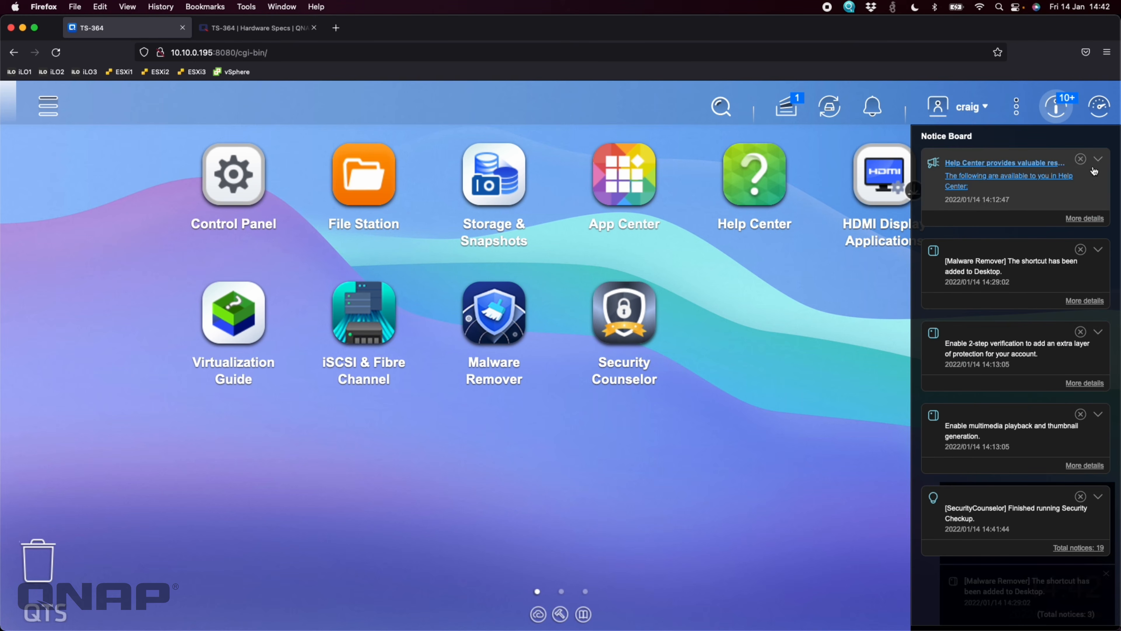
Step: Remove the Help Center, Malware Remover, 2-step verification, multimedia playback and Security Counselor notices from the Notice Board
{"action": "left_click", "coordinate": [1080, 159]}
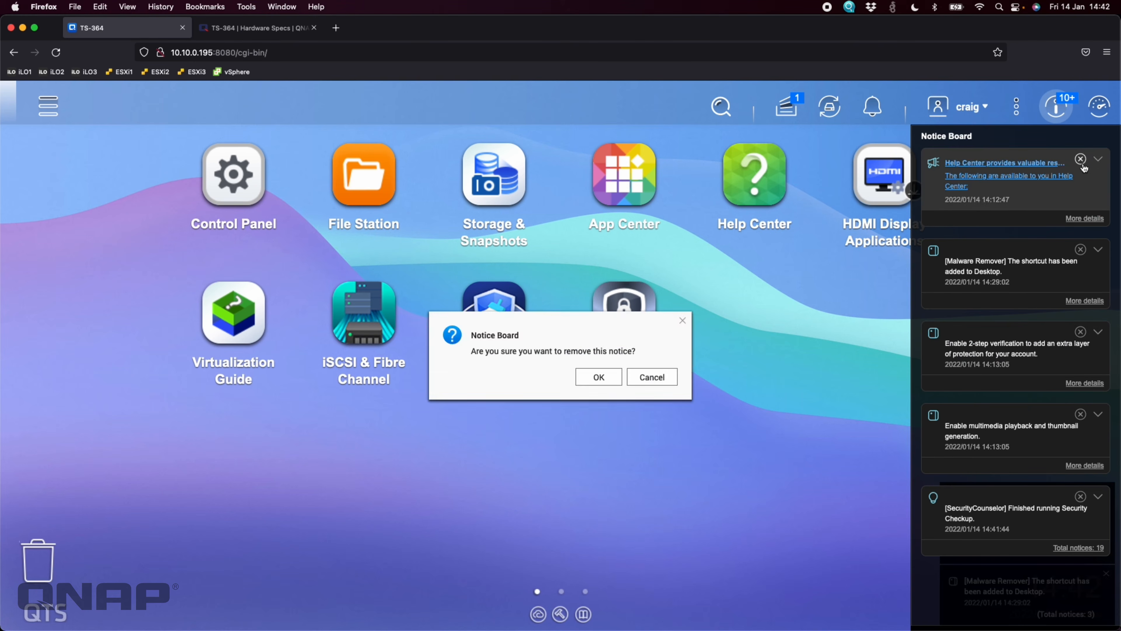
{"action": "left_click", "coordinate": [599, 379]}
{"action": "left_click", "coordinate": [1082, 160]}
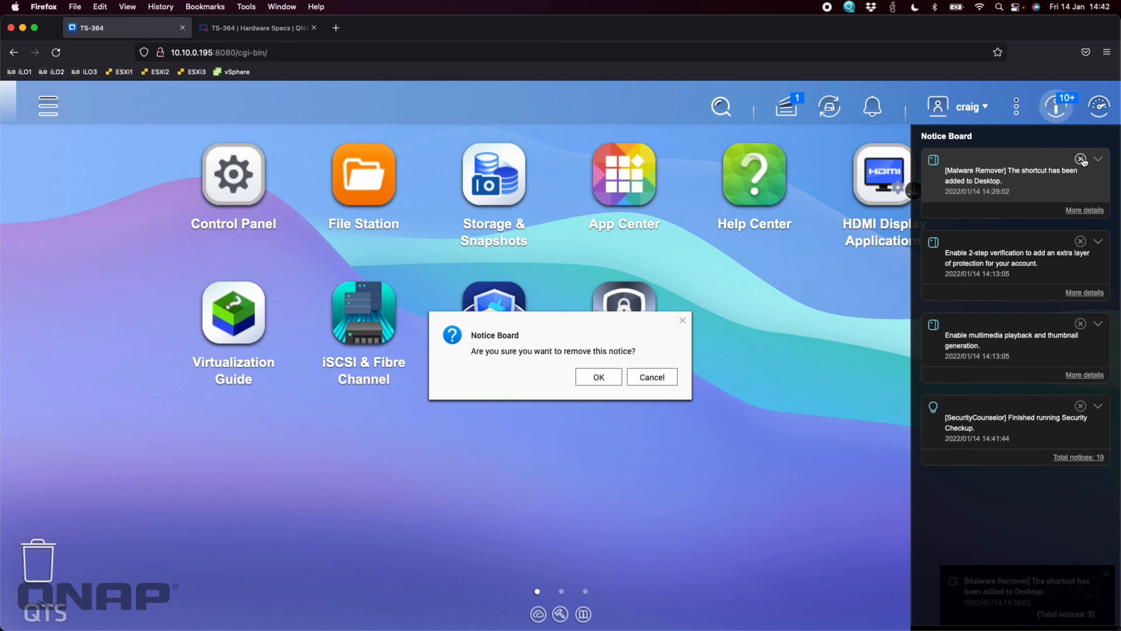
{"action": "left_click", "coordinate": [599, 376]}
{"action": "left_click", "coordinate": [1080, 159]}
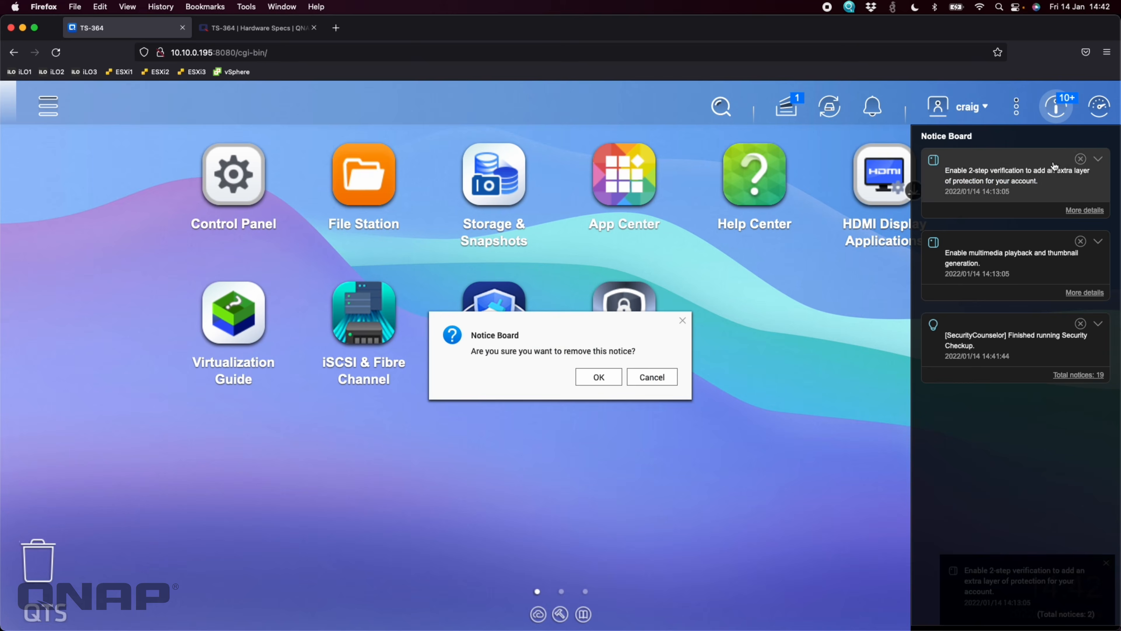
{"action": "left_click", "coordinate": [598, 378]}
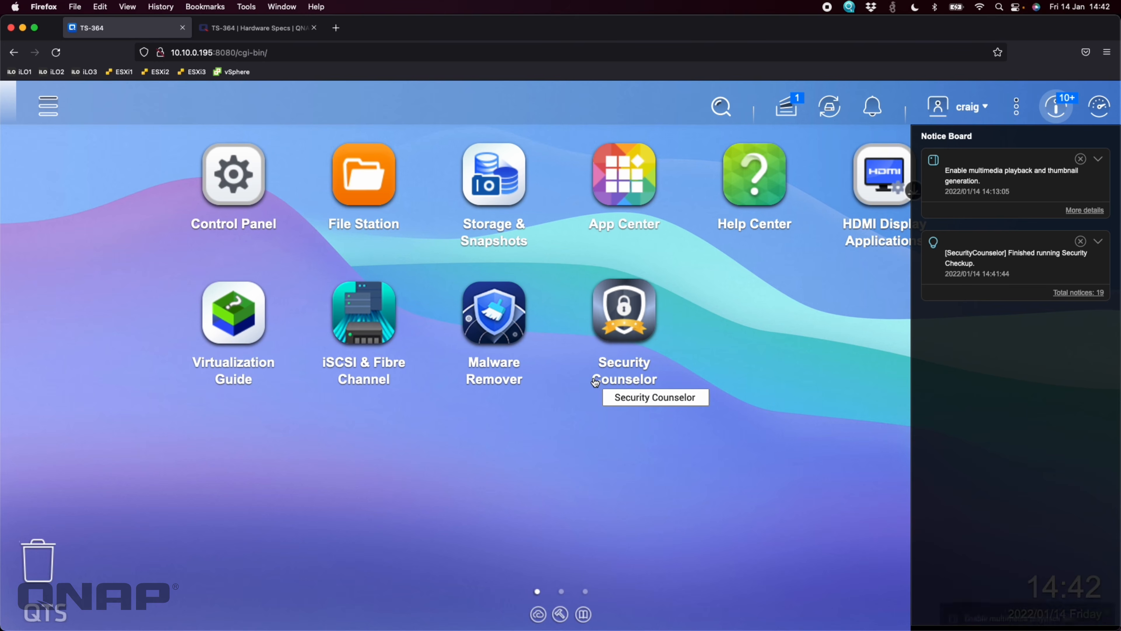
{"action": "left_click", "coordinate": [1081, 160]}
{"action": "left_click", "coordinate": [600, 378]}
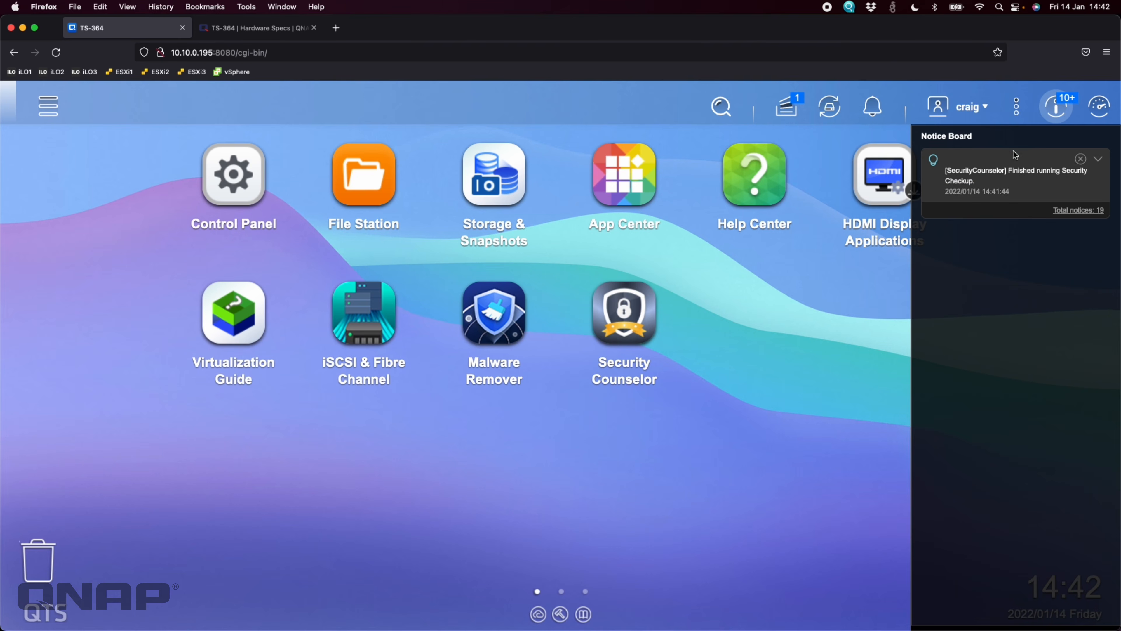
{"action": "left_click", "coordinate": [1080, 159]}
{"action": "left_click", "coordinate": [612, 394]}
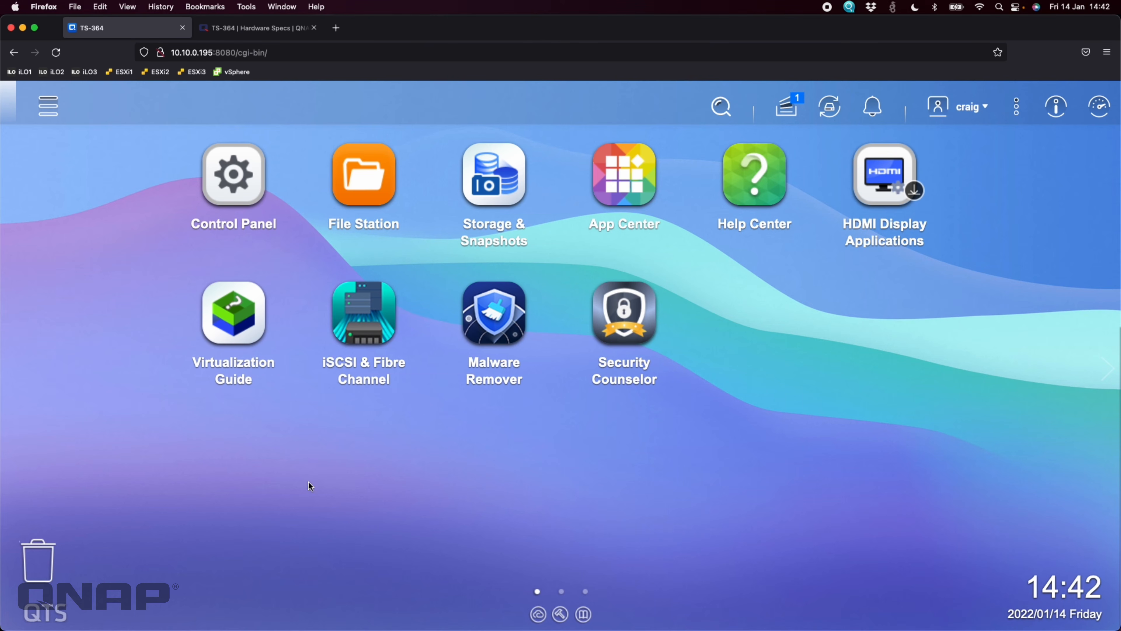
Step: Open the account's Options and apply the third dynamic wallpaper, the green and sand design
{"action": "left_click", "coordinate": [967, 109]}
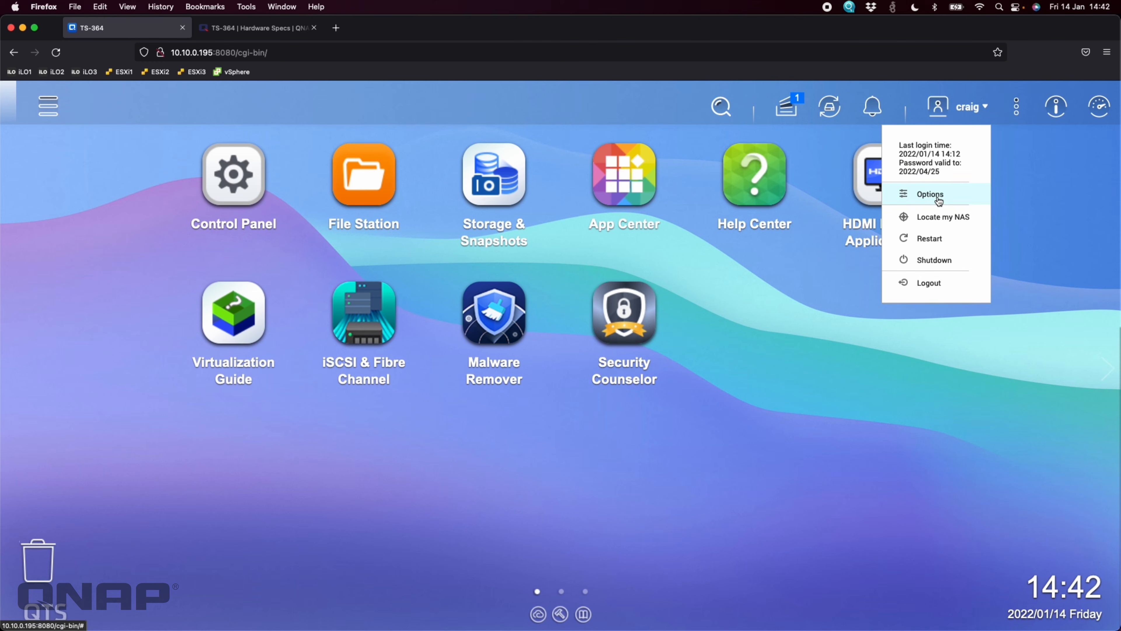
{"action": "left_click", "coordinate": [930, 195]}
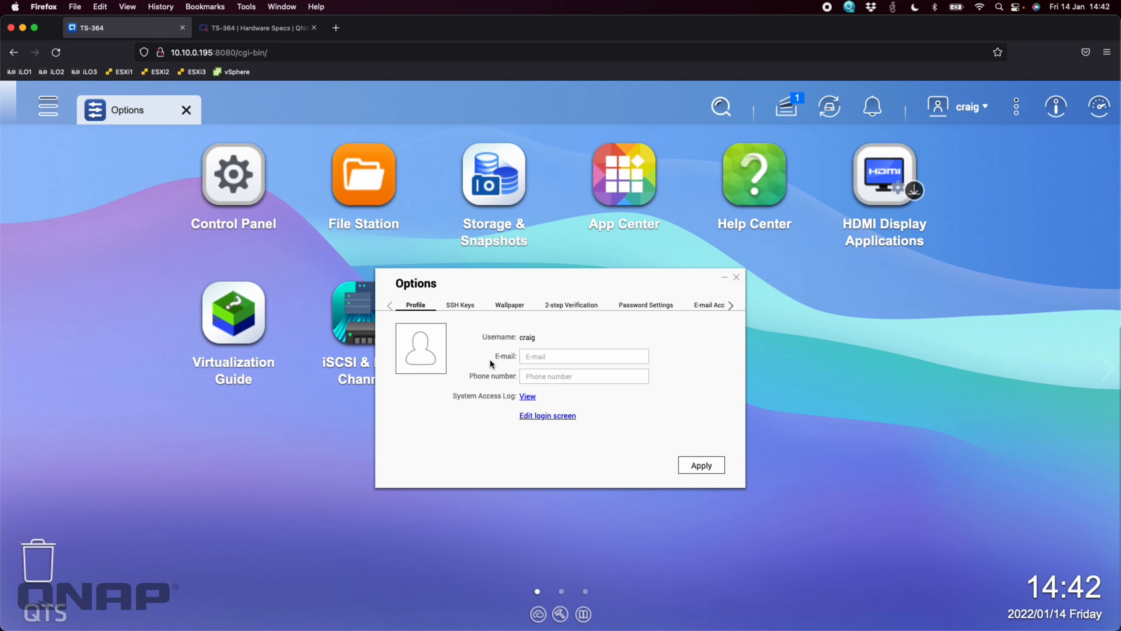
{"action": "left_click", "coordinate": [512, 309]}
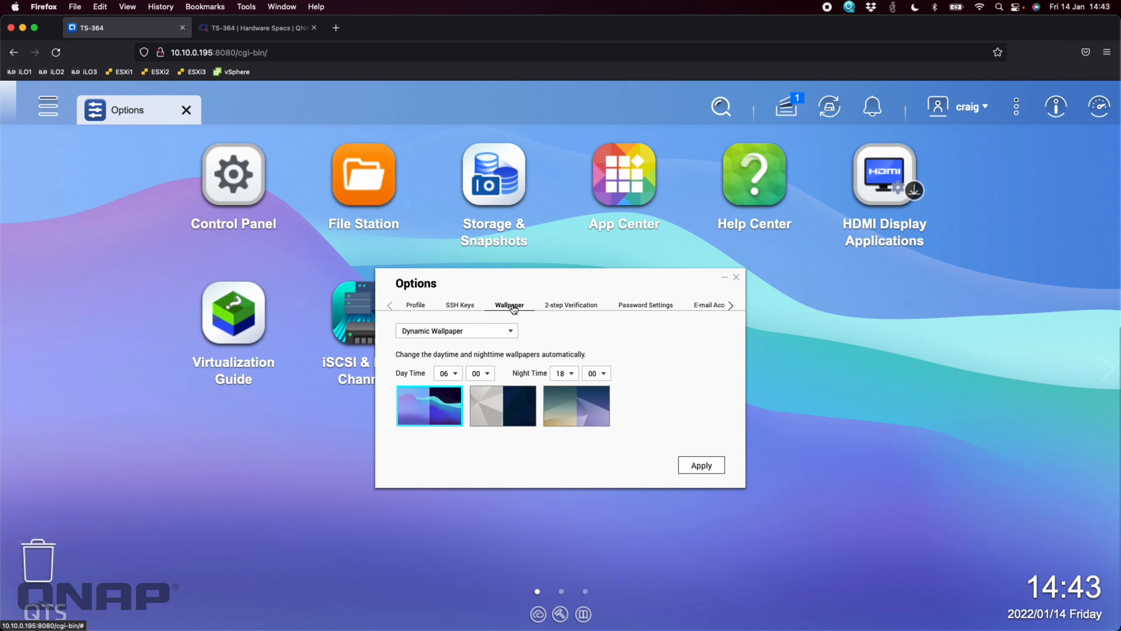
{"action": "left_click", "coordinate": [591, 416]}
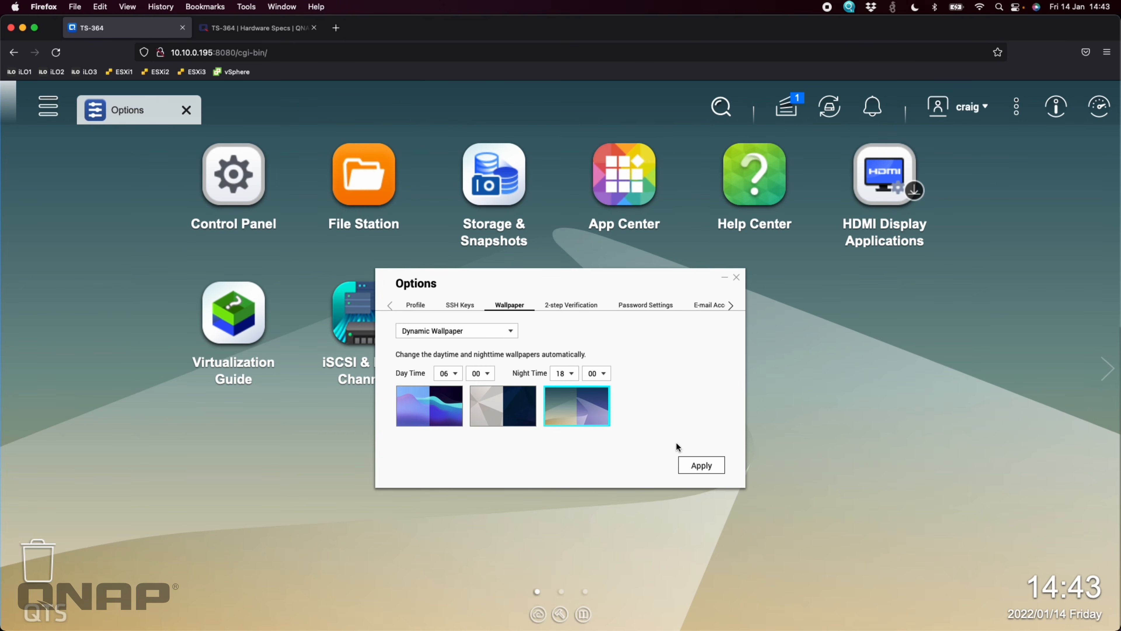
{"action": "left_click", "coordinate": [705, 464]}
Step: Review the remaining account options, turn off the warning when leaving QTS and auto logout after idling, apply the changes and close Options
{"action": "left_click", "coordinate": [576, 306]}
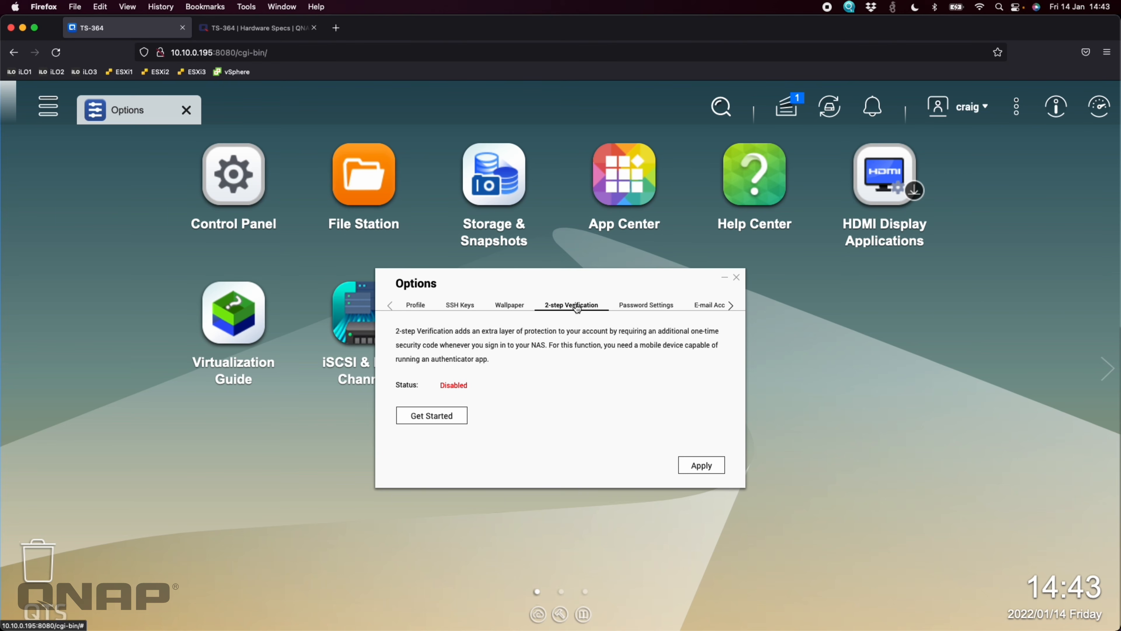
{"action": "left_click", "coordinate": [641, 309]}
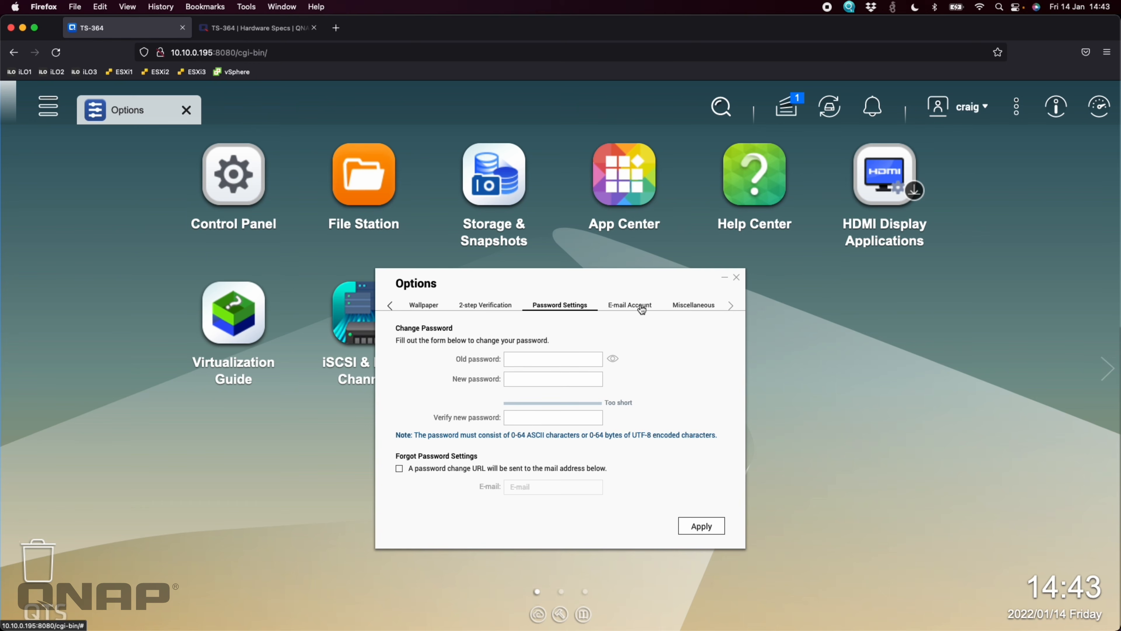
{"action": "left_click", "coordinate": [650, 310]}
{"action": "left_click", "coordinate": [685, 308]}
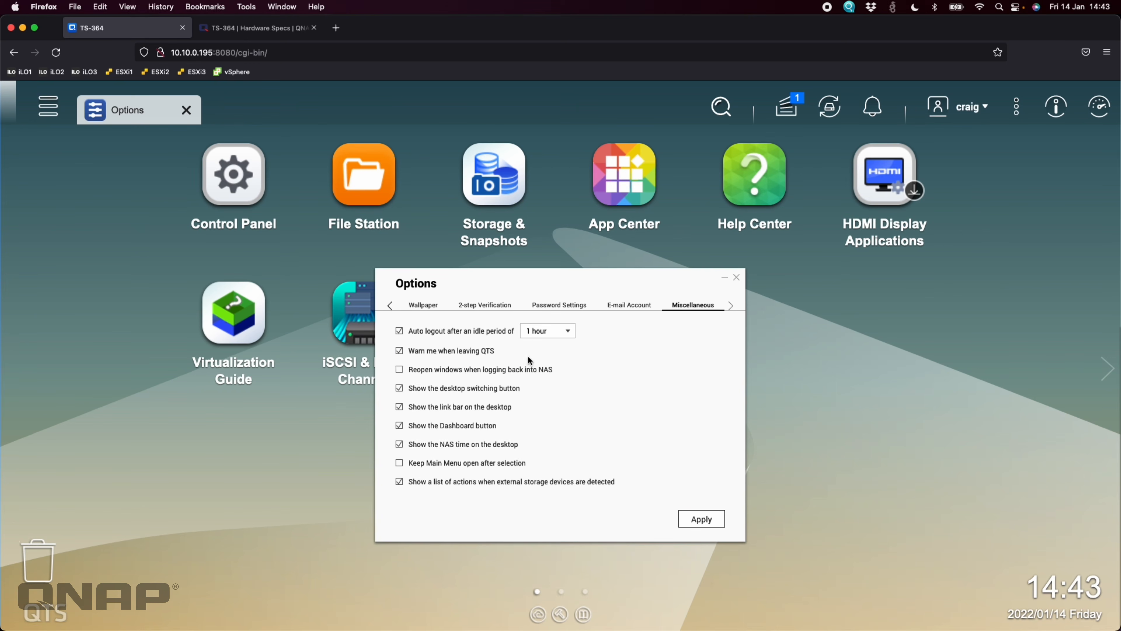
{"action": "left_click", "coordinate": [183, 28]}
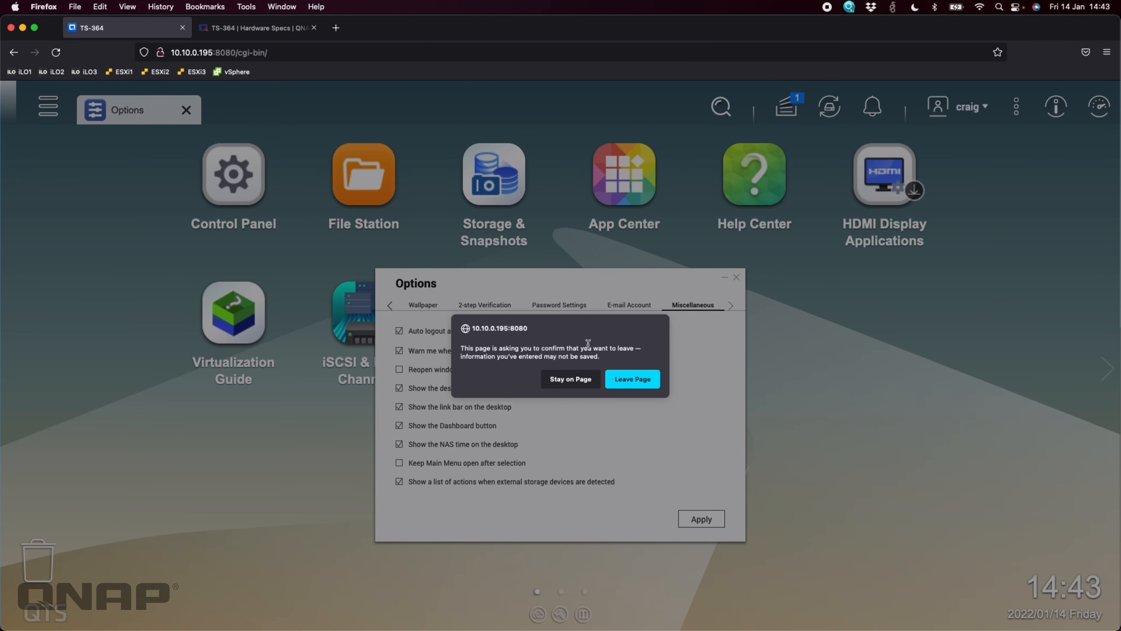
{"action": "left_click", "coordinate": [578, 381]}
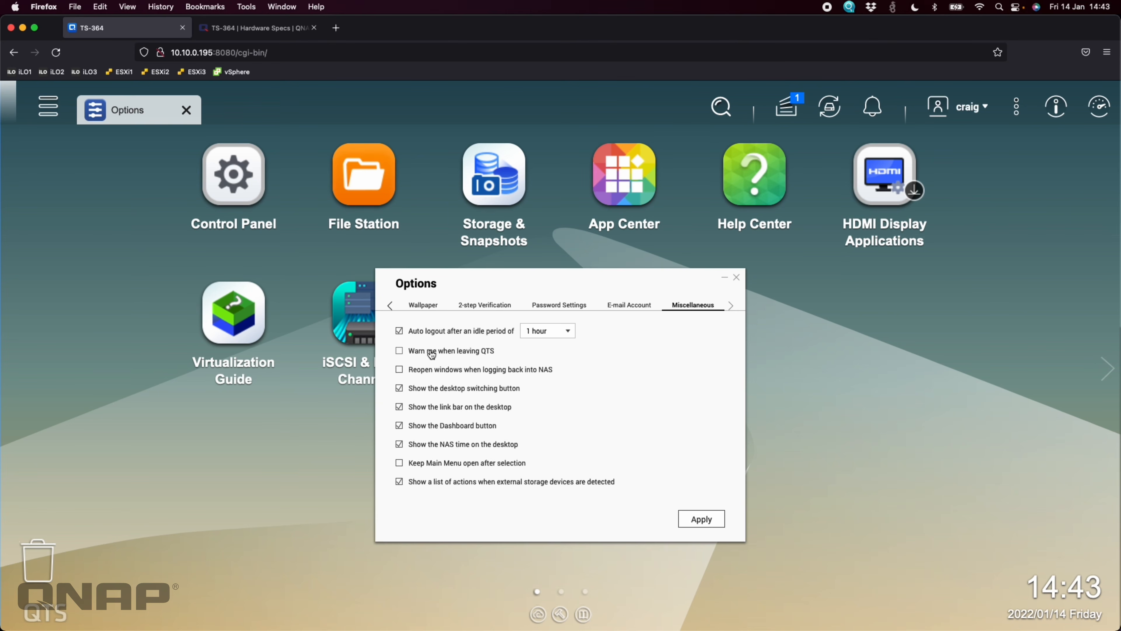
{"action": "left_click", "coordinate": [470, 335]}
{"action": "left_click", "coordinate": [707, 524]}
{"action": "left_click", "coordinate": [737, 278]}
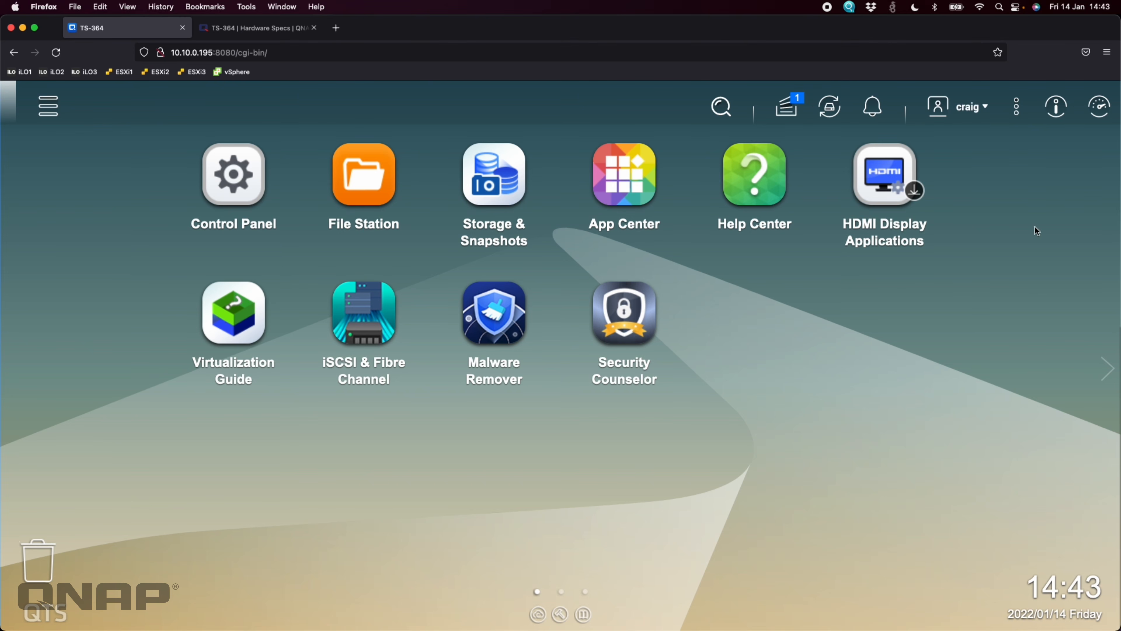
Step: Check the dashboard's system health and storage details, view the Resource Monitor overview, and close it
{"action": "left_click", "coordinate": [1100, 107]}
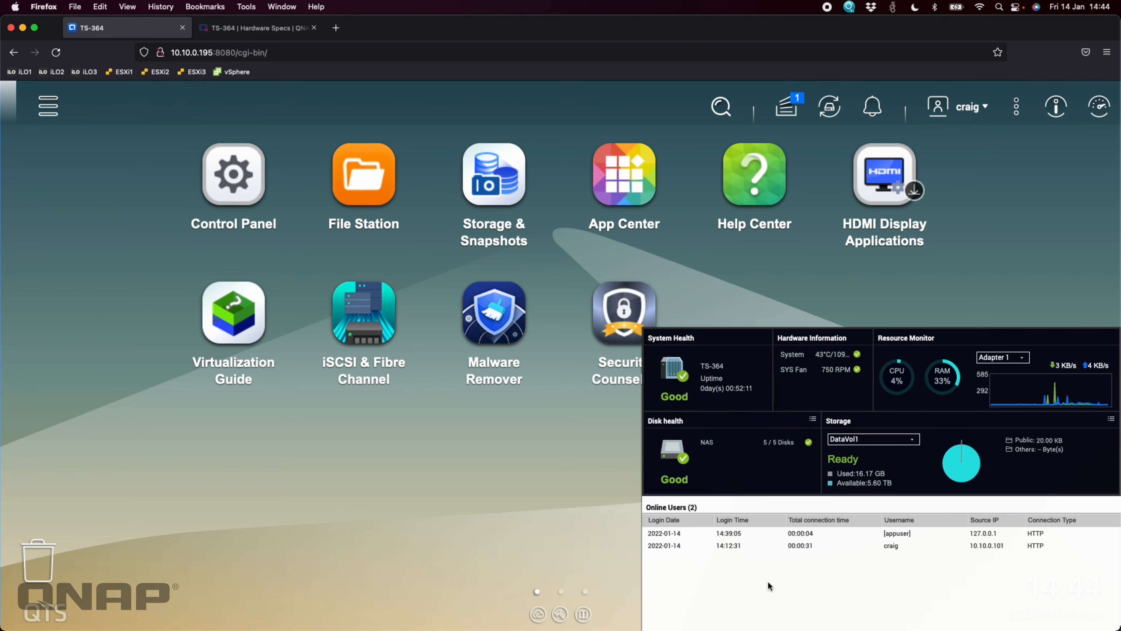
{"action": "left_click", "coordinate": [913, 440]}
{"action": "left_click", "coordinate": [909, 446]}
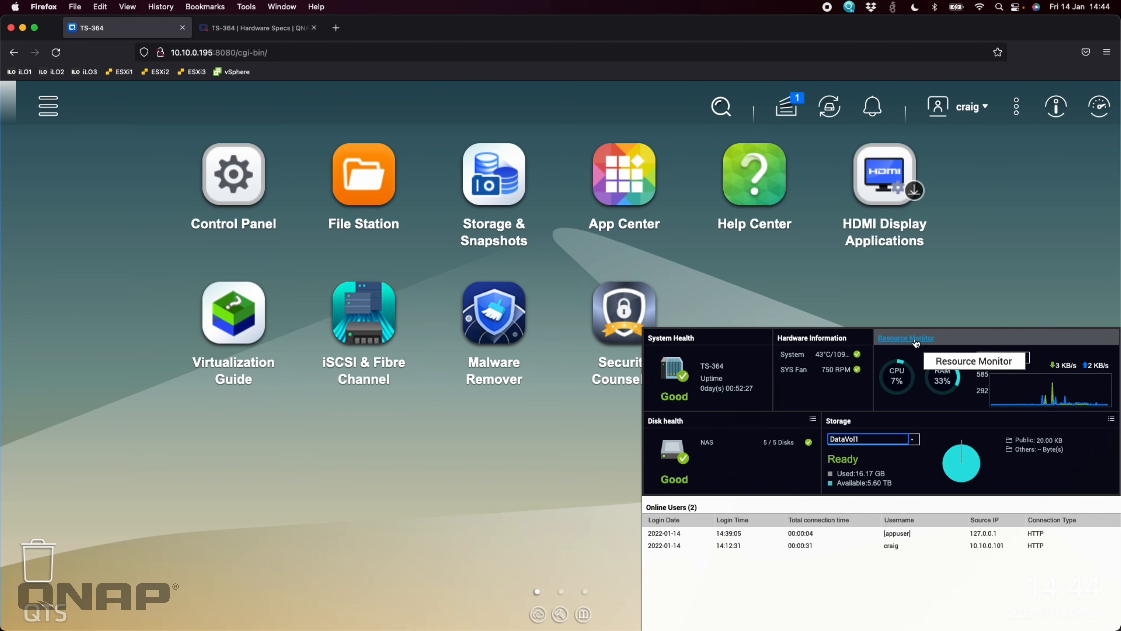
{"action": "left_click", "coordinate": [902, 339]}
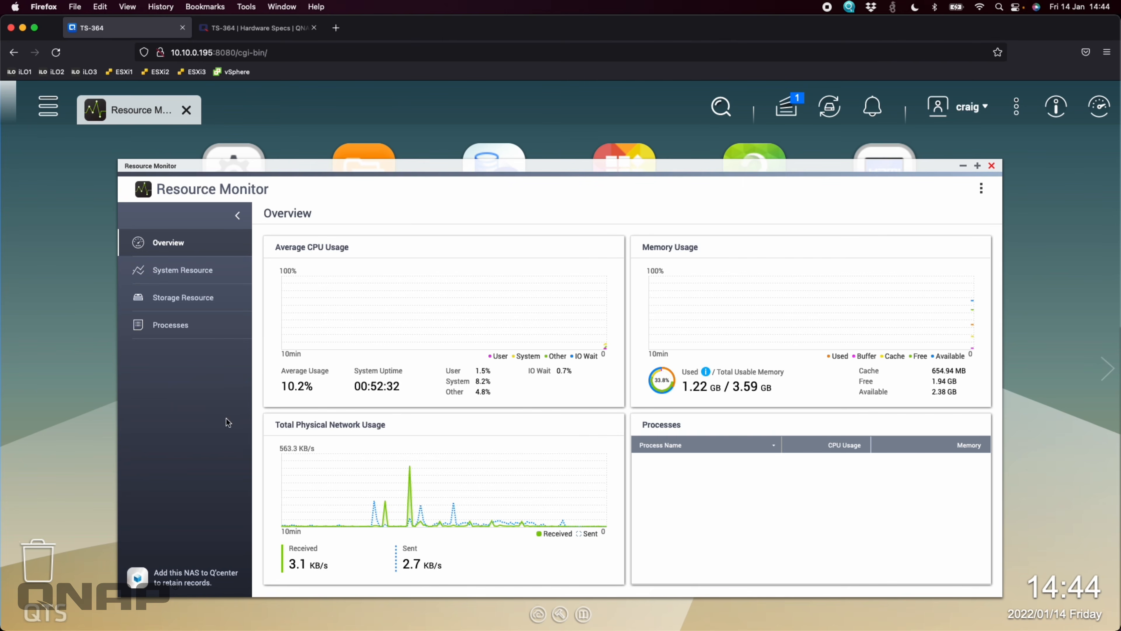
{"action": "left_click", "coordinate": [992, 166]}
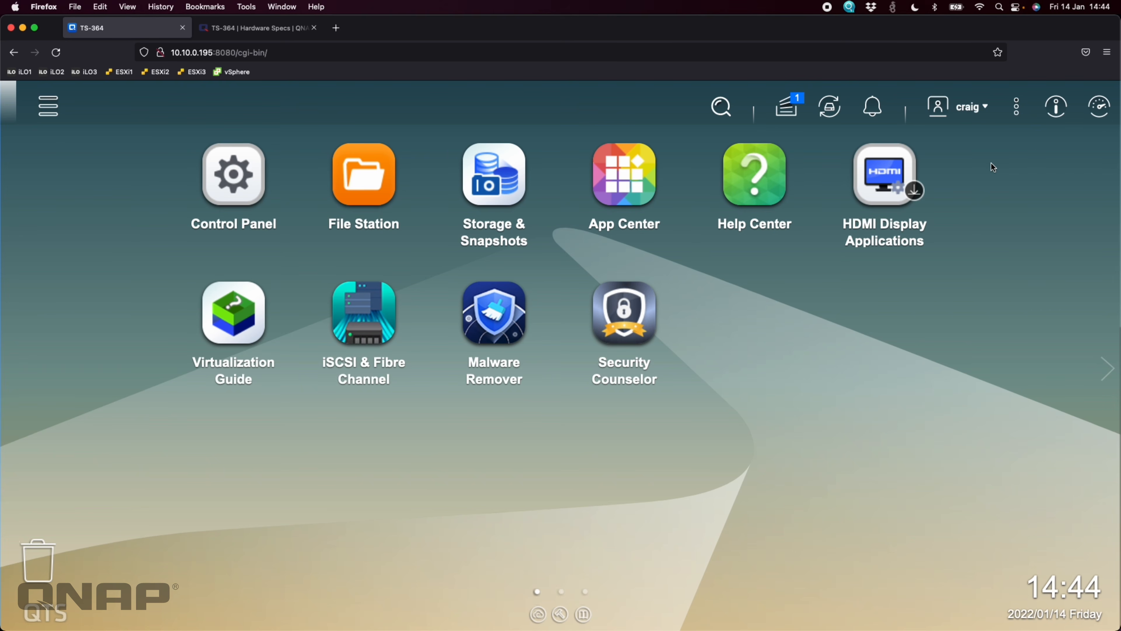
Step: Place the dashboard's Resource Monitor section as a widget near the bottom of the desktop
{"action": "left_click", "coordinate": [1098, 106]}
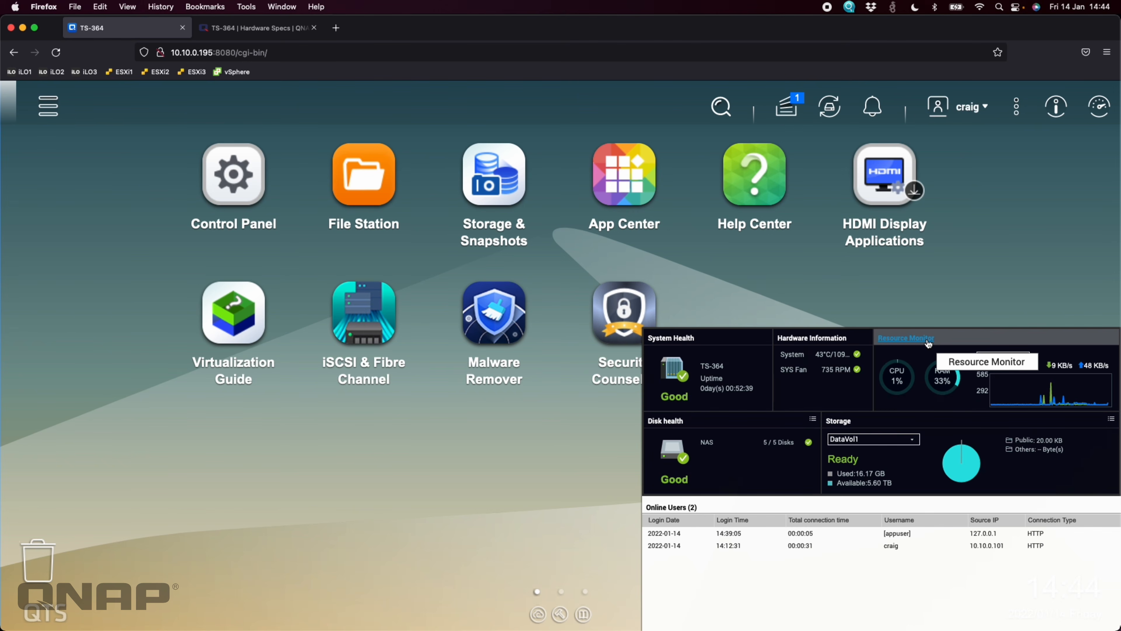
{"action": "left_click_drag", "start_coordinate": [928, 343], "coordinate": [271, 552]}
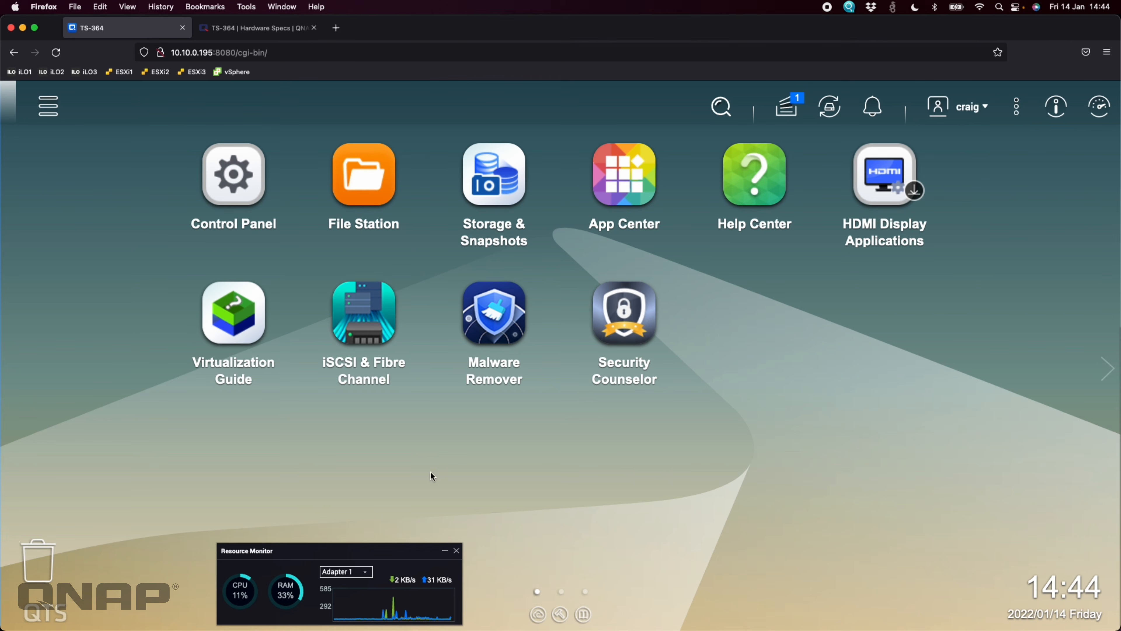
{"action": "left_click_drag", "start_coordinate": [294, 550], "coordinate": [288, 553]}
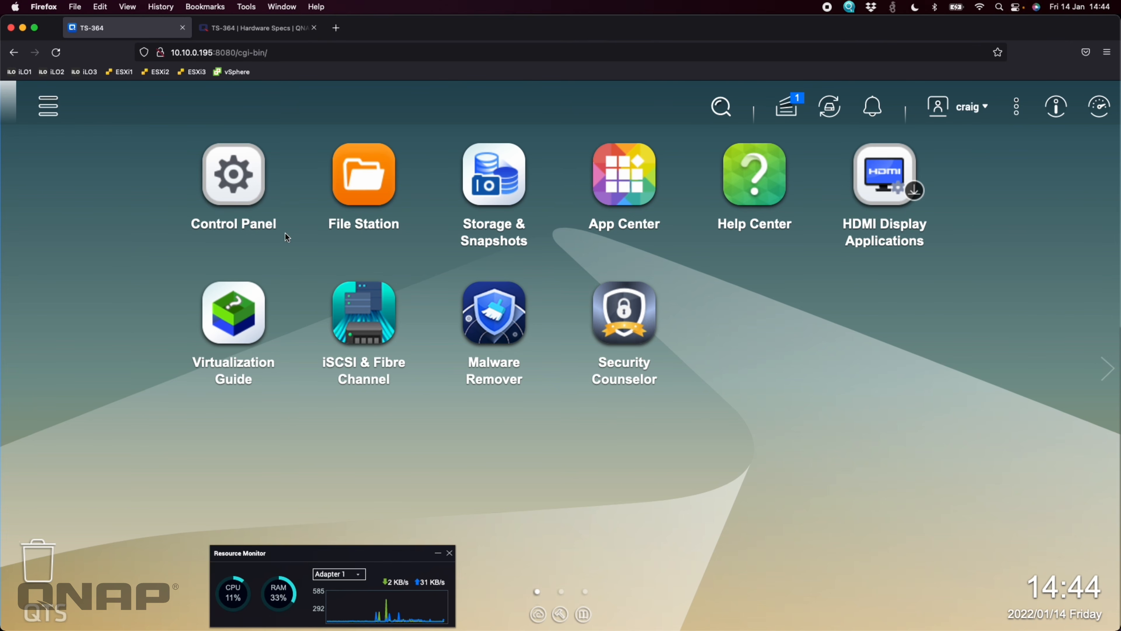
Step: Open Control Panel and reposition it over the Resource Monitor widget, close Control Panel, and remove the widget from the desktop
{"action": "left_click", "coordinate": [233, 177]}
{"action": "left_click_drag", "start_coordinate": [515, 166], "coordinate": [536, 97]}
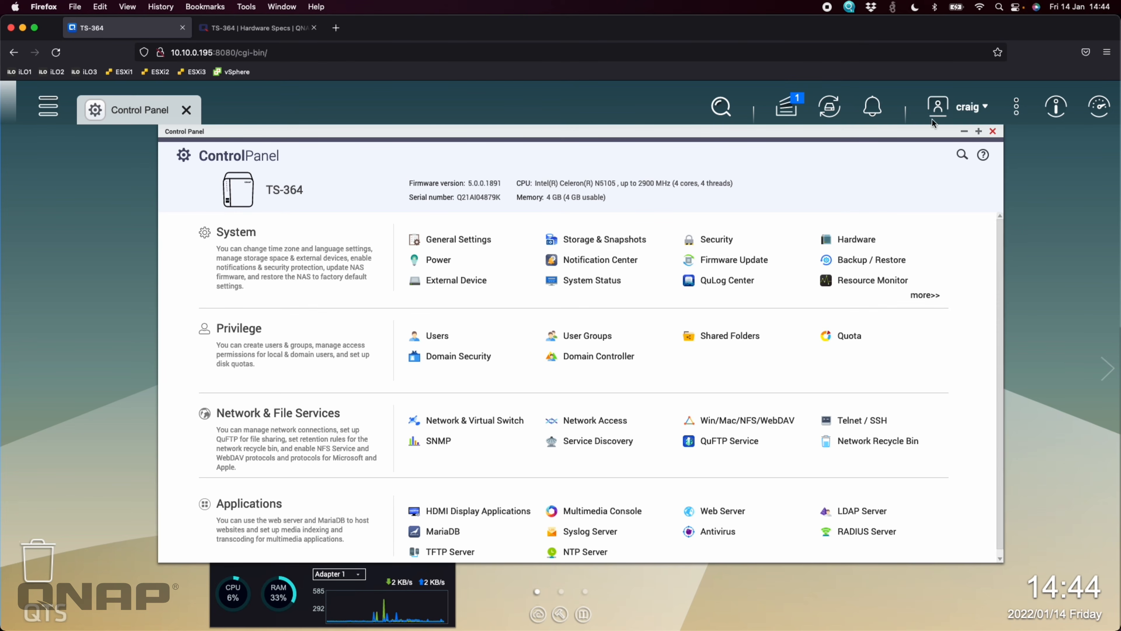
{"action": "left_click", "coordinate": [992, 131]}
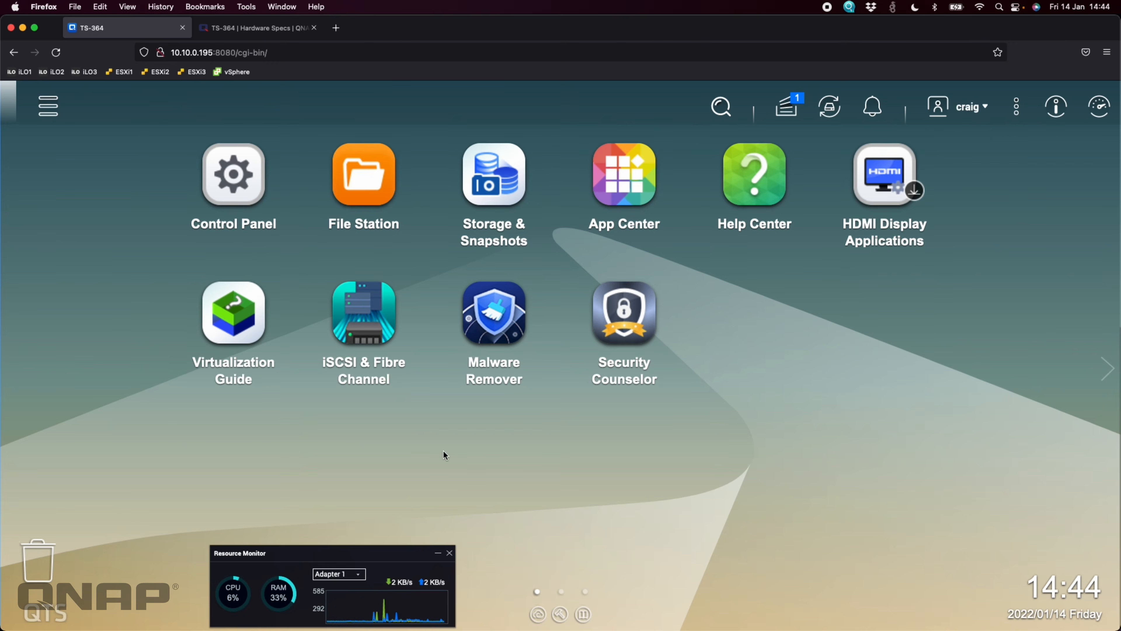
{"action": "left_click", "coordinate": [450, 553]}
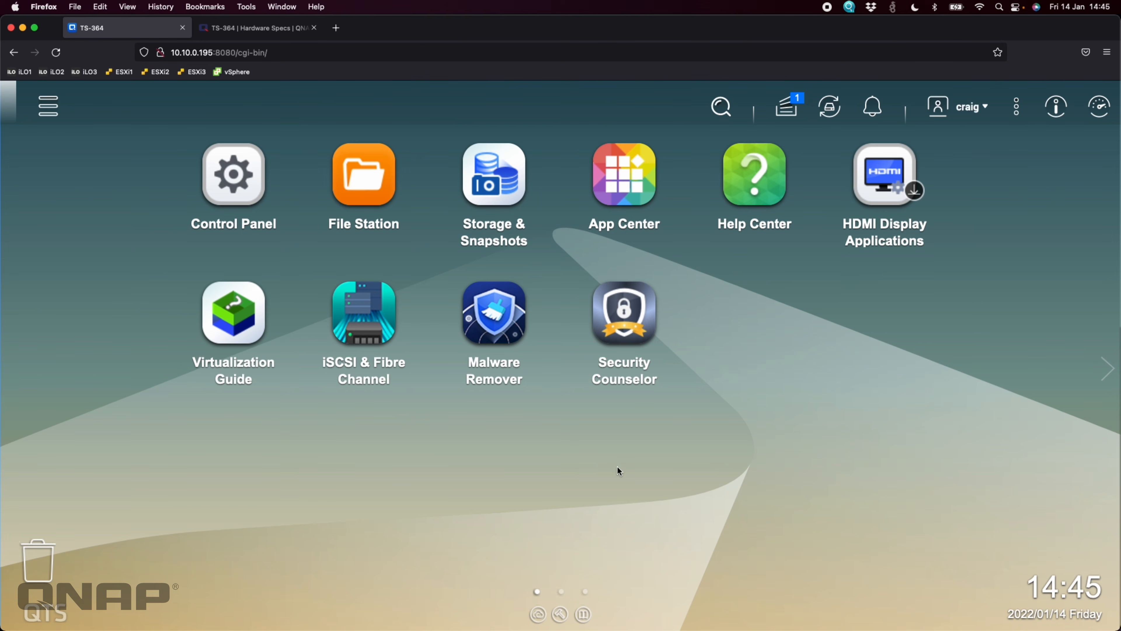
Step: Open Network & Virtual Switch, dismiss its welcome guide, and choose not to show the guide at the next launch
{"action": "left_click", "coordinate": [48, 105]}
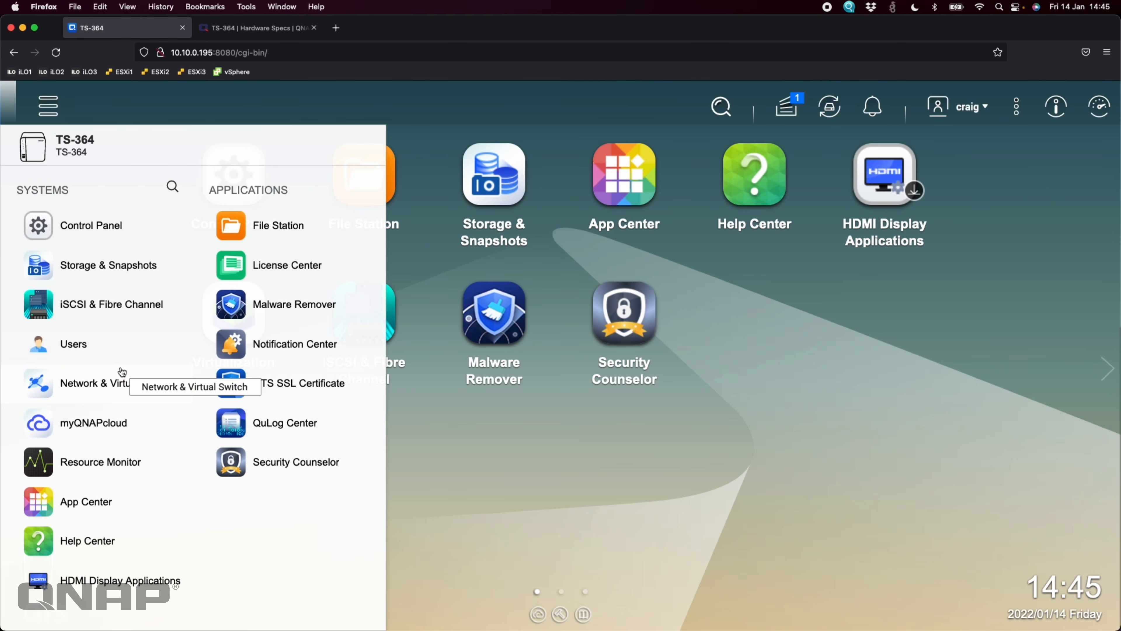
{"action": "left_click", "coordinate": [122, 372]}
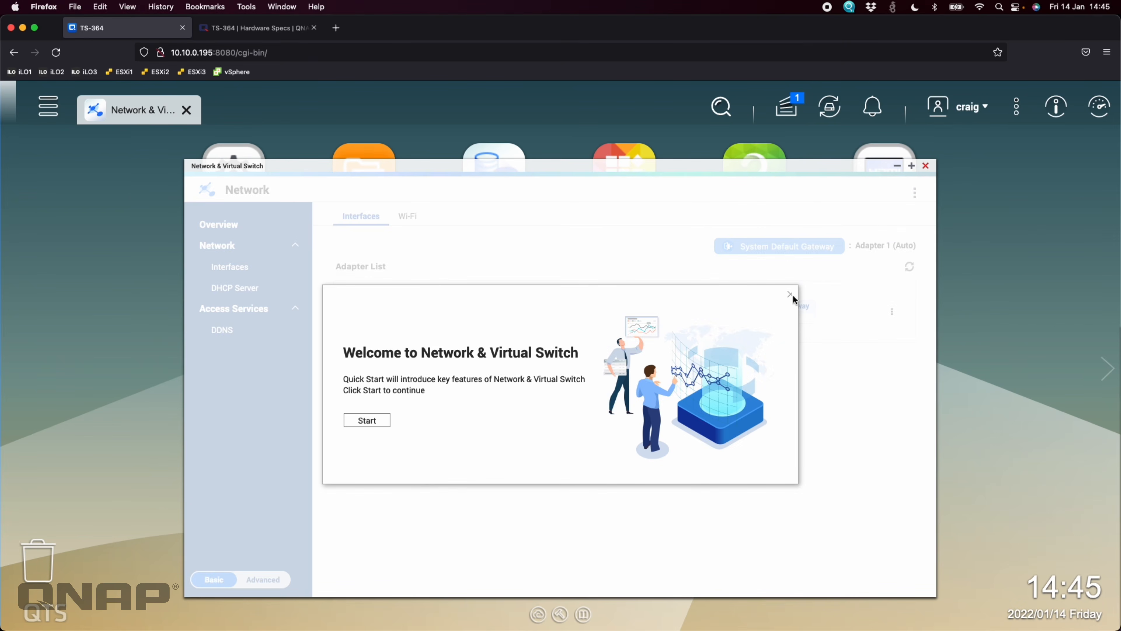
{"action": "left_click", "coordinate": [790, 294]}
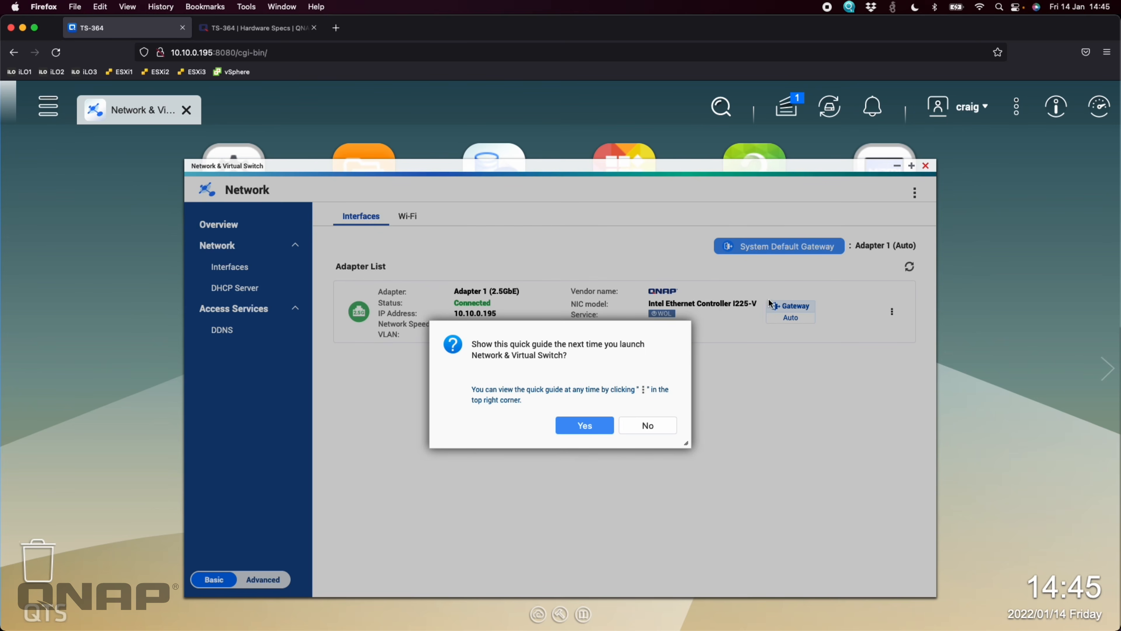
{"action": "left_click", "coordinate": [648, 426]}
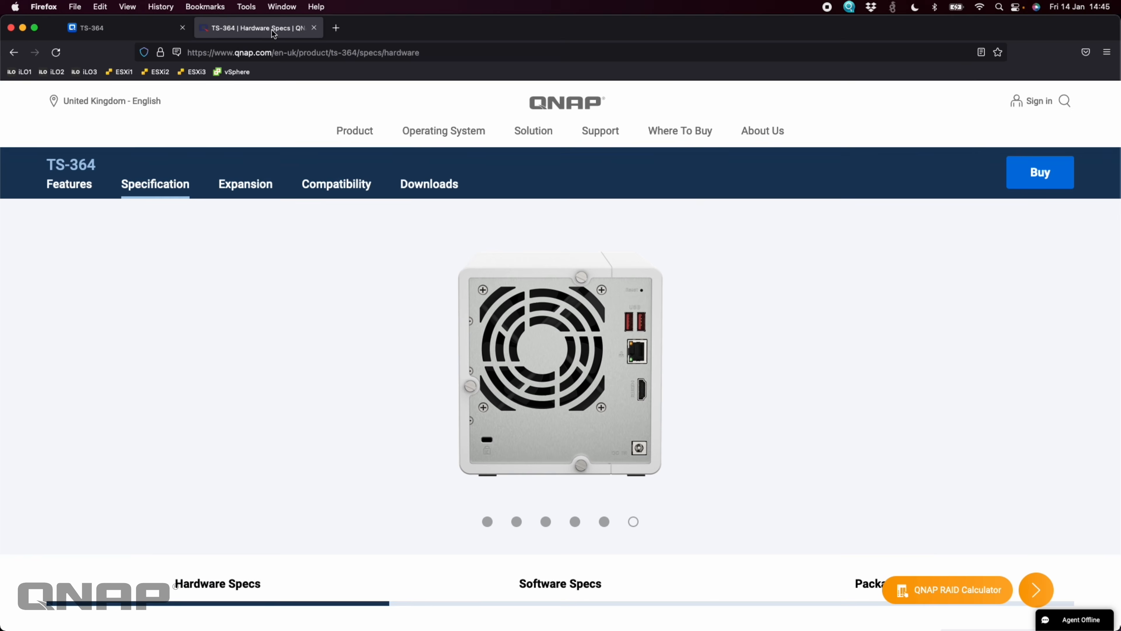
Step: Switch to the TS-364 product page on the QNAP website and examine its features and Windows file transfer performance charts
{"action": "left_click", "coordinate": [274, 29]}
{"action": "left_click", "coordinate": [69, 183]}
{"action": "scroll", "coordinate": [524, 420], "scroll_direction": "down", "scroll_amount": 10}
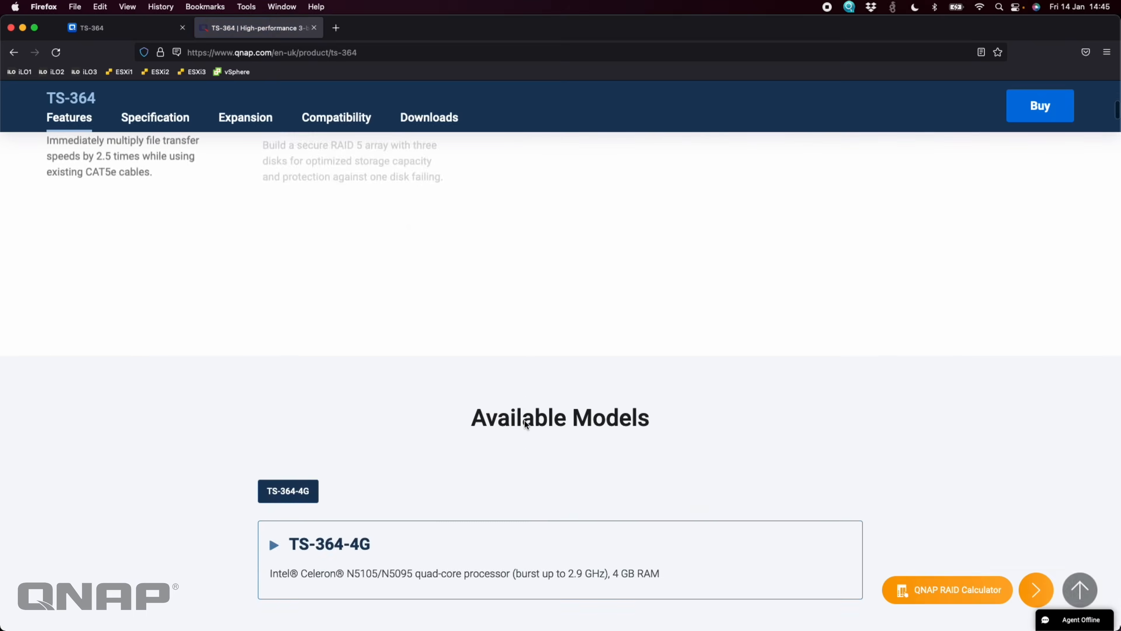
{"action": "scroll", "coordinate": [525, 424], "scroll_direction": "down", "scroll_amount": 15}
{"action": "scroll", "coordinate": [526, 424], "scroll_direction": "up", "scroll_amount": 3}
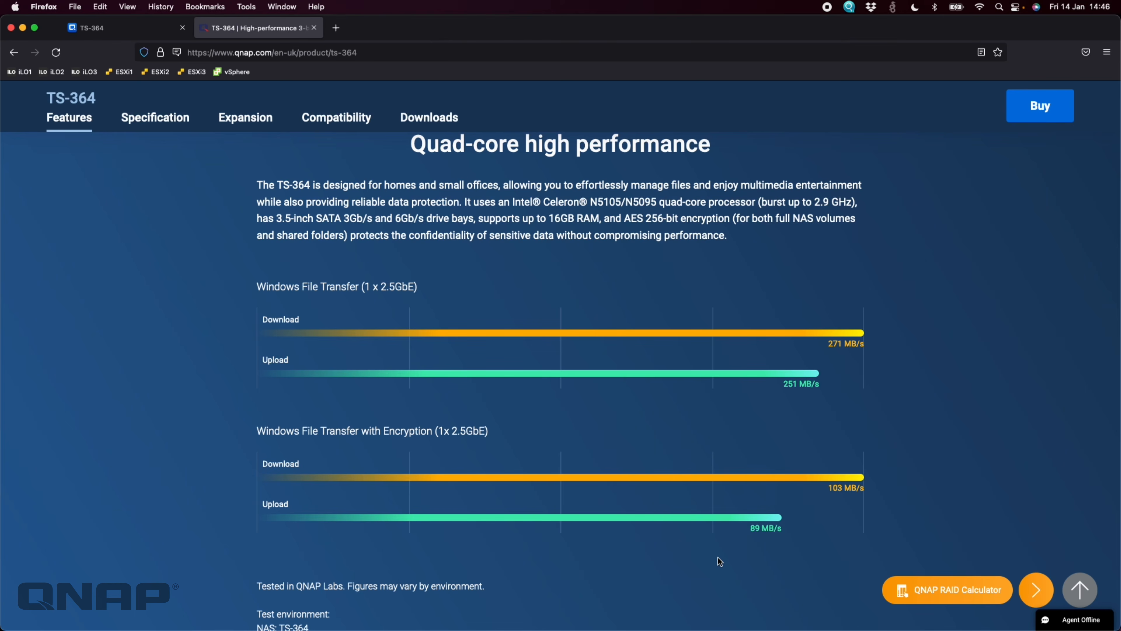
{"action": "scroll", "coordinate": [720, 561], "scroll_direction": "up", "scroll_amount": 20}
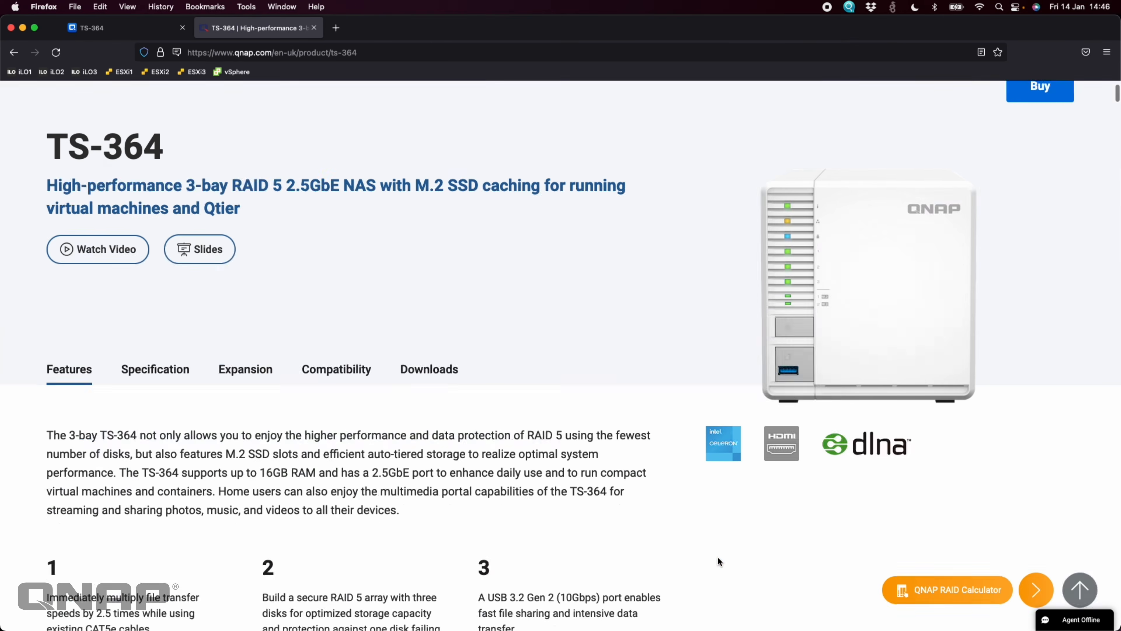